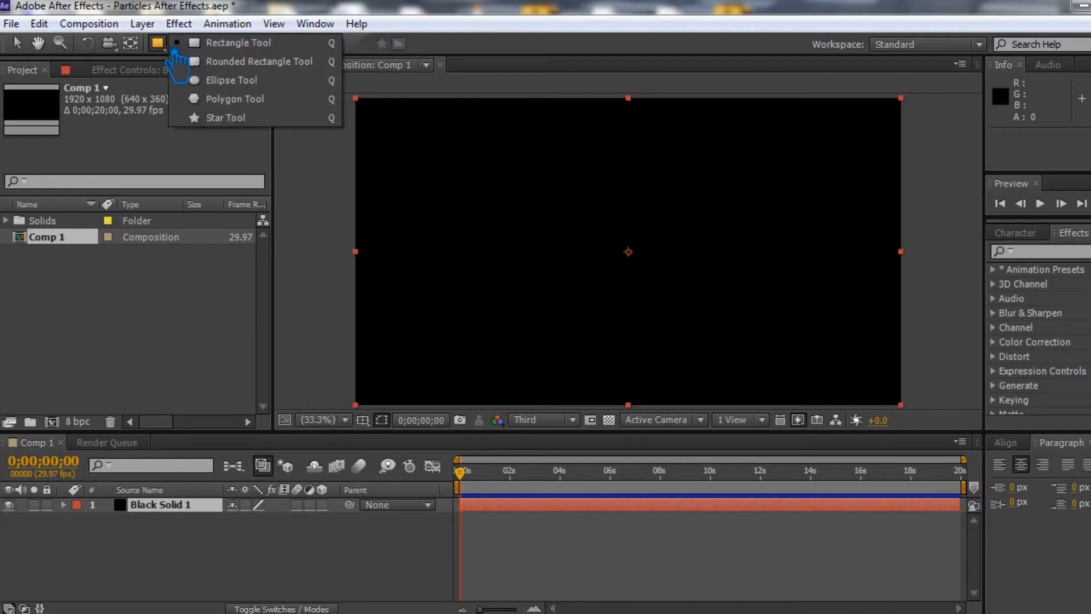
Step: Start a Pen tool mask path on Black Solid 1 at the lower-left corner of the frame
click(179, 45)
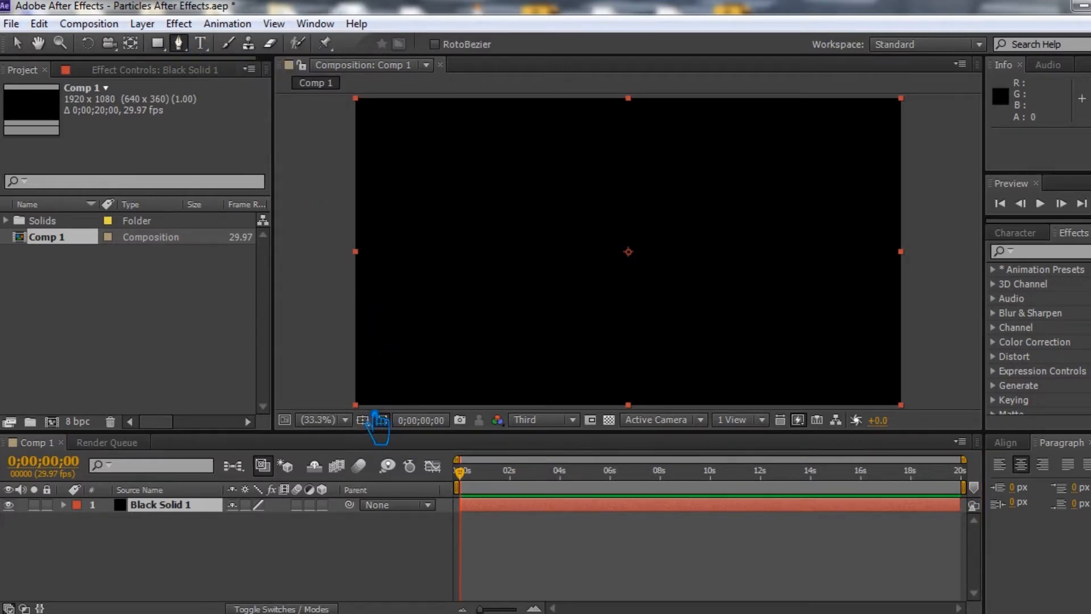
click(357, 404)
mouse_move(534, 378)
mouse_down()
mouse_move(597, 407)
mouse_move(651, 406)
mouse_up()
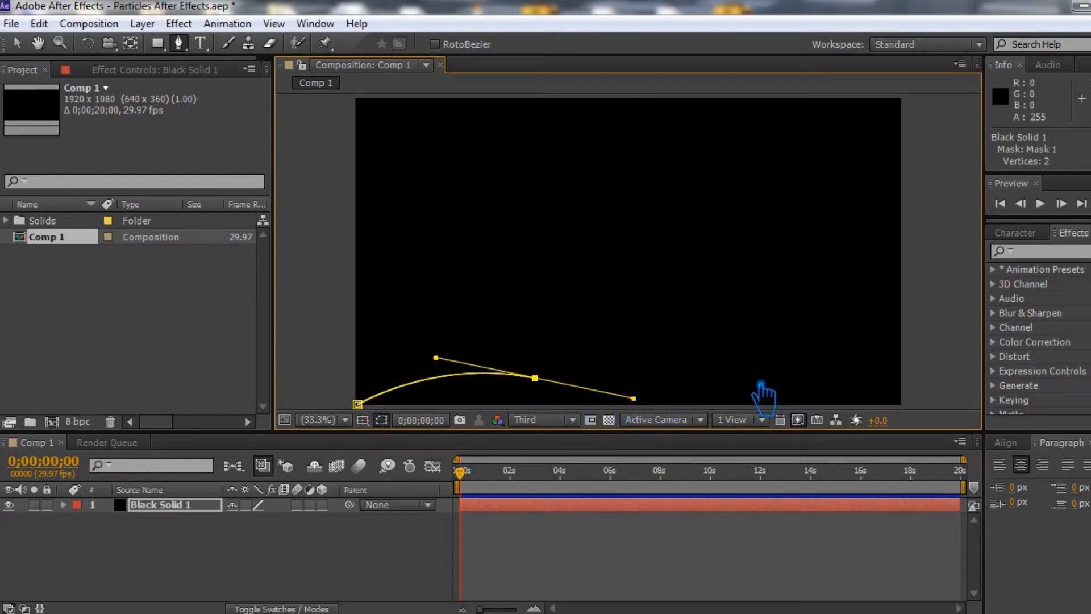
drag(762, 384, 817, 364)
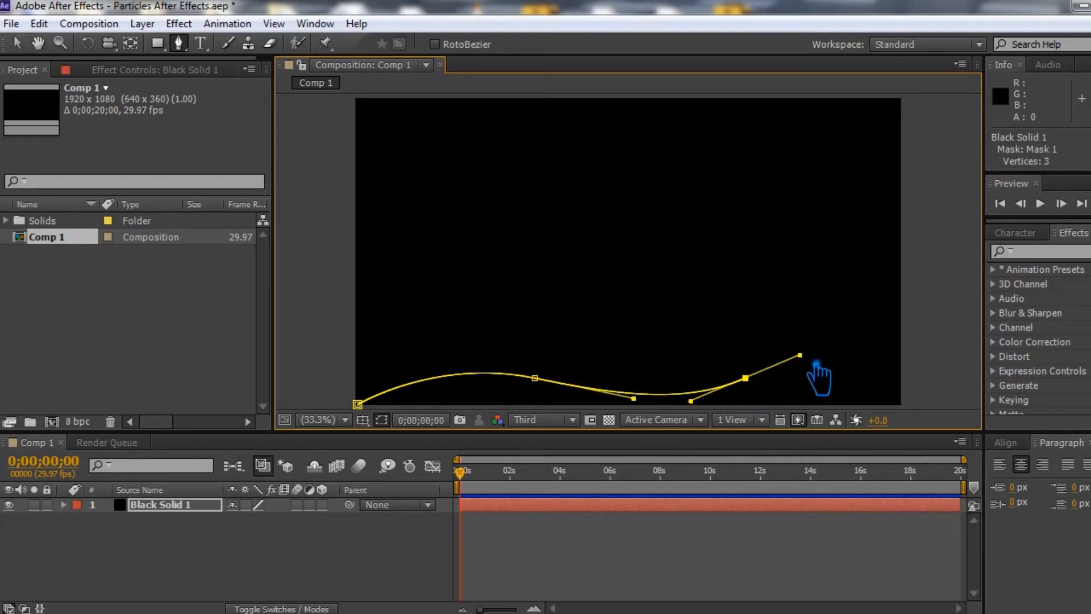
drag(924, 371, 953, 384)
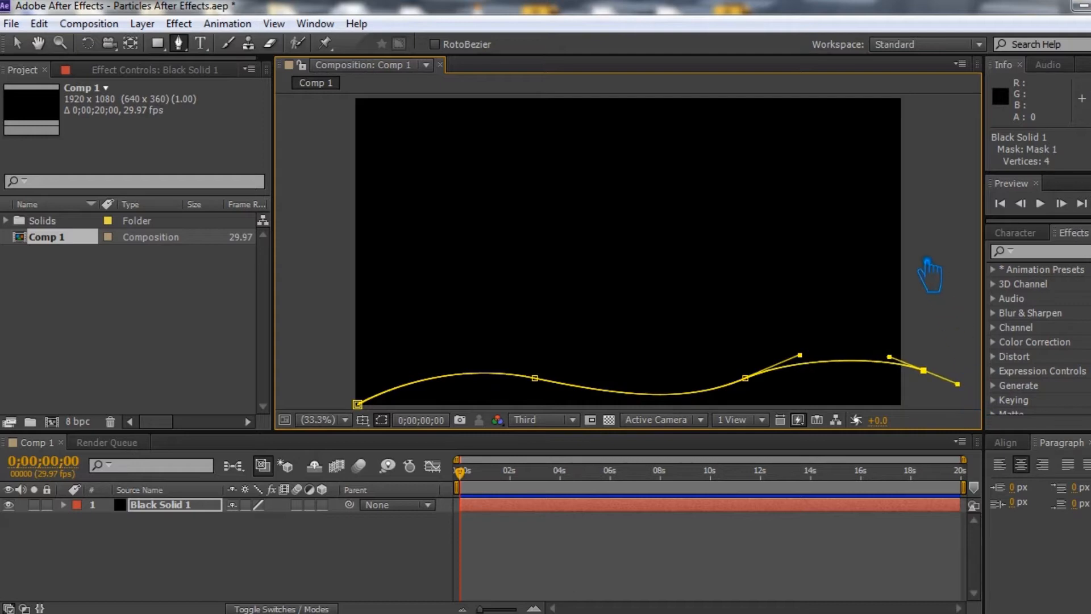
drag(910, 187, 824, 206)
key(ctrl+z)
click(807, 192)
key(ctrl+z)
drag(835, 202, 702, 224)
key(ctrl+z)
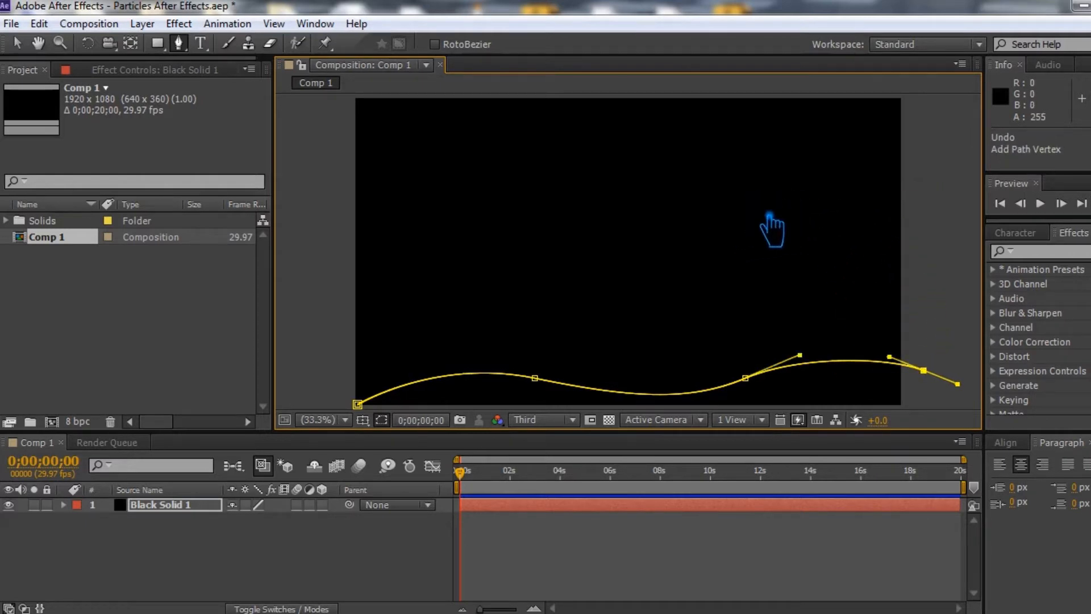
key(ctrl+z)
key(ctrl+z)
key(ctrl+z)
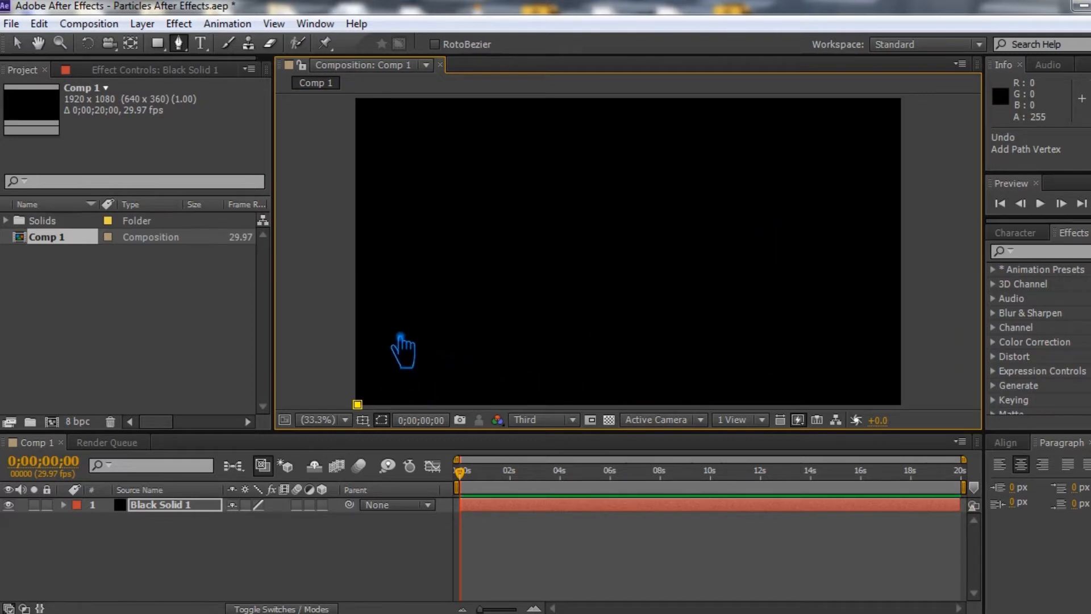
Step: Continue the mask path as a smooth wave across the lower part of the frame, ending just beyond the right edge
drag(422, 329, 481, 314)
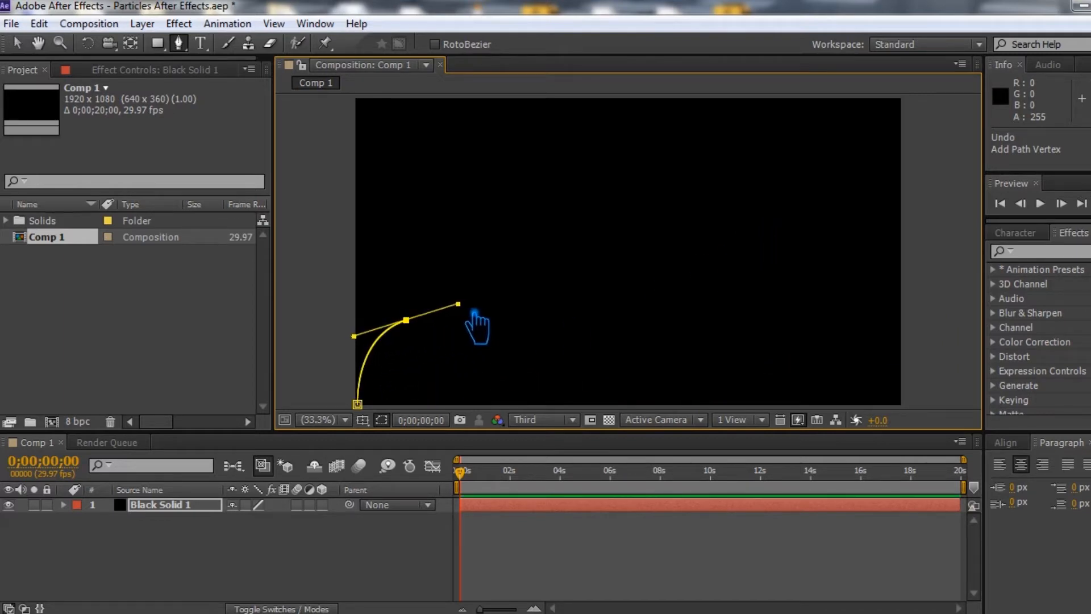
drag(549, 338, 618, 316)
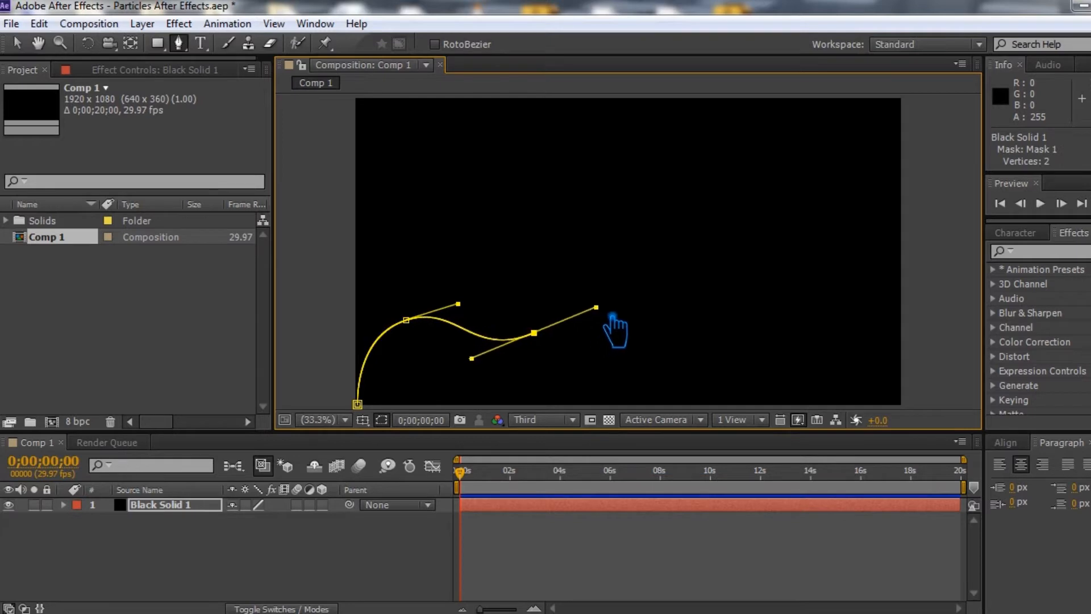
drag(672, 337, 714, 363)
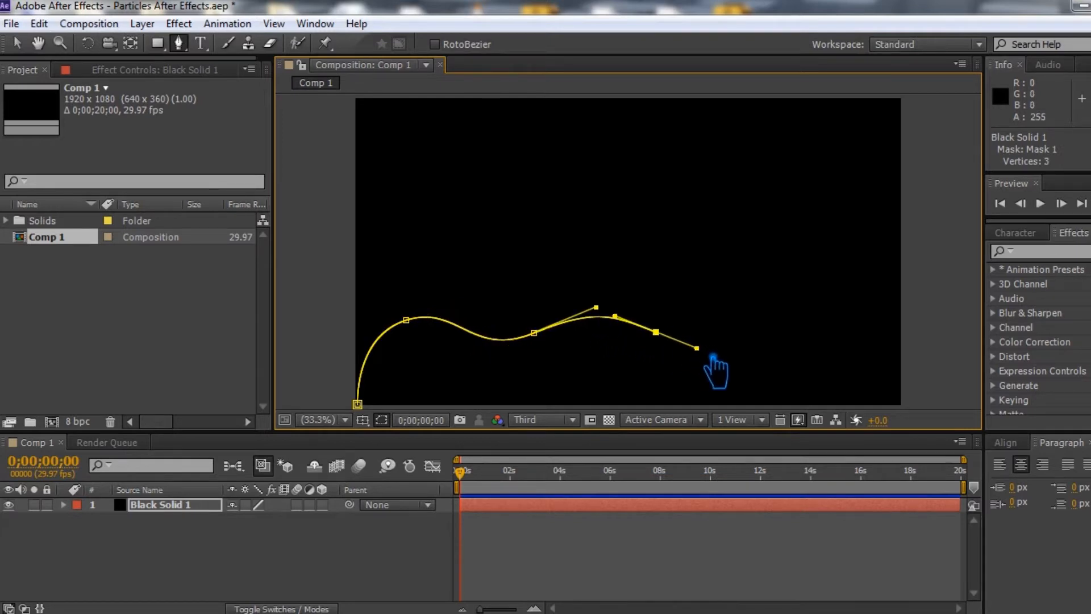
drag(807, 328, 835, 300)
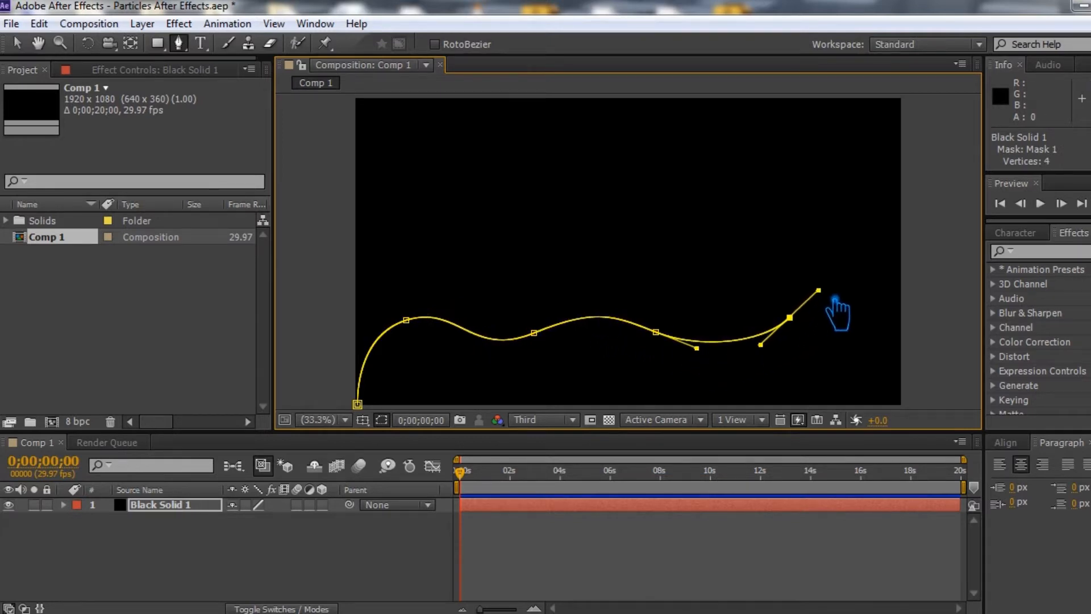
drag(941, 341, 973, 362)
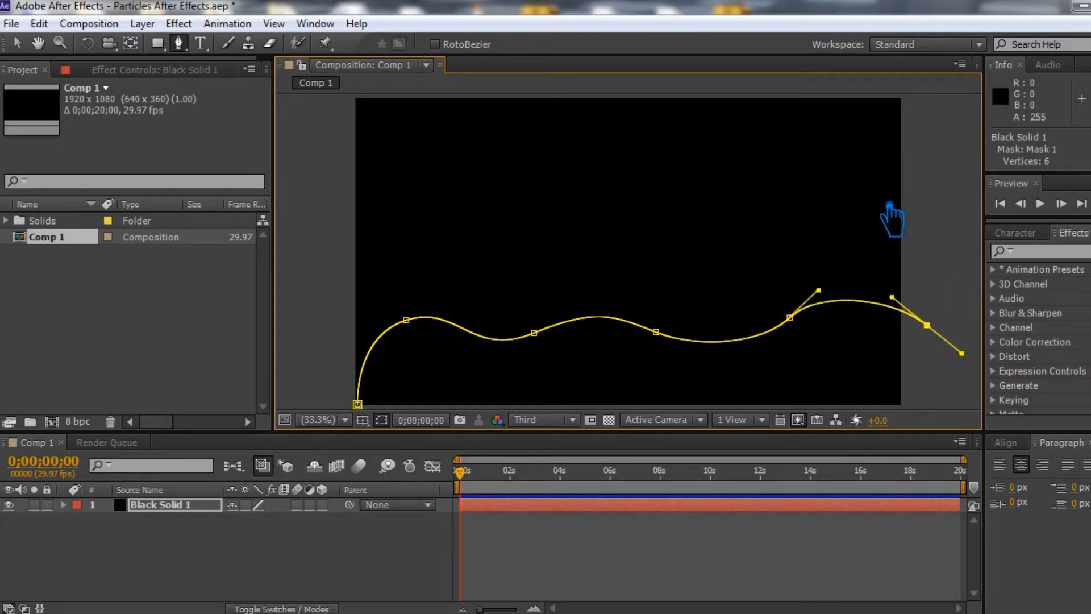
Step: Curve the mask path back leftward as a wave across the upper part of the frame
drag(869, 188, 762, 191)
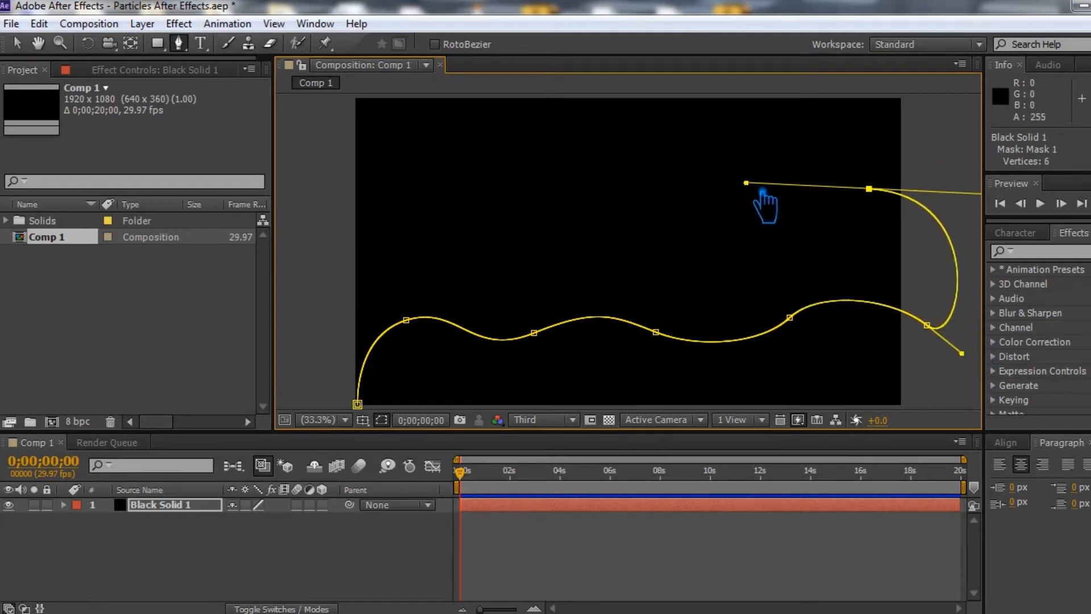
drag(669, 169, 649, 143)
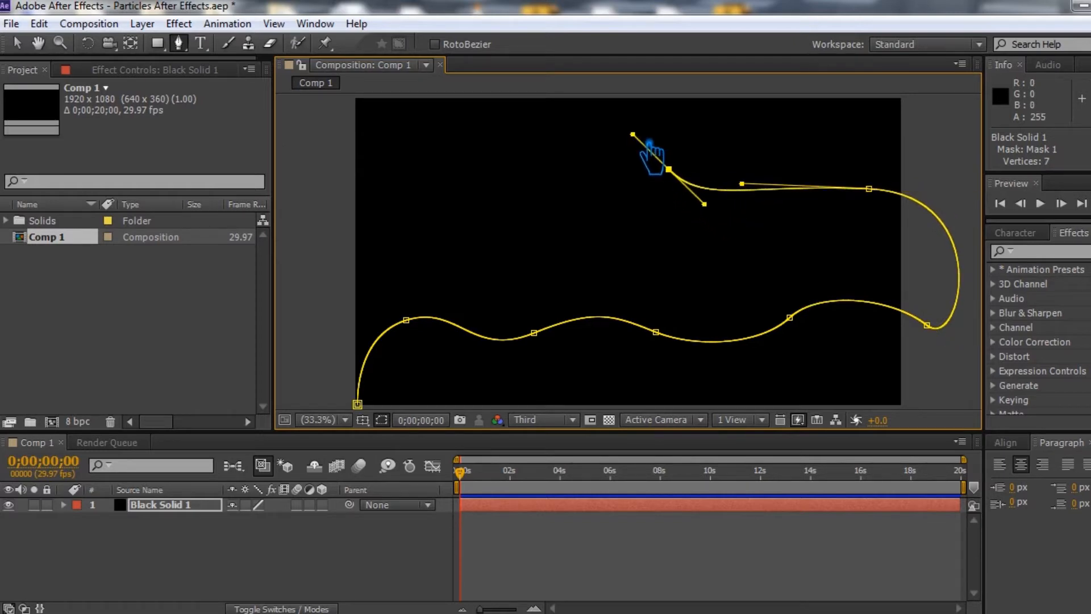
drag(514, 190, 475, 189)
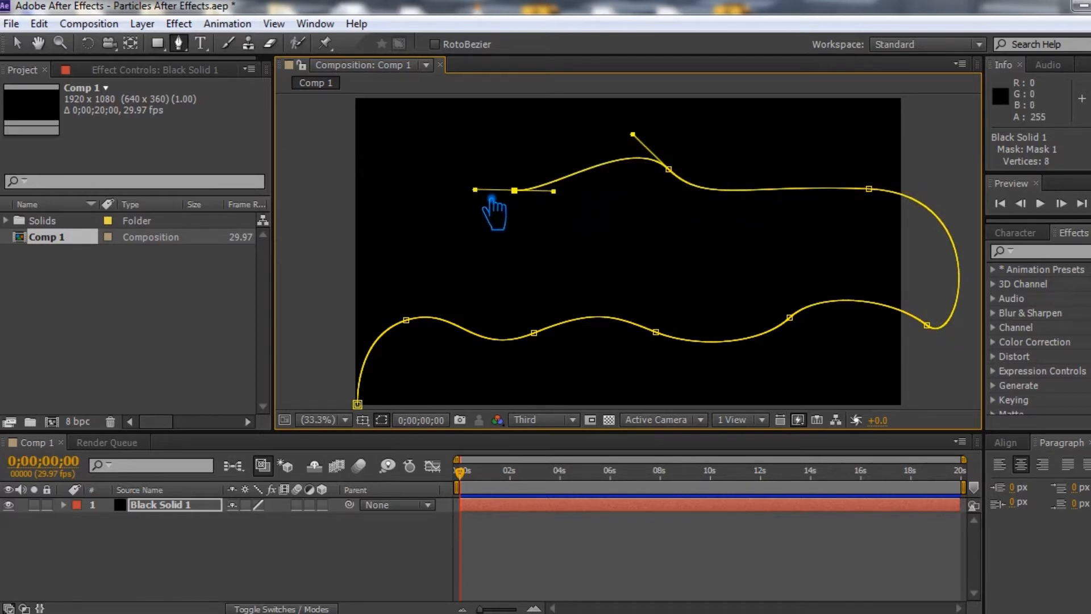
drag(396, 189, 342, 172)
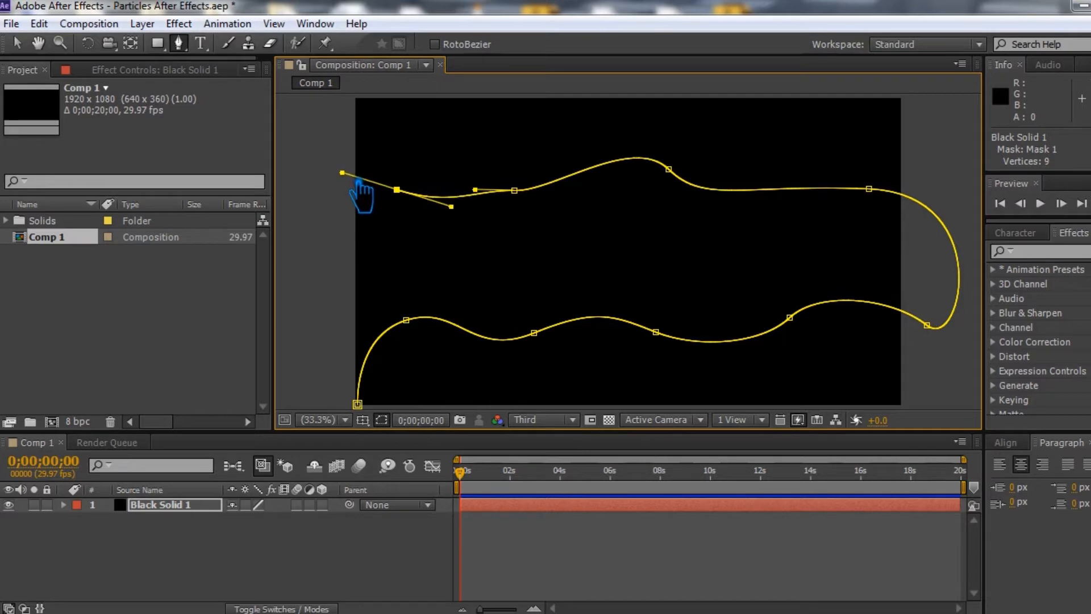
Step: Loop the mask path beyond the left edge and extend it as a wave through the middle, ending short of the right edge
drag(317, 228, 372, 250)
drag(519, 250, 607, 209)
drag(665, 254, 714, 264)
drag(798, 246, 873, 260)
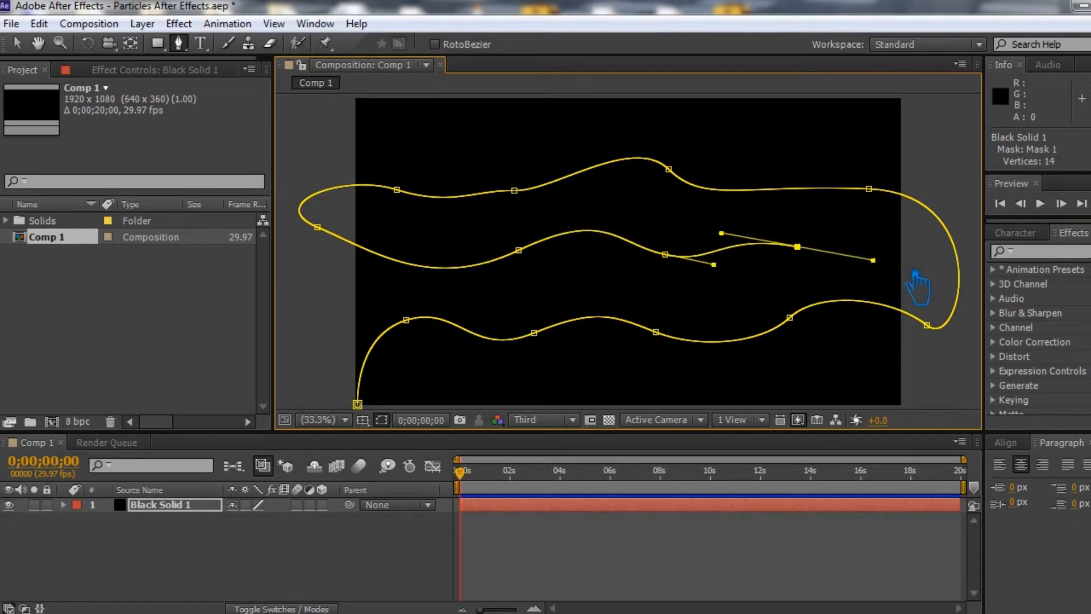
drag(890, 271, 812, 253)
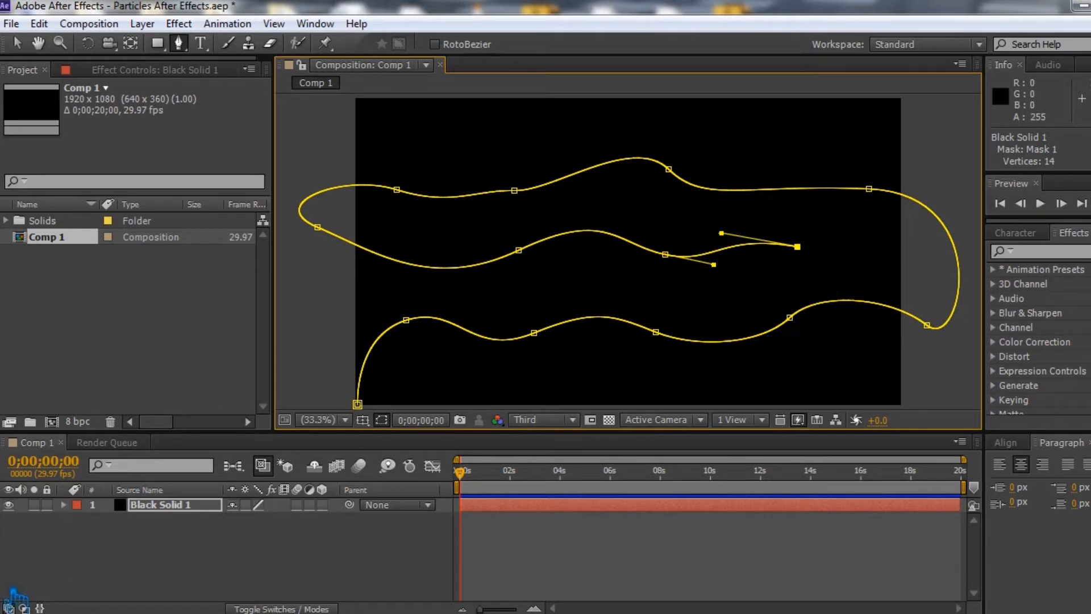
Step: Add a new null object layer to Comp 1
click(163, 510)
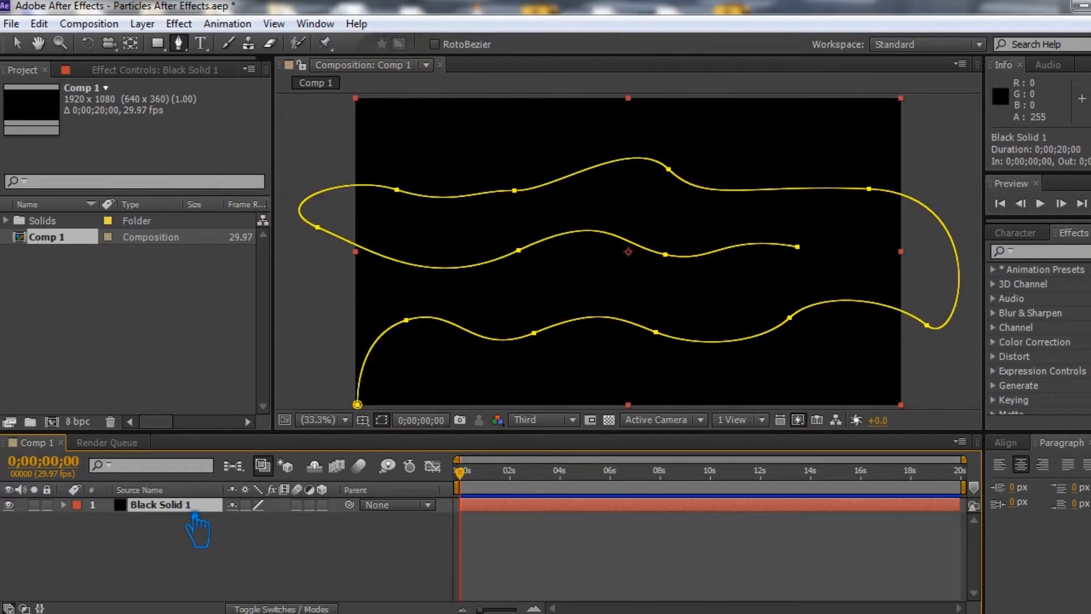
right_click(184, 506)
click(200, 540)
right_click(199, 537)
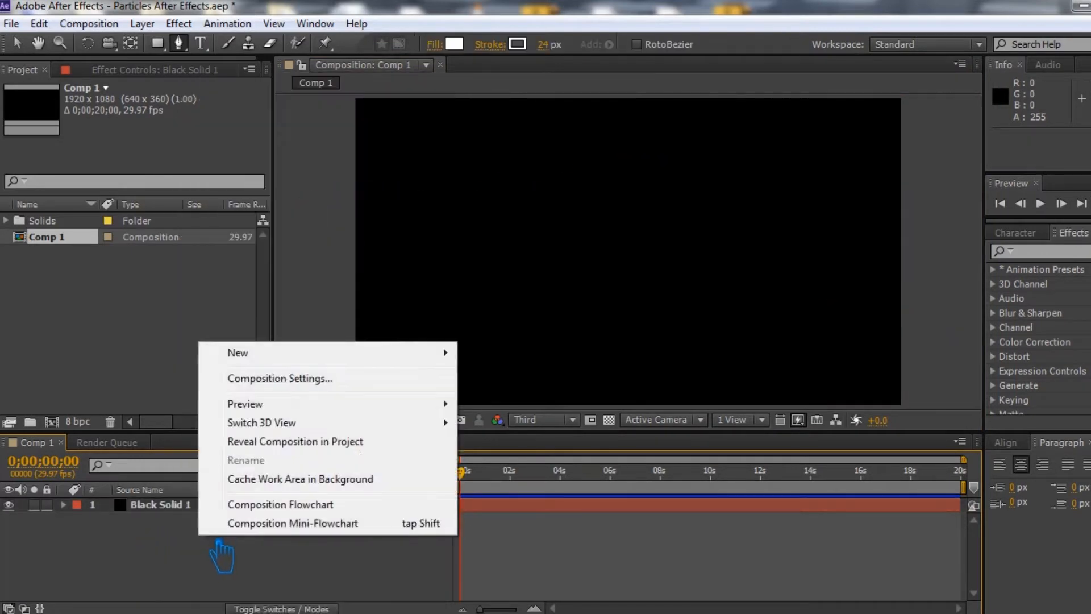
mouse_move(289, 353)
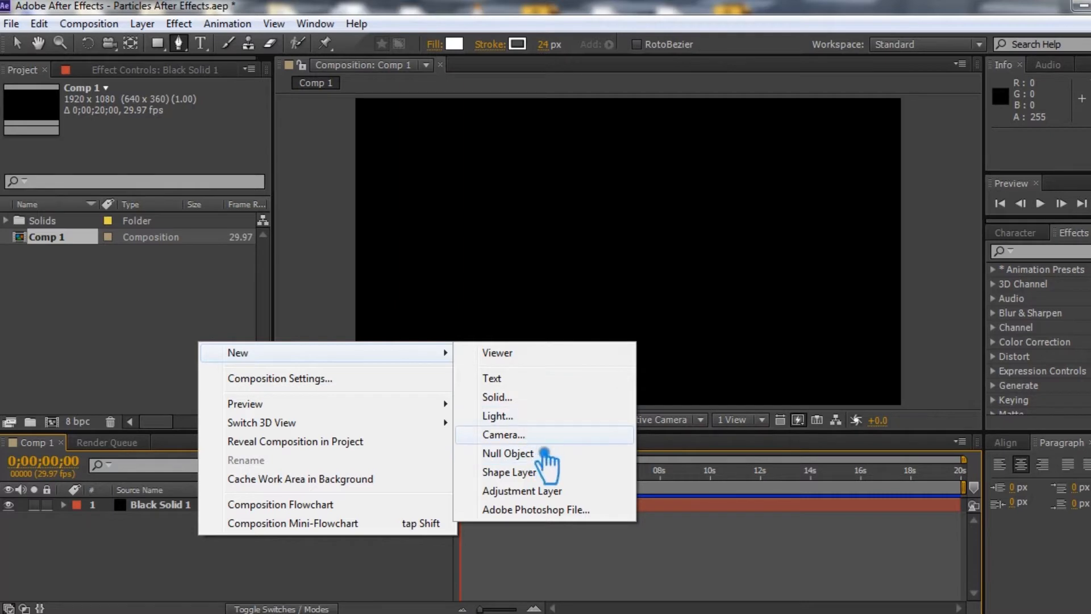
click(543, 454)
Step: Copy the Mask Path property of Mask 1 on the Black Solid 1 layer
click(171, 519)
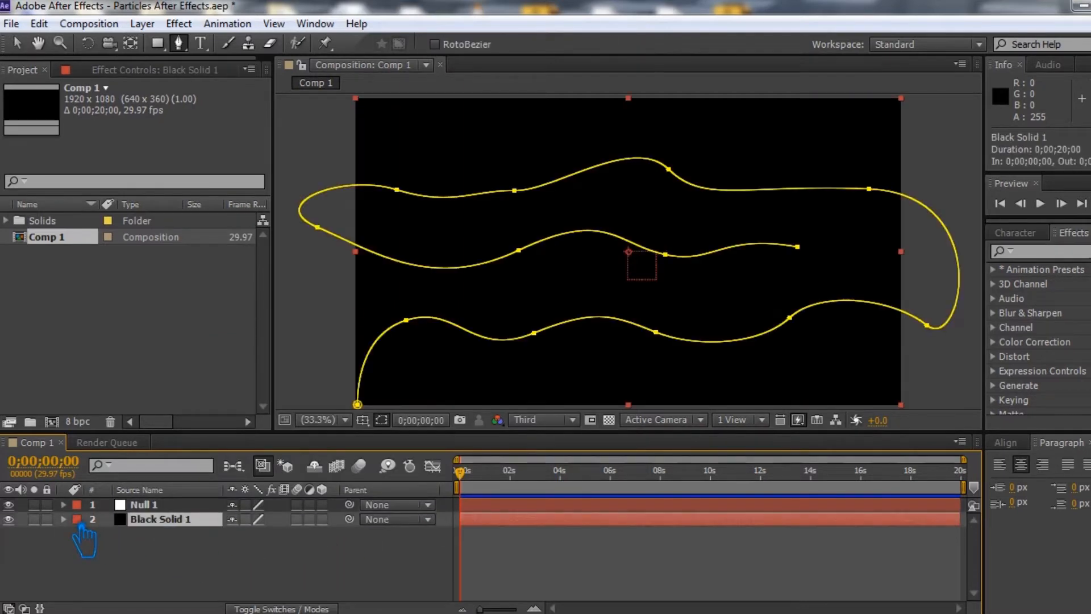
click(64, 519)
click(77, 533)
click(92, 547)
click(168, 551)
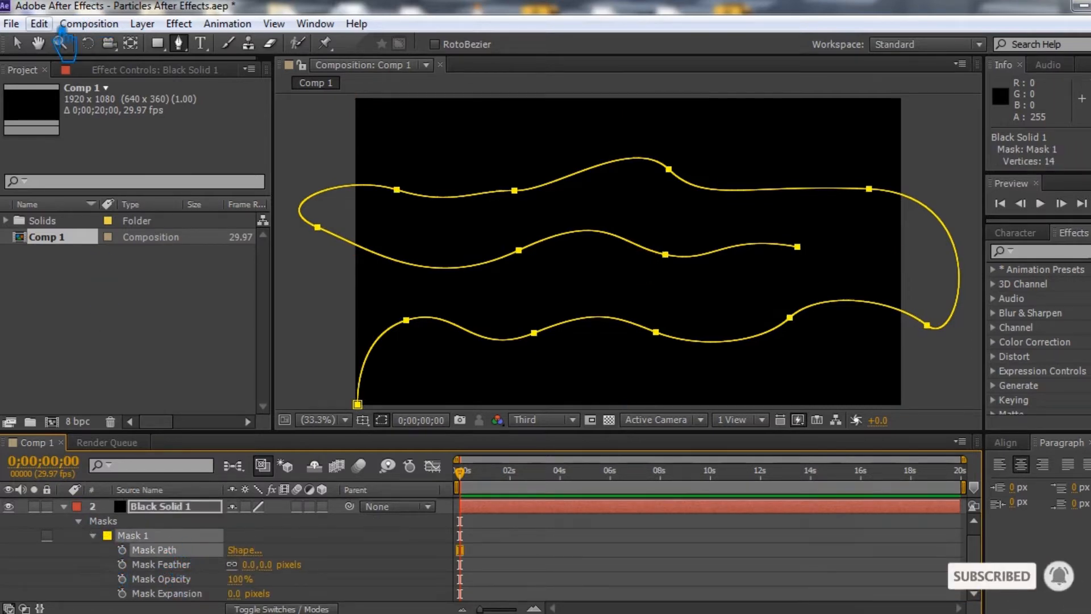
click(39, 23)
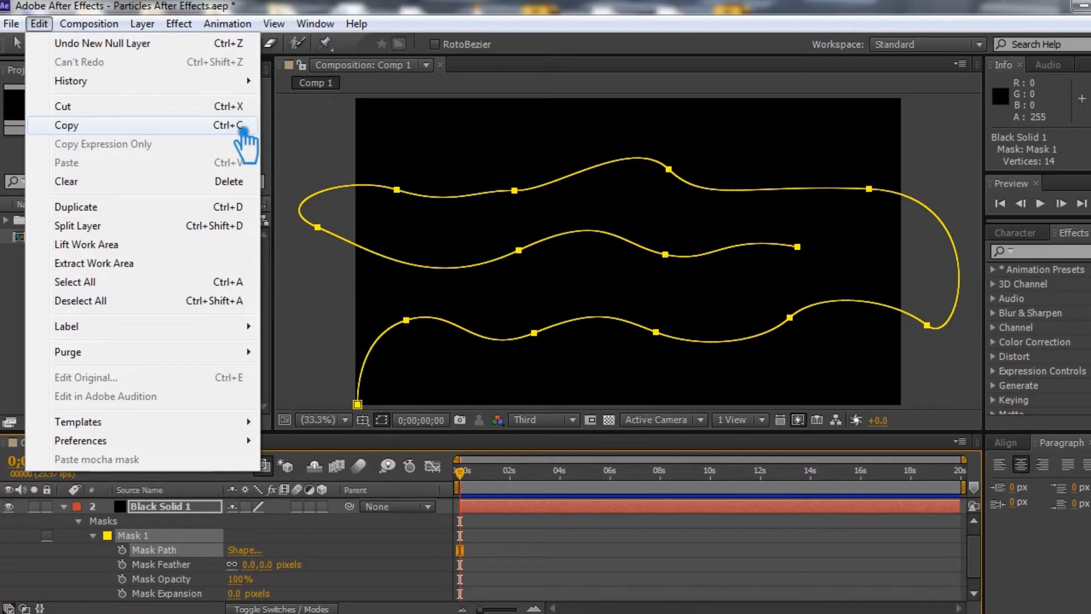
click(245, 135)
click(40, 23)
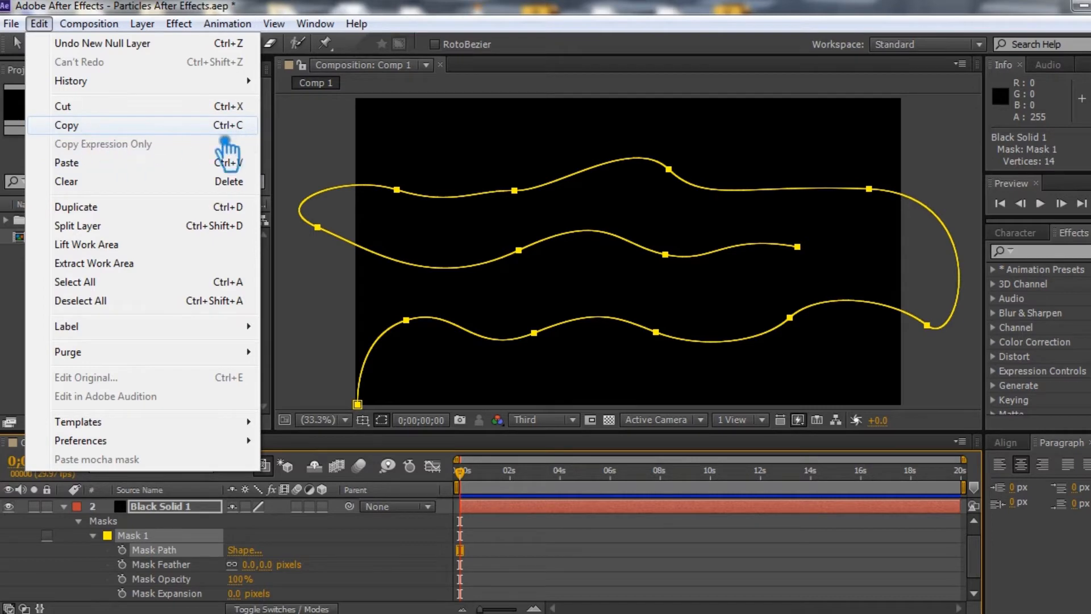
Step: Collapse the solid's properties and paste the copied path into the Position property of Null 1
click(182, 512)
key(u)
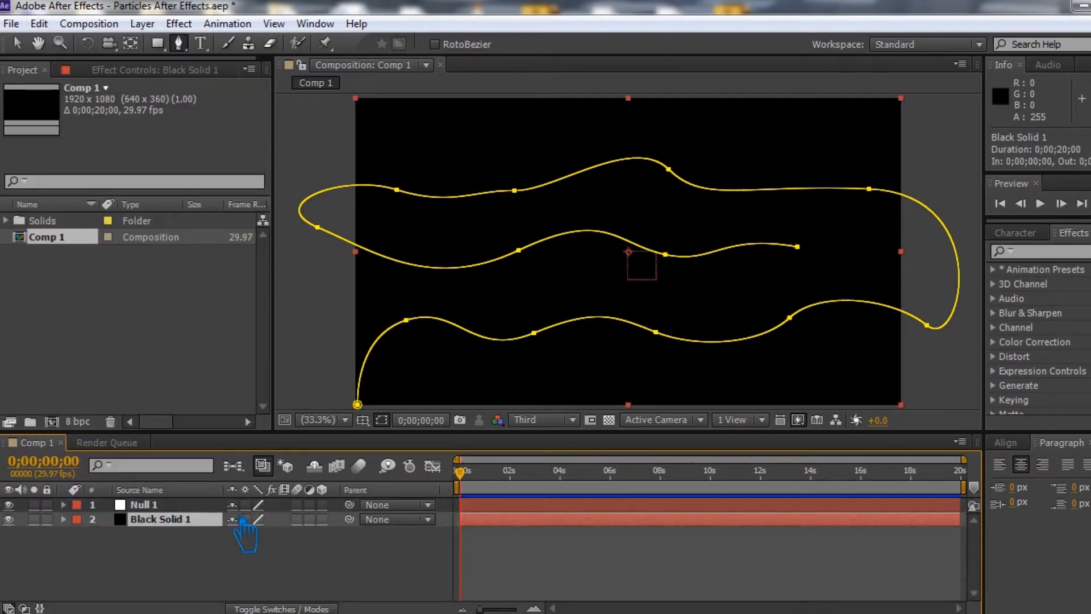
click(64, 504)
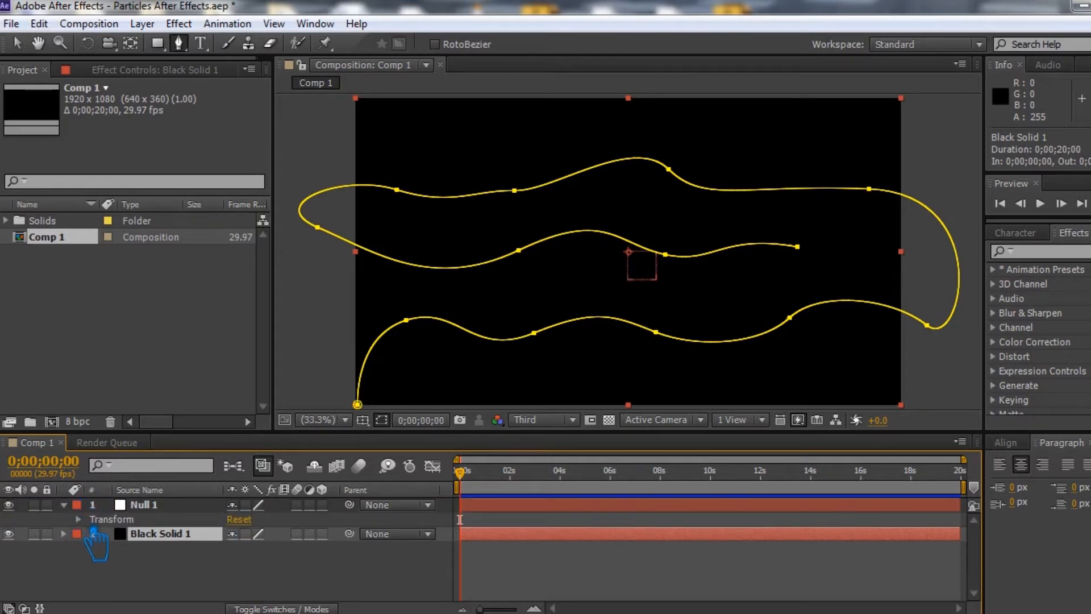
click(78, 519)
click(136, 548)
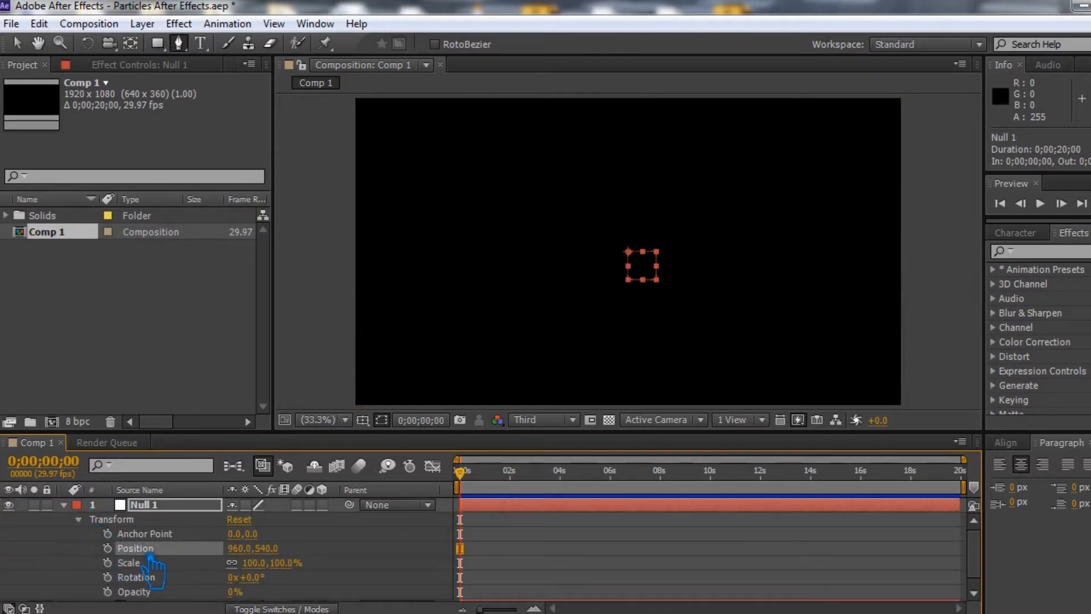
key(ctrl+v)
click(562, 563)
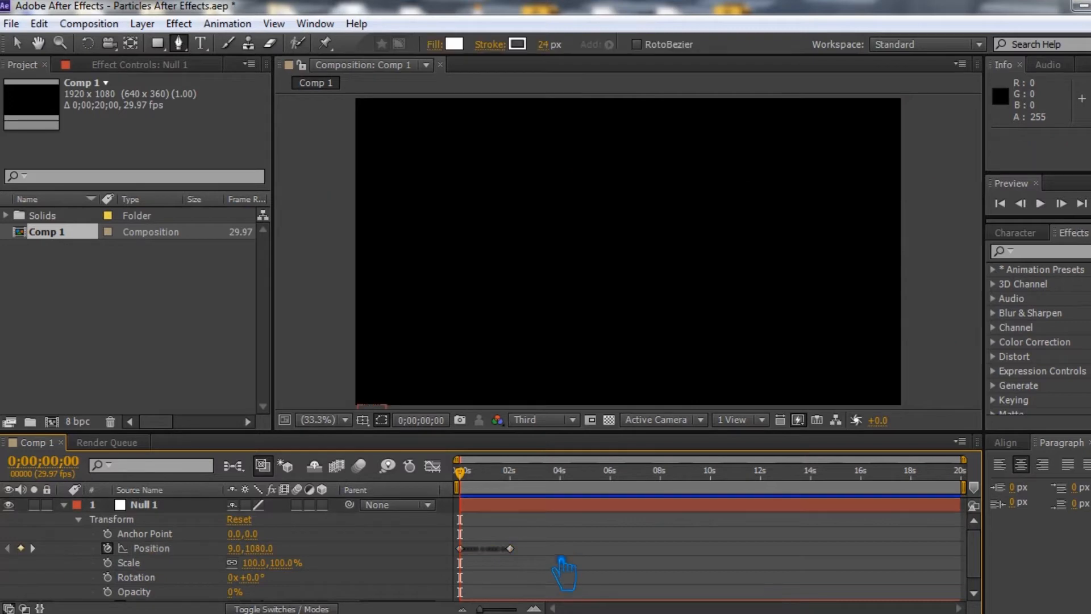
Step: Stretch Null 1's Position keyframes so the last one sits at about 8 seconds, and scrub through the motion
drag(474, 493, 723, 491)
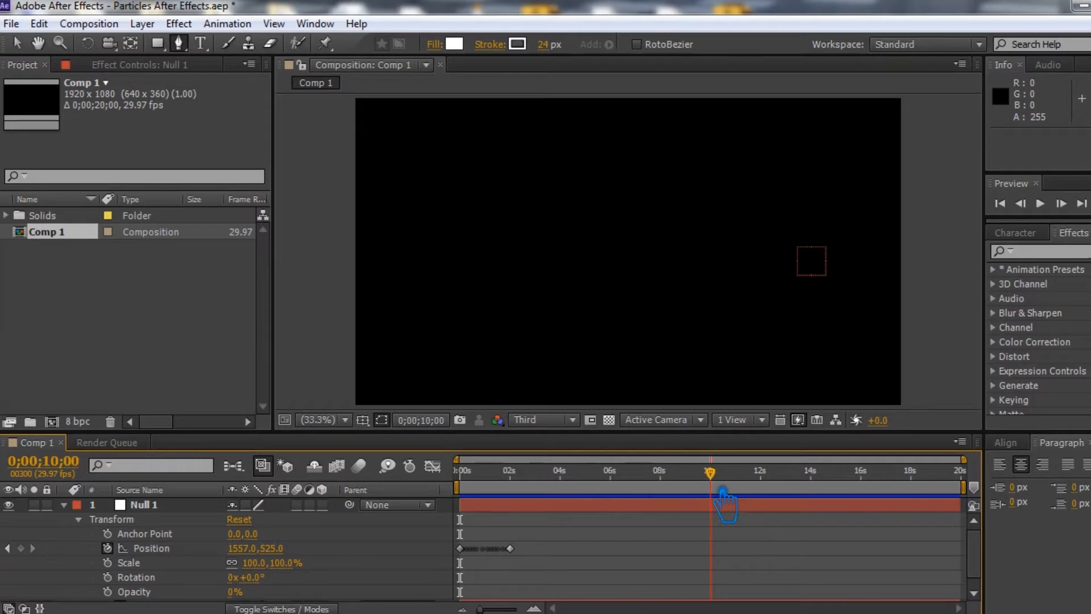
drag(528, 556, 675, 560)
drag(705, 497, 624, 509)
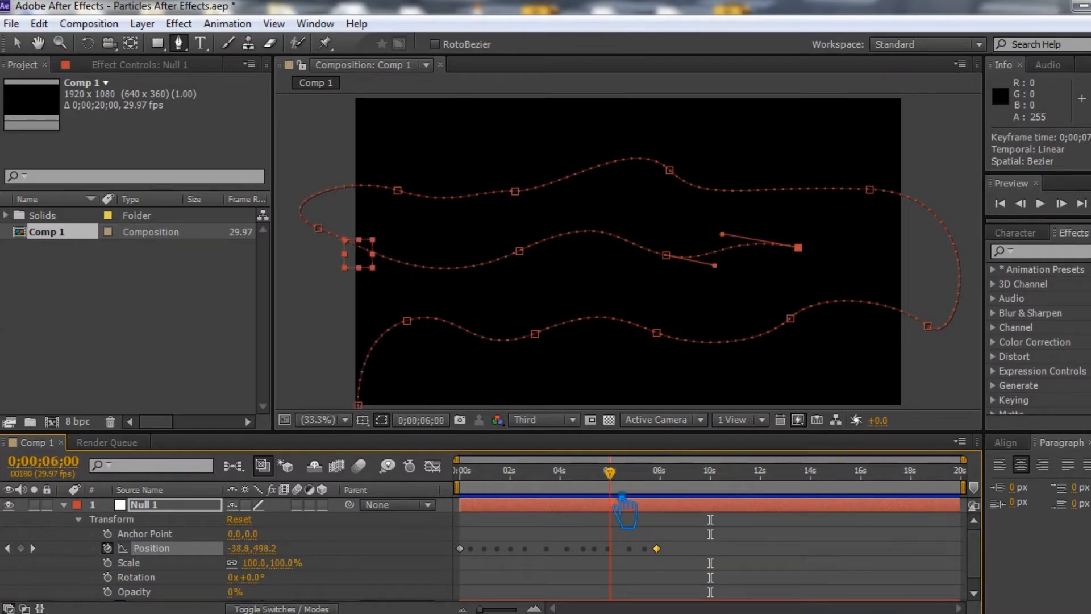
drag(624, 508, 674, 514)
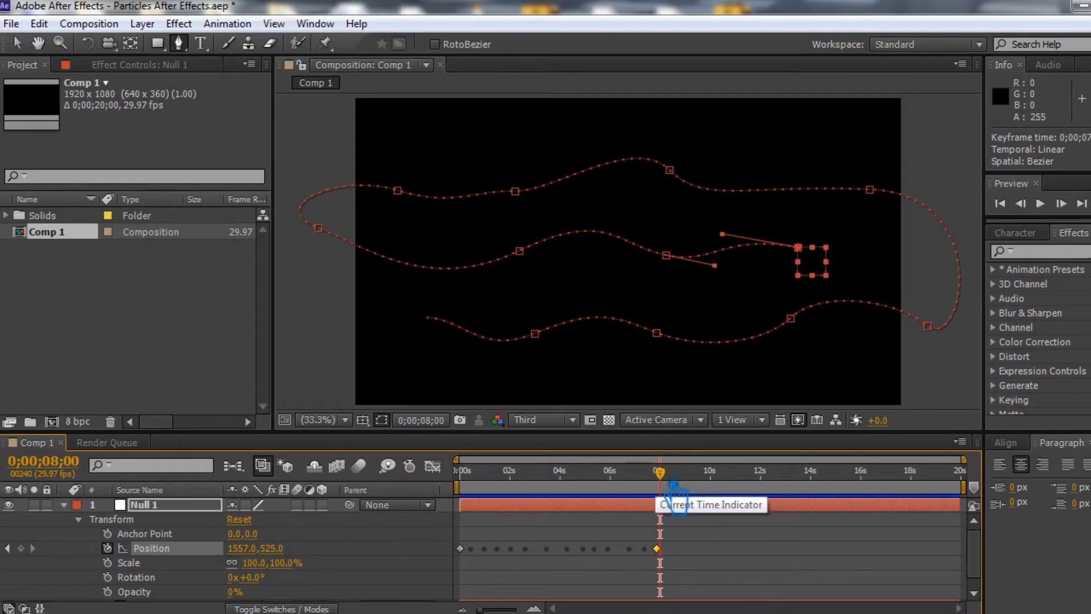
mouse_move(677, 489)
mouse_down()
mouse_move(654, 498)
mouse_move(678, 503)
mouse_up()
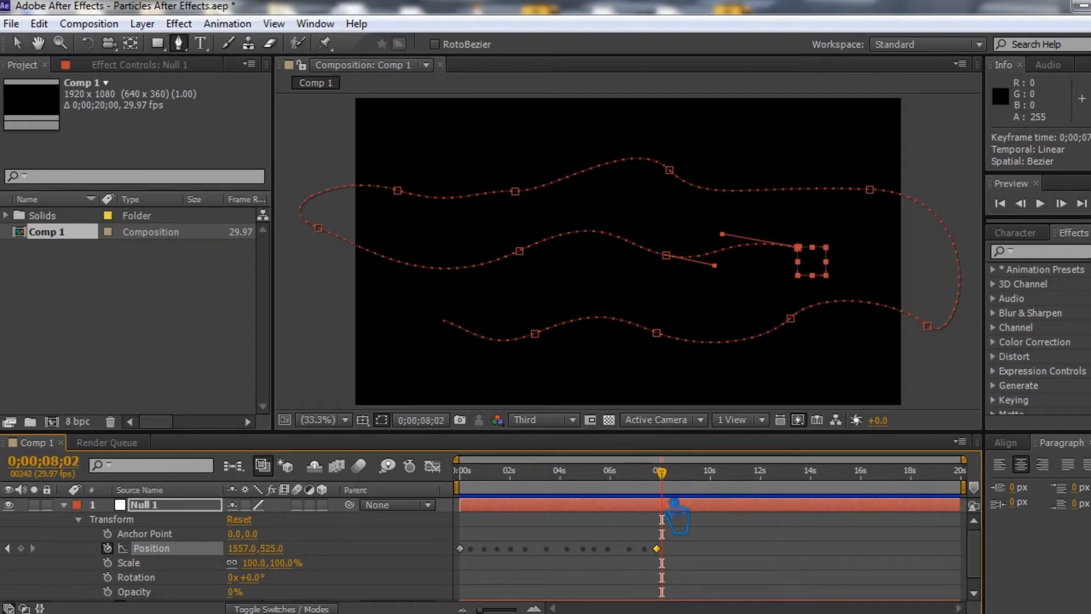
drag(675, 558, 677, 561)
Step: Collapse the Null 1 layer's properties in the timeline
click(176, 521)
click(64, 505)
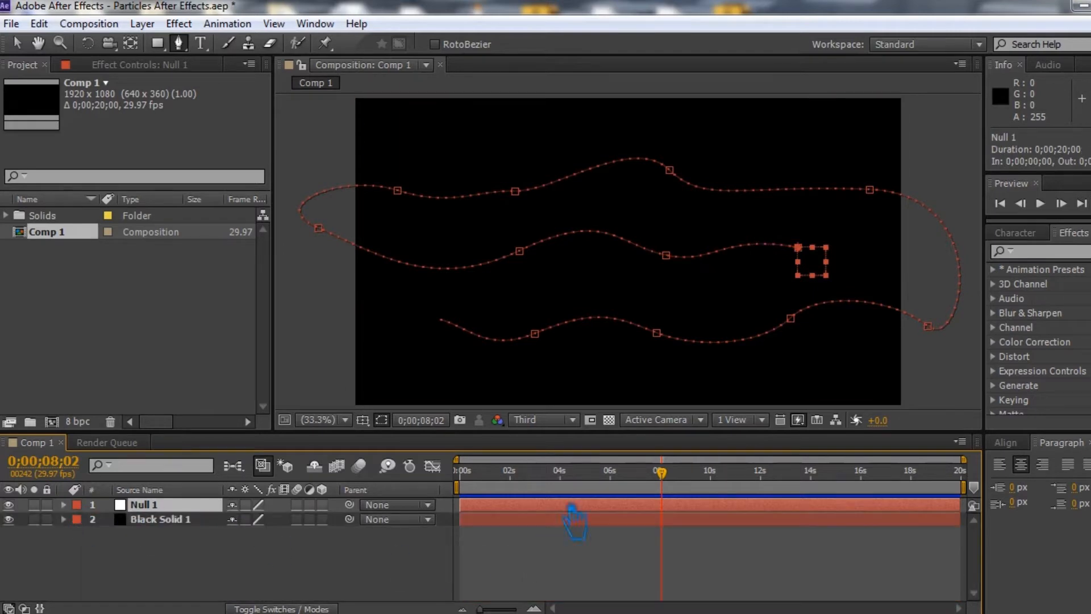
mouse_move(679, 489)
mouse_down()
mouse_move(468, 489)
mouse_move(685, 495)
mouse_up()
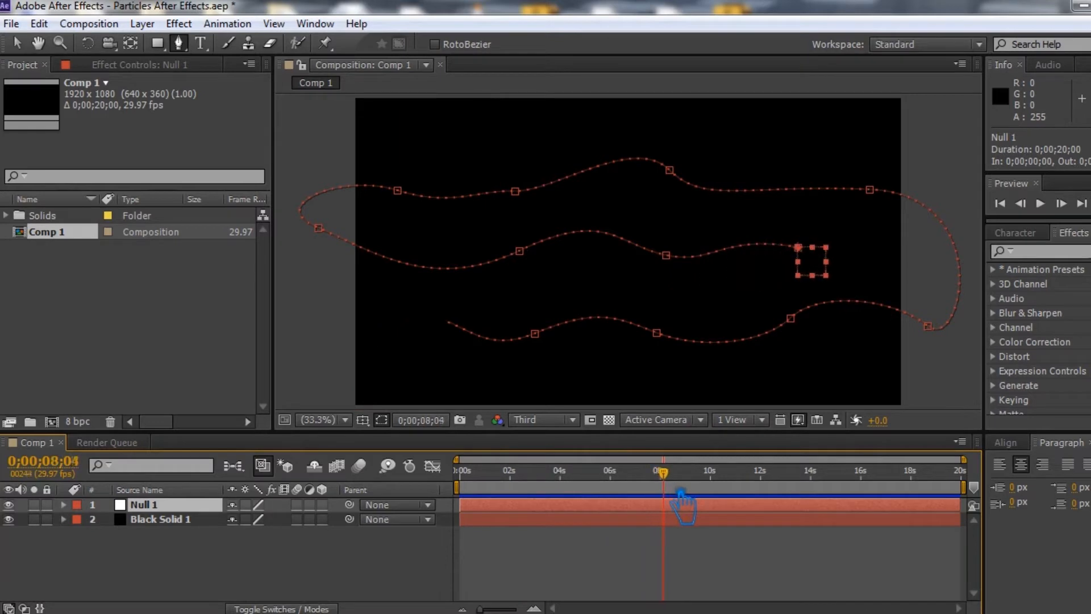
Step: Create a new black 1920 x 1080 solid layer named Optical Flares
right_click(243, 543)
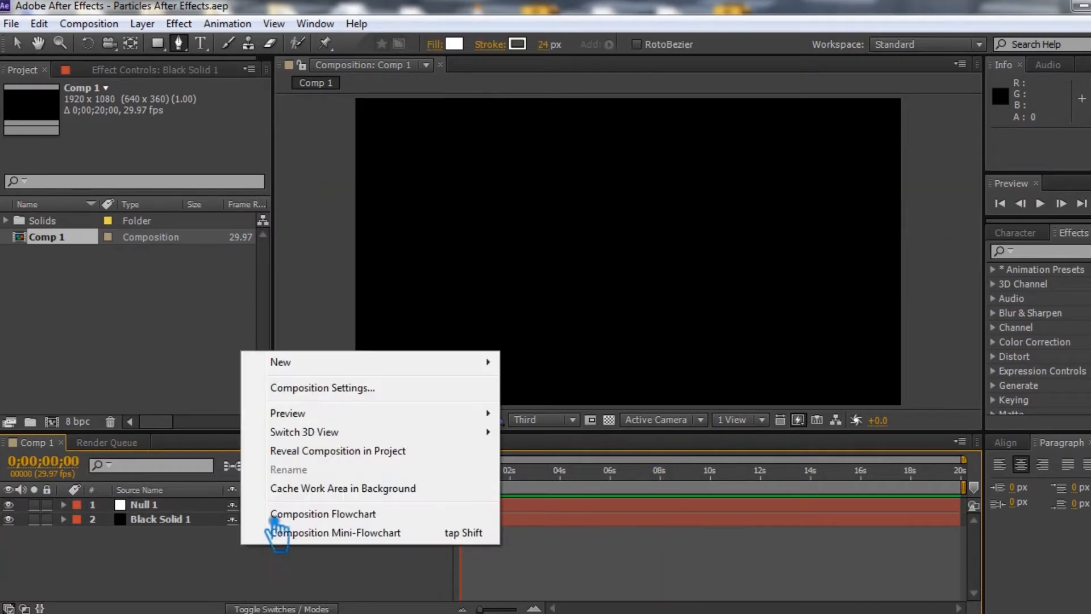
mouse_move(312, 365)
click(625, 409)
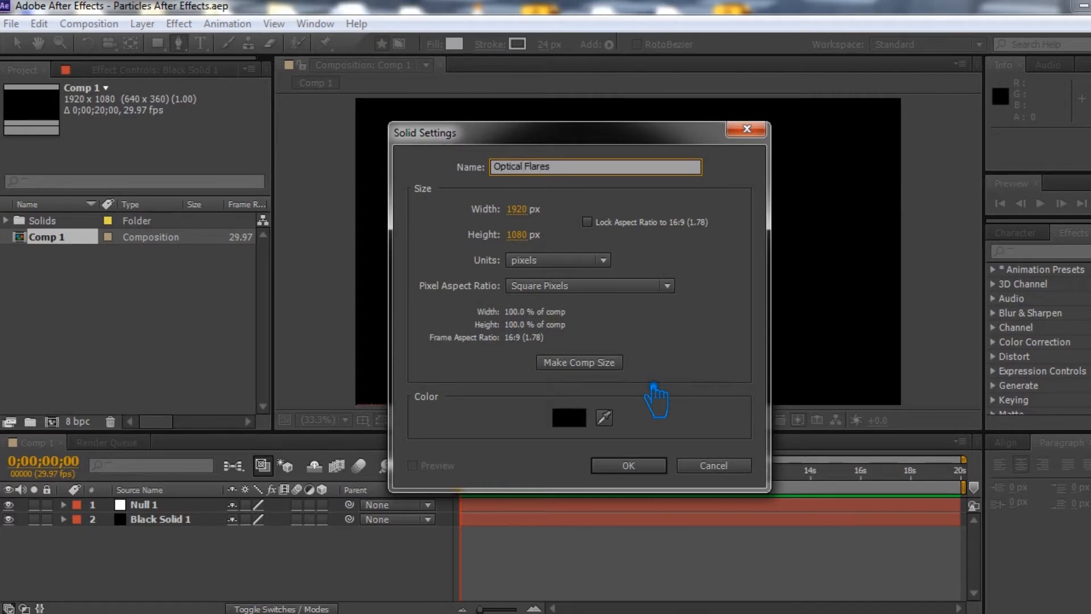
click(652, 467)
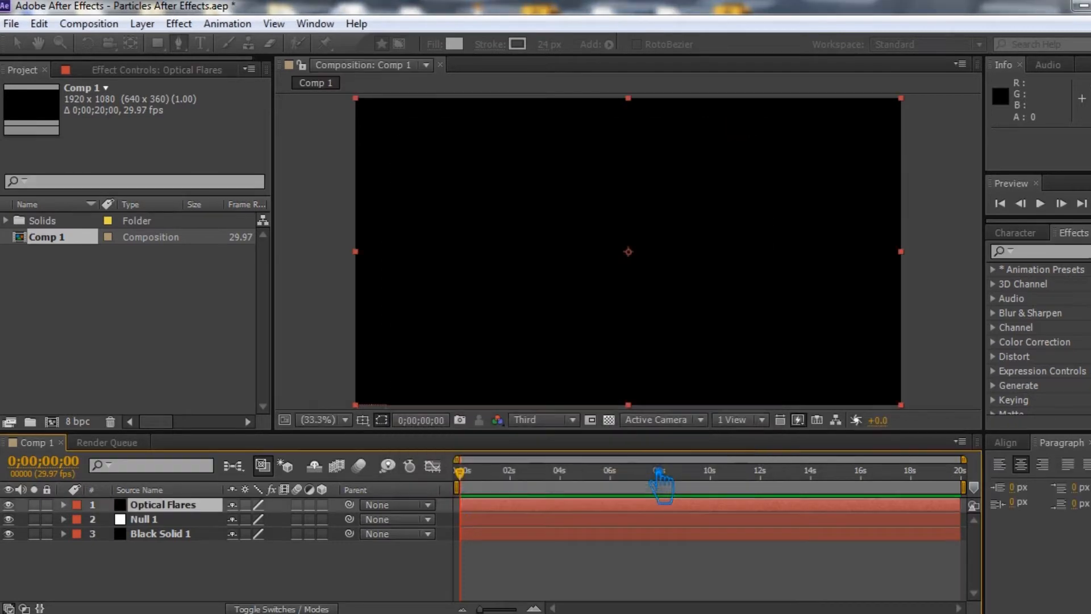
Step: Find the Video Copilot Optical Flares effect and apply it to the Optical Flares layer
click(1044, 253)
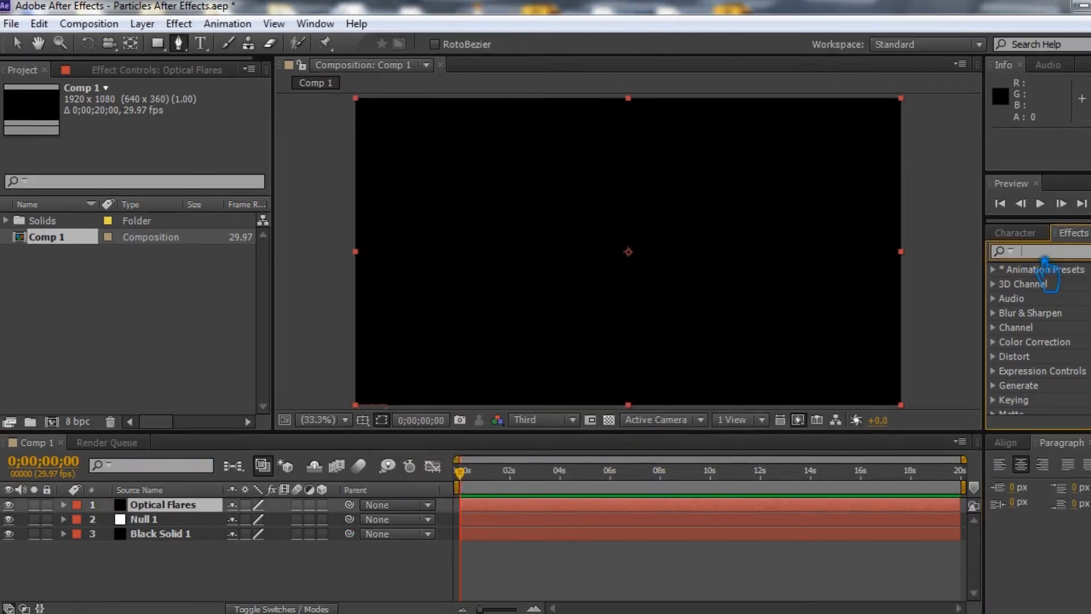
text(optical)
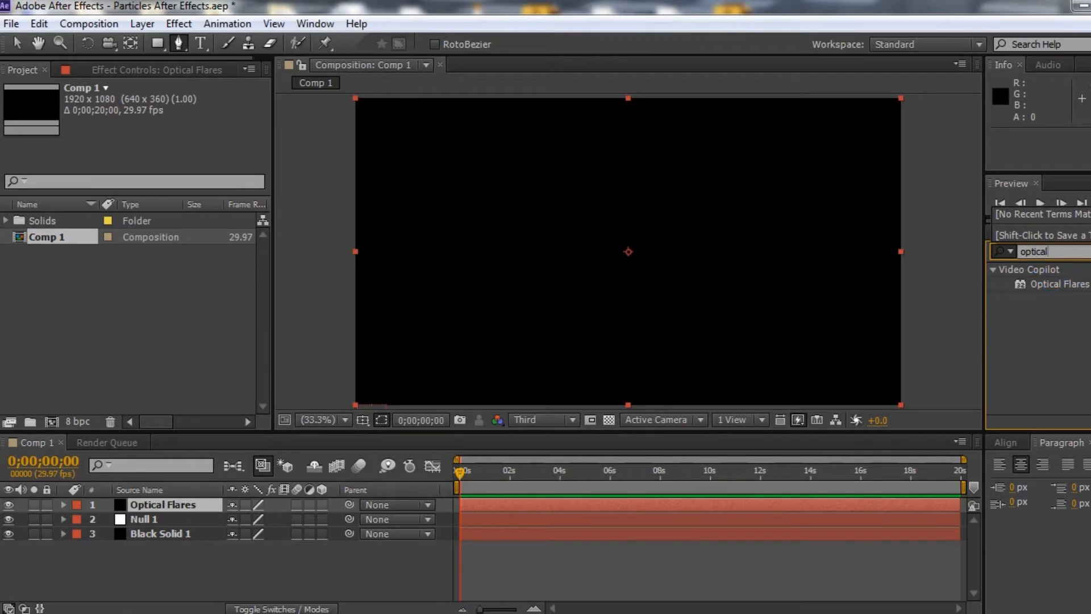
click(1083, 287)
drag(1083, 290, 174, 514)
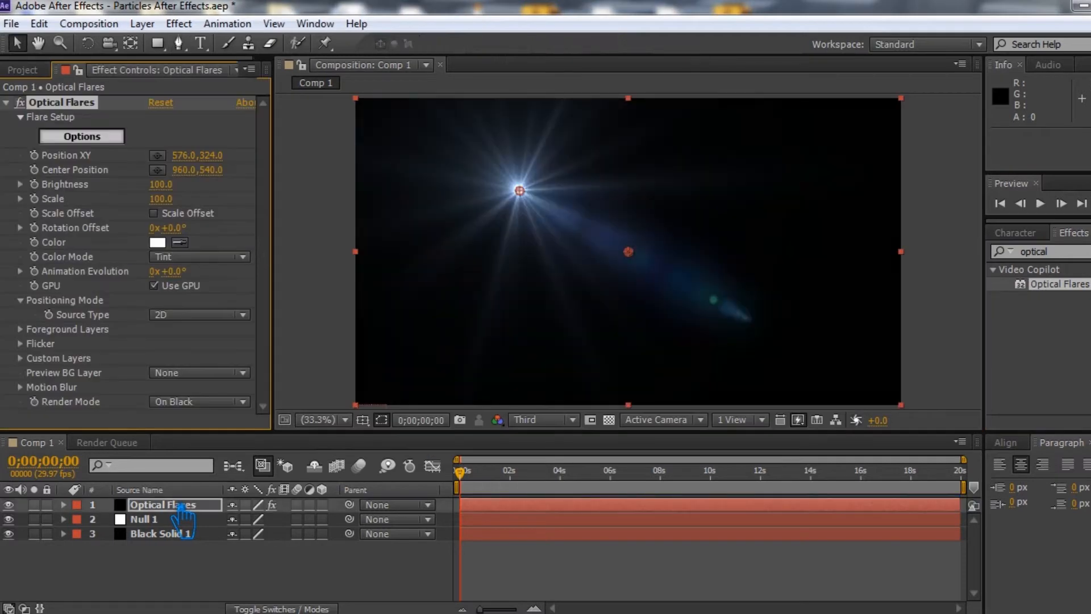
Step: Open the flare's setup options and hide the two Multi Iris objects with brightness 50.0
click(68, 138)
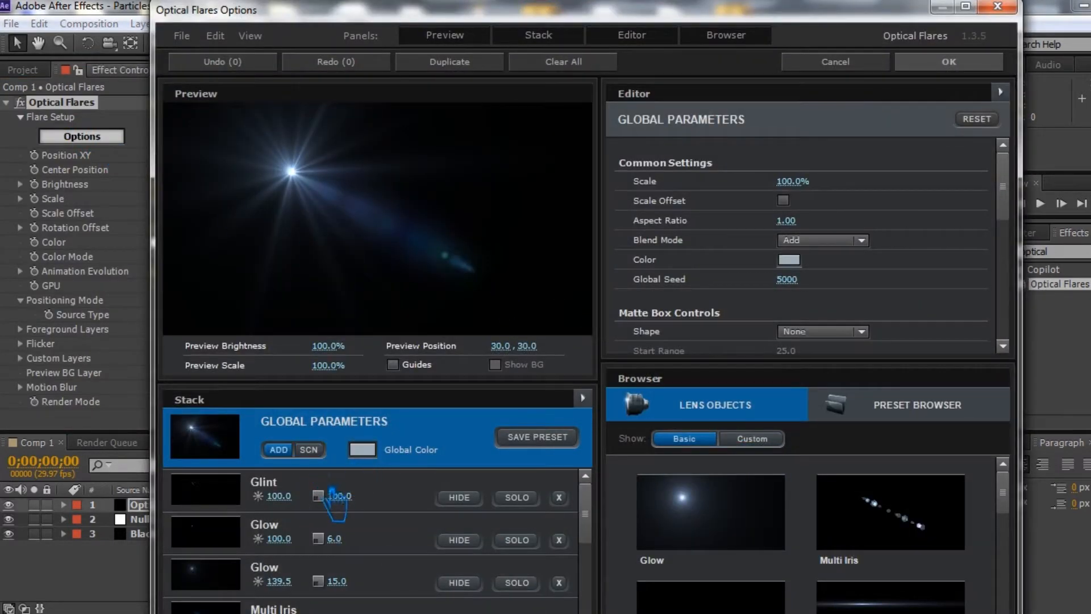
scroll(341, 500, down, 5)
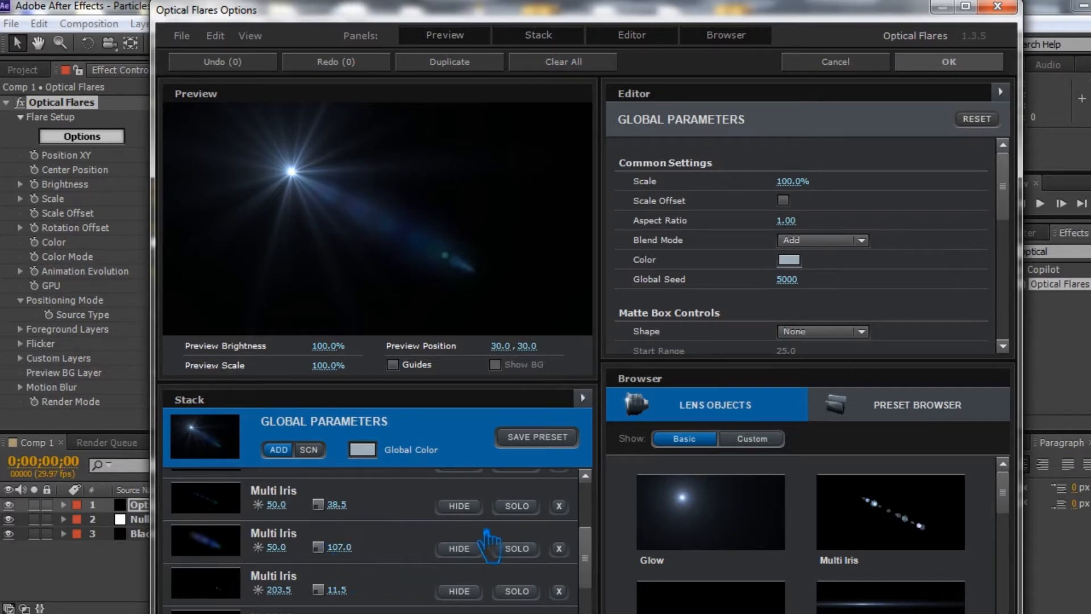
click(472, 507)
click(477, 550)
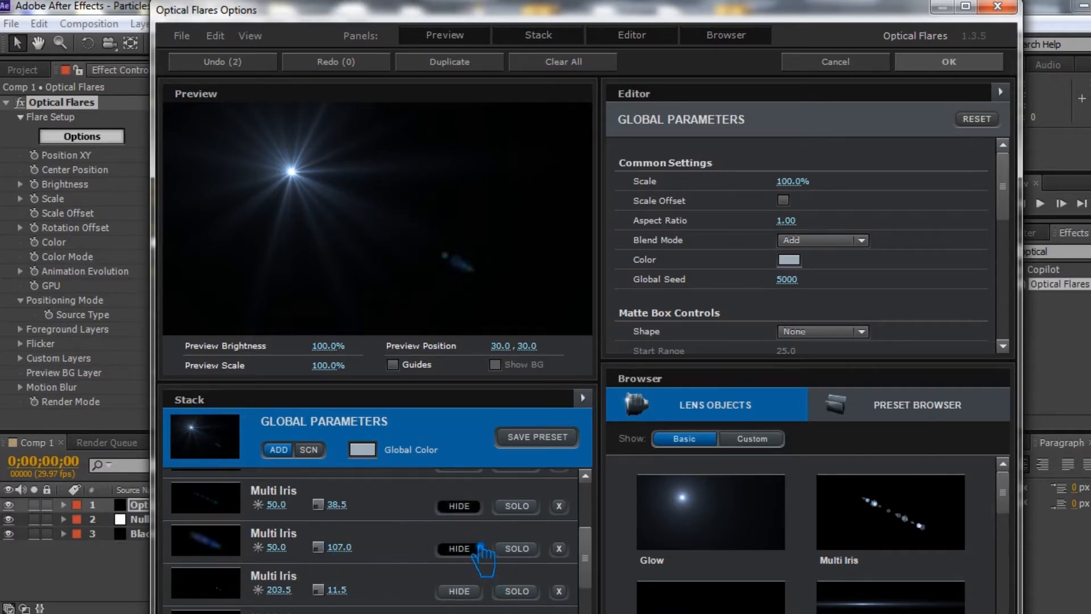
Step: Toggle the Glint and both Glow objects off and back on to check what each contributes to the flare
scroll(482, 549, up, 3)
scroll(482, 549, down, 3)
scroll(492, 549, up, 3)
click(469, 586)
click(469, 585)
click(478, 541)
click(477, 541)
click(459, 498)
click(459, 497)
Step: Hide the Multi Iris objects with brightness 203.5 and 126.0 in the flare stack
scroll(470, 557, down, 3)
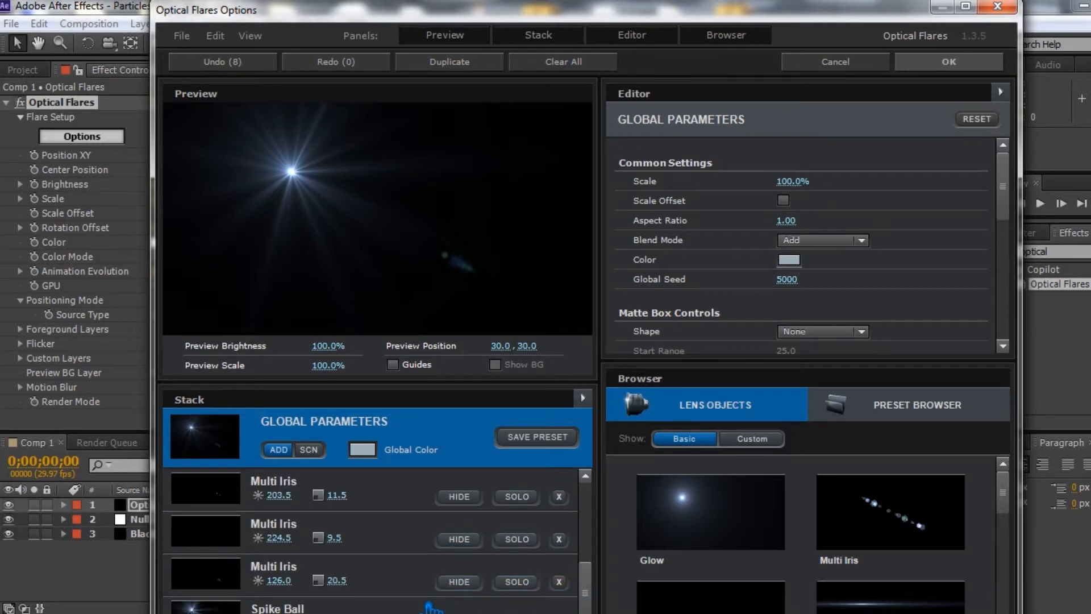
click(461, 498)
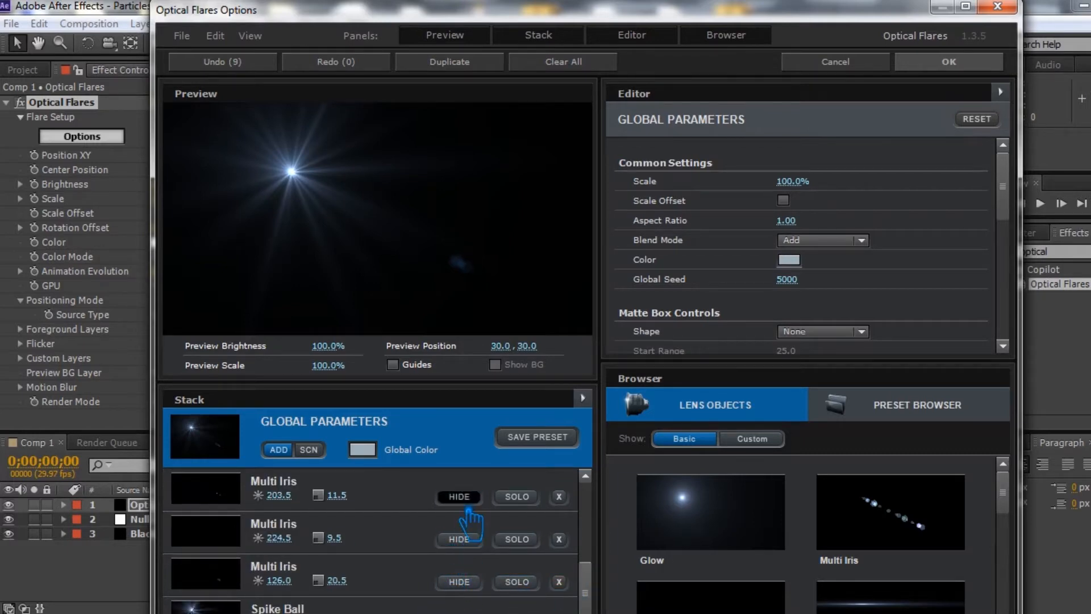
click(461, 581)
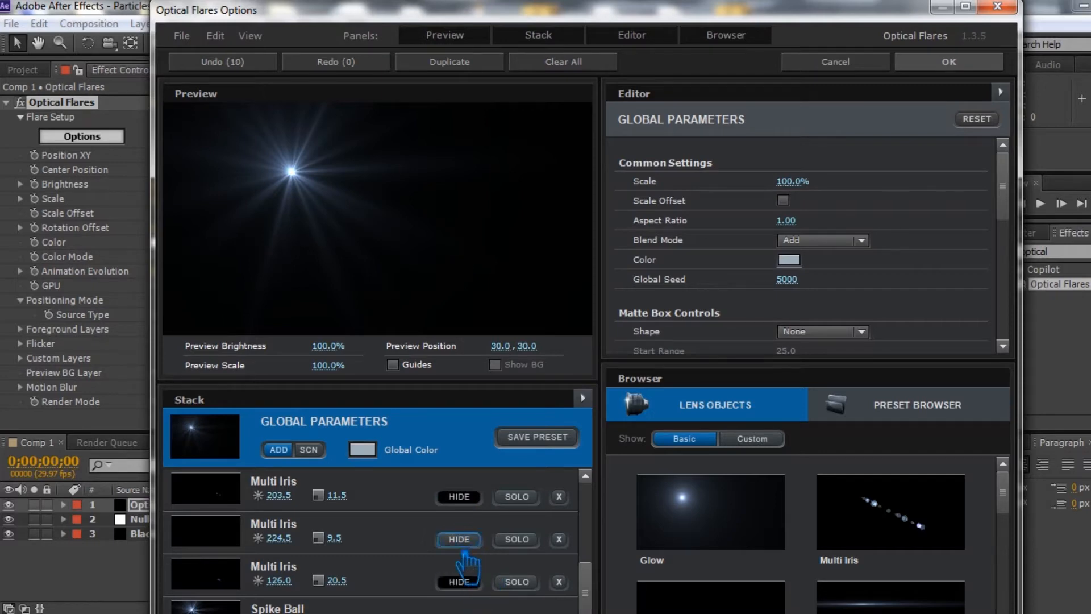
scroll(400, 547, up, 3)
scroll(401, 547, up, 2)
double_click(461, 583)
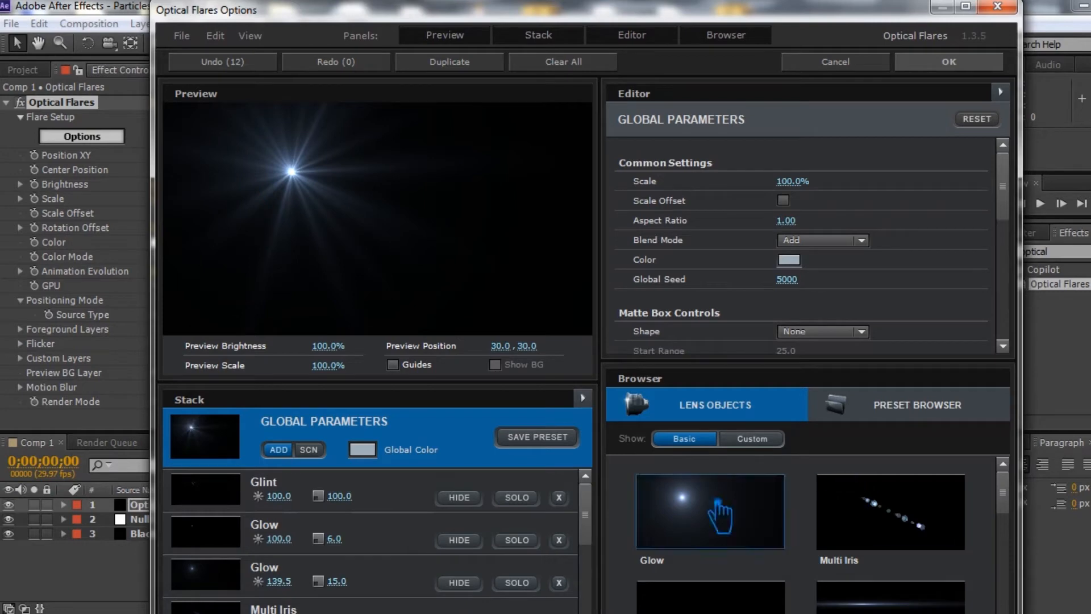
scroll(462, 542, down, 5)
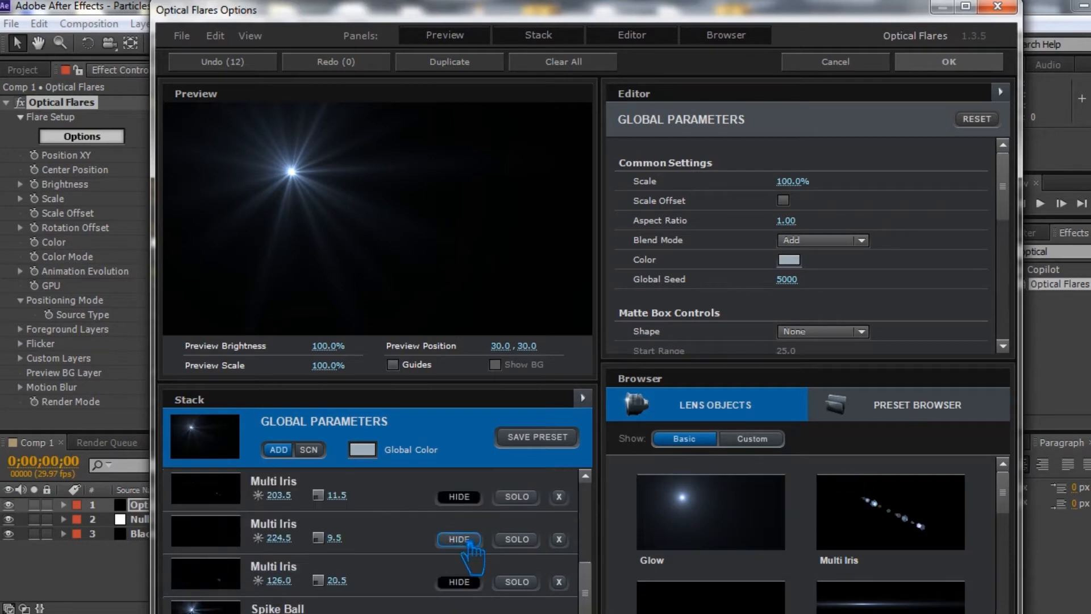
Step: Add a Streak lens object to the flare, tone it down slightly, and accept the flare options
click(887, 601)
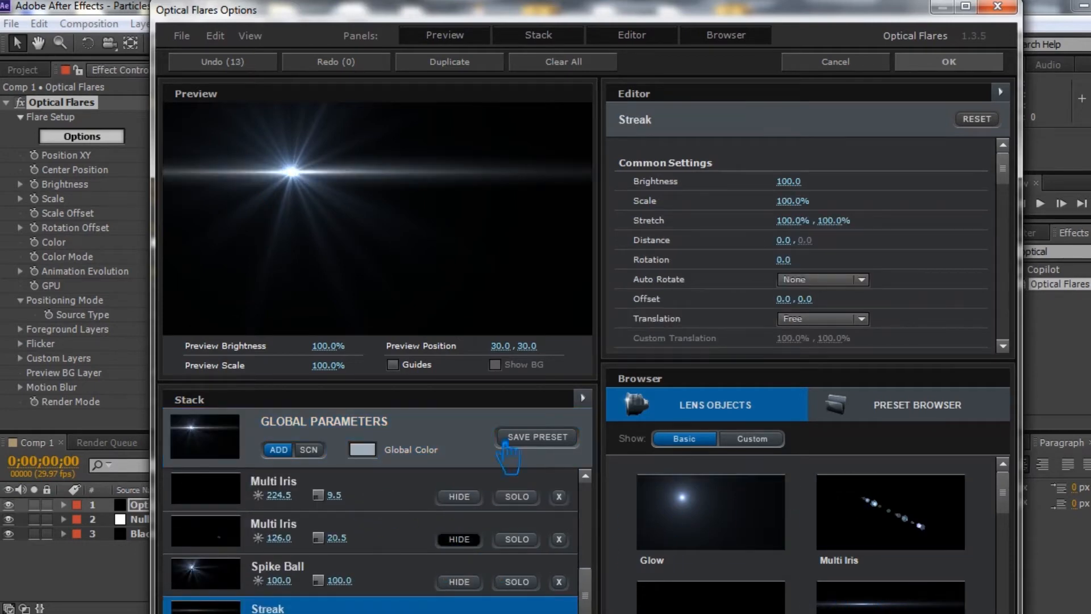
drag(794, 190, 733, 195)
click(946, 62)
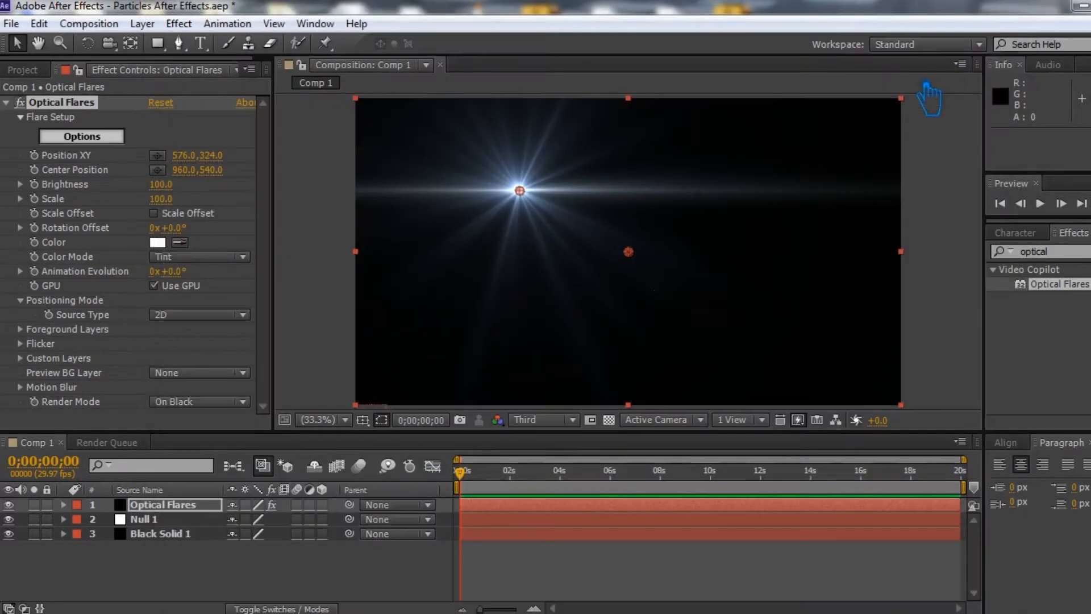
Step: Set the Optical Flares effect's Brightness to 150 and Scale to 25, and recheck the flare's setup options
mouse_move(180, 208)
mouse_down()
mouse_move(144, 208)
mouse_move(181, 196)
mouse_move(171, 203)
mouse_up()
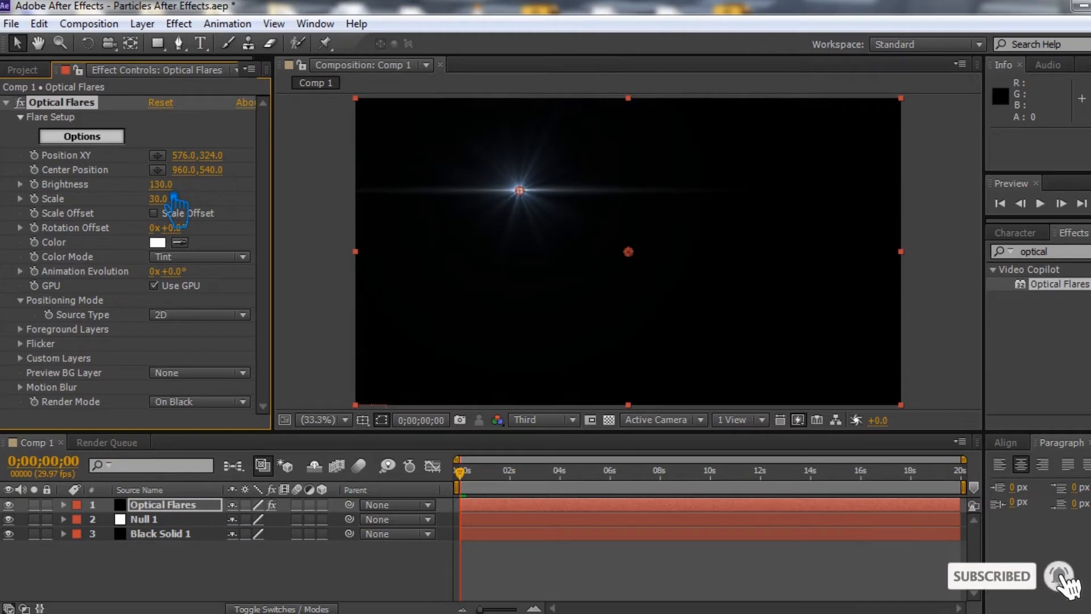
click(173, 203)
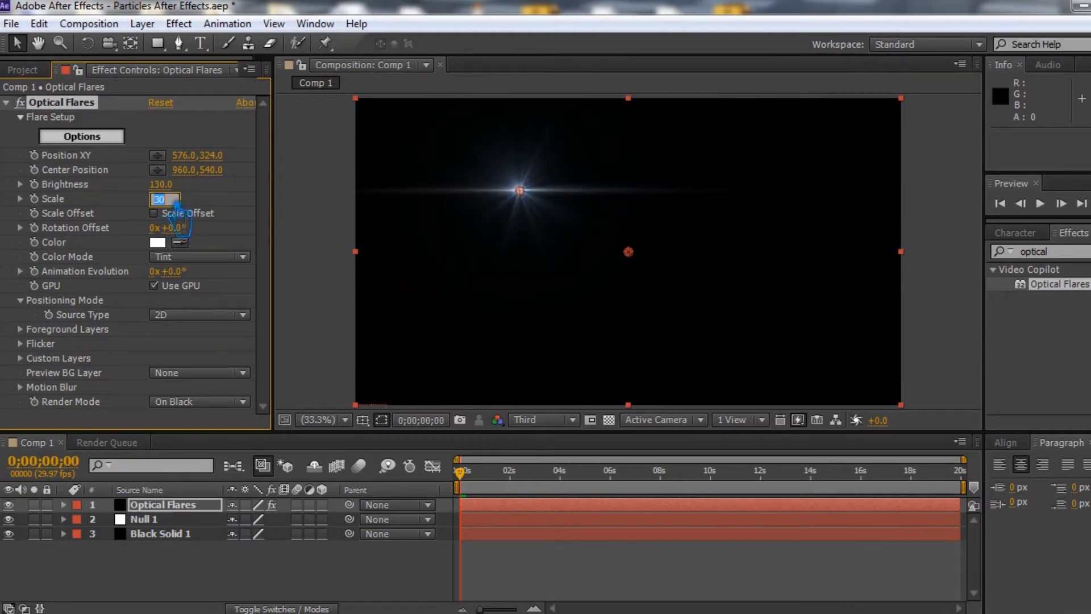
key(Return)
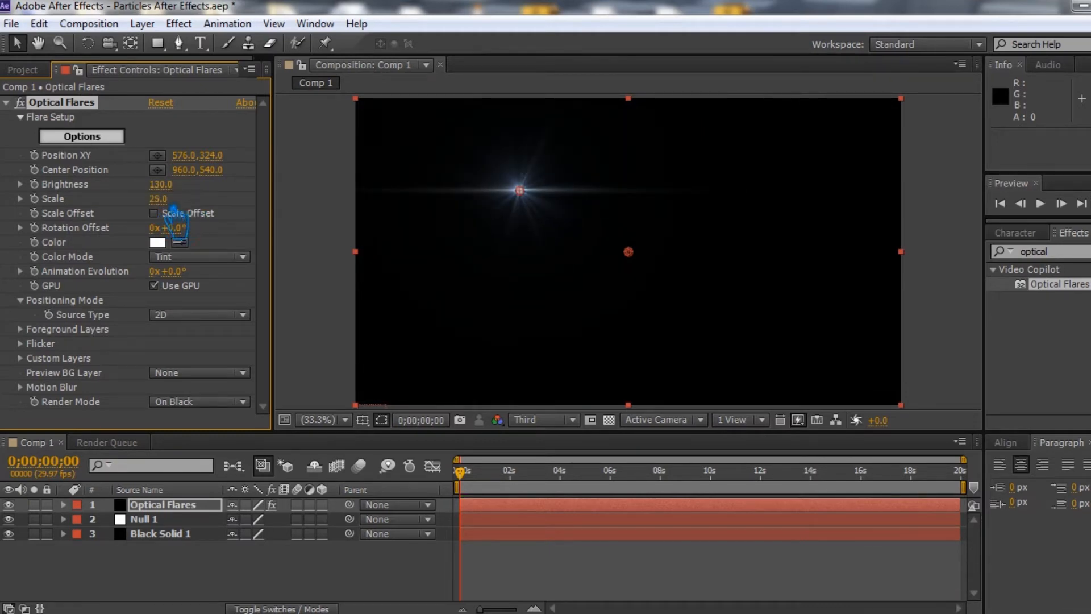
drag(175, 196, 181, 197)
key(Return)
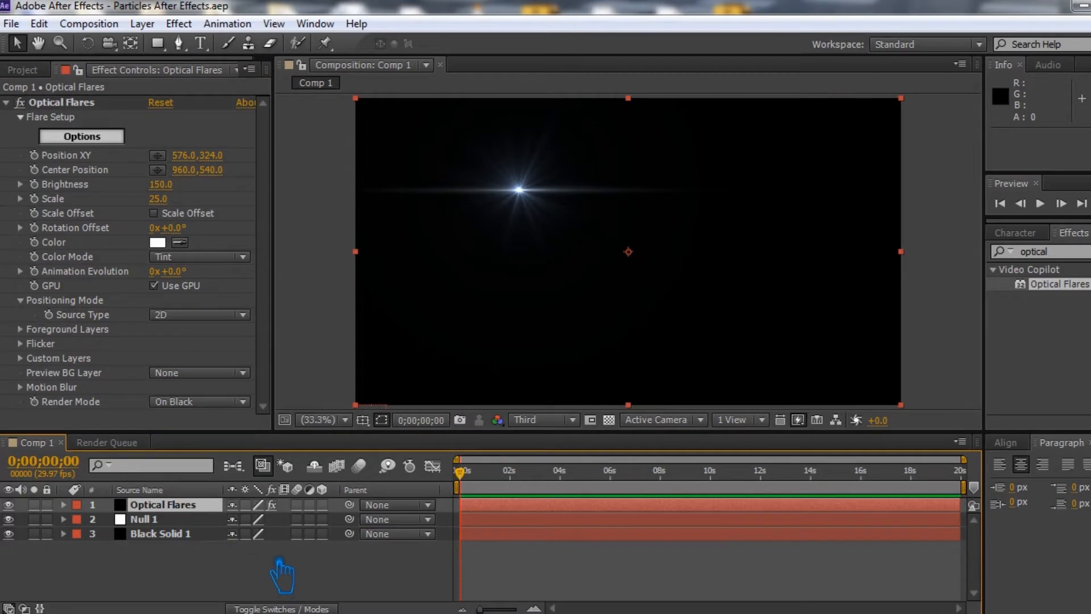
click(90, 137)
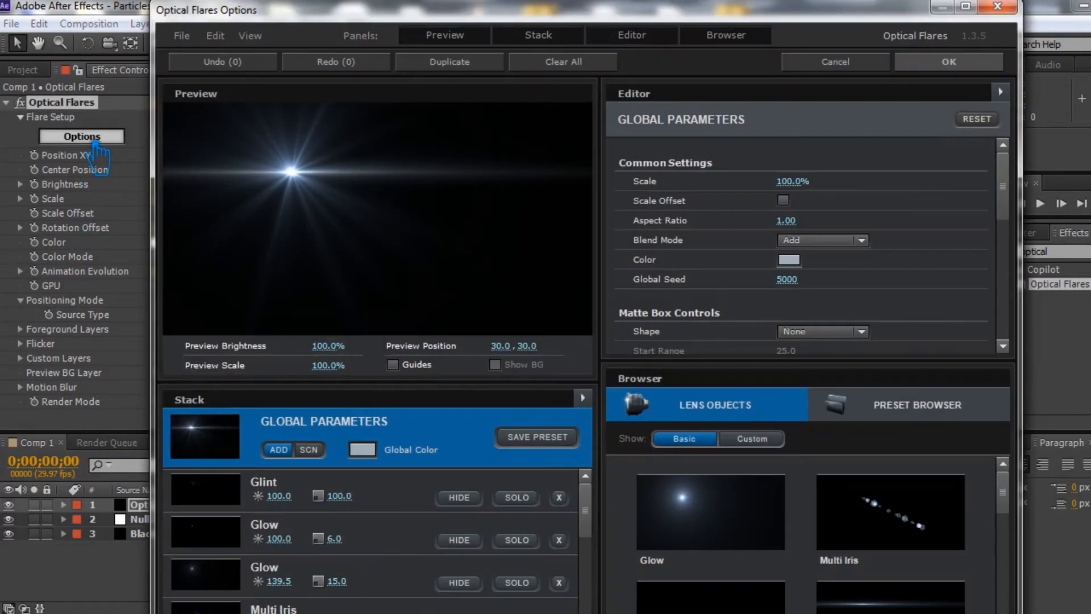
click(950, 61)
Step: Copy all the Position keyframes of the Null 1 layer and collapse its properties
click(143, 519)
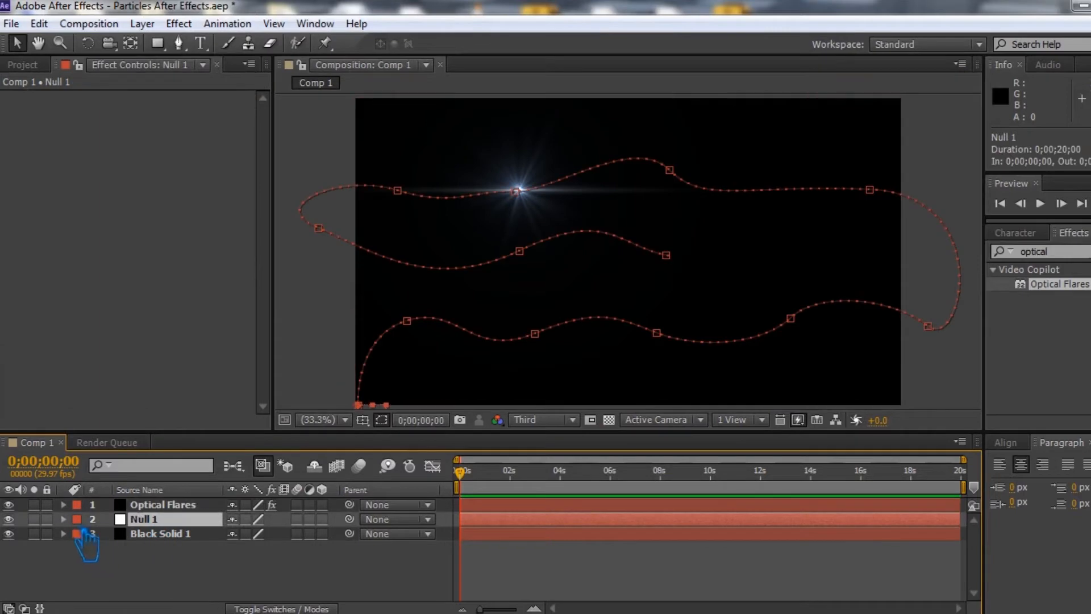
click(64, 519)
click(160, 550)
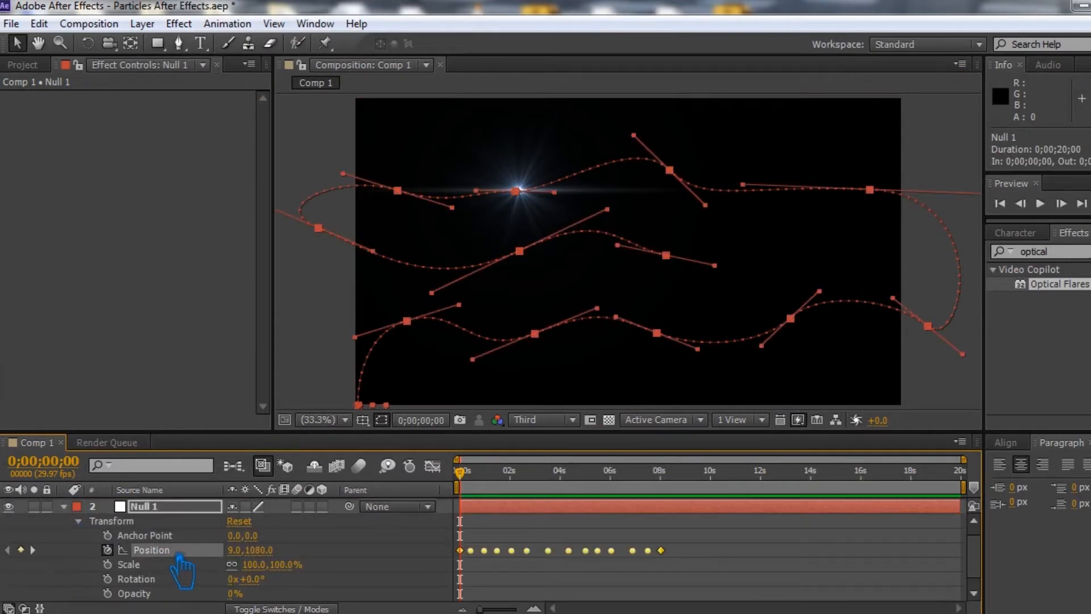
click(39, 23)
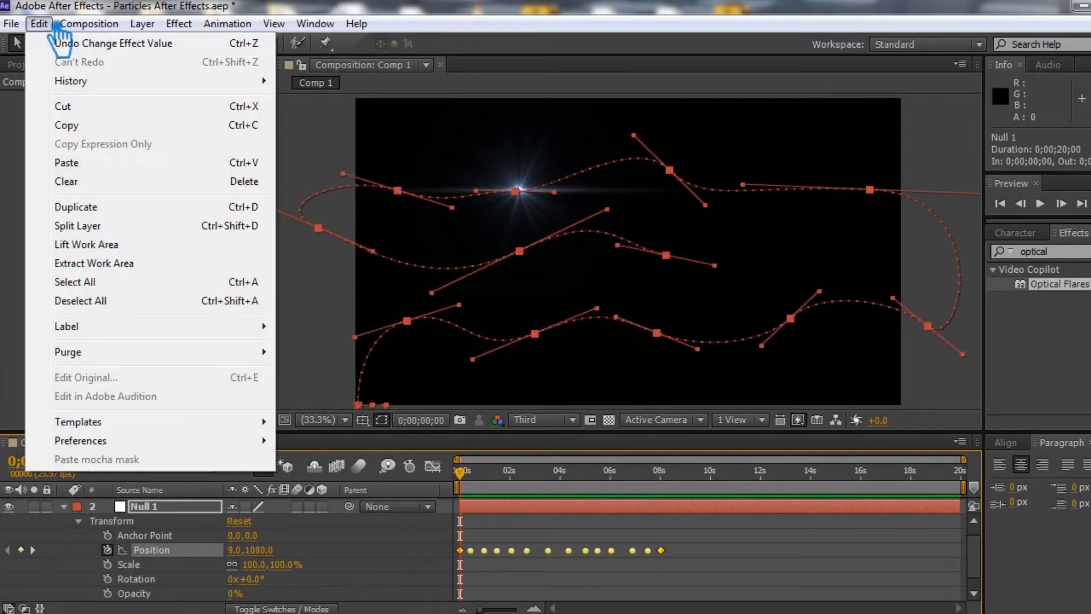
click(233, 129)
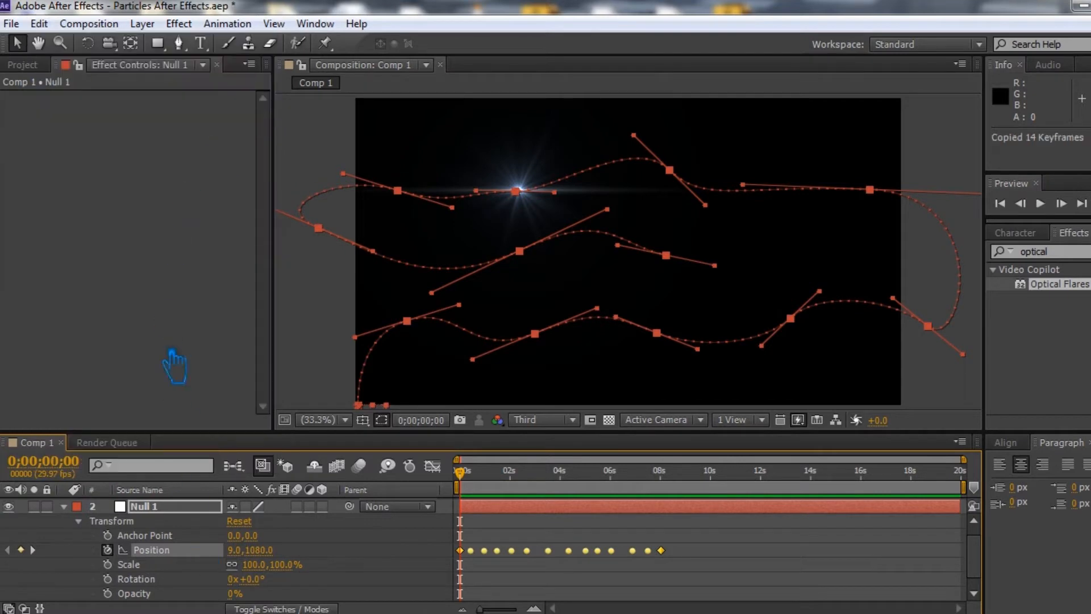
click(64, 506)
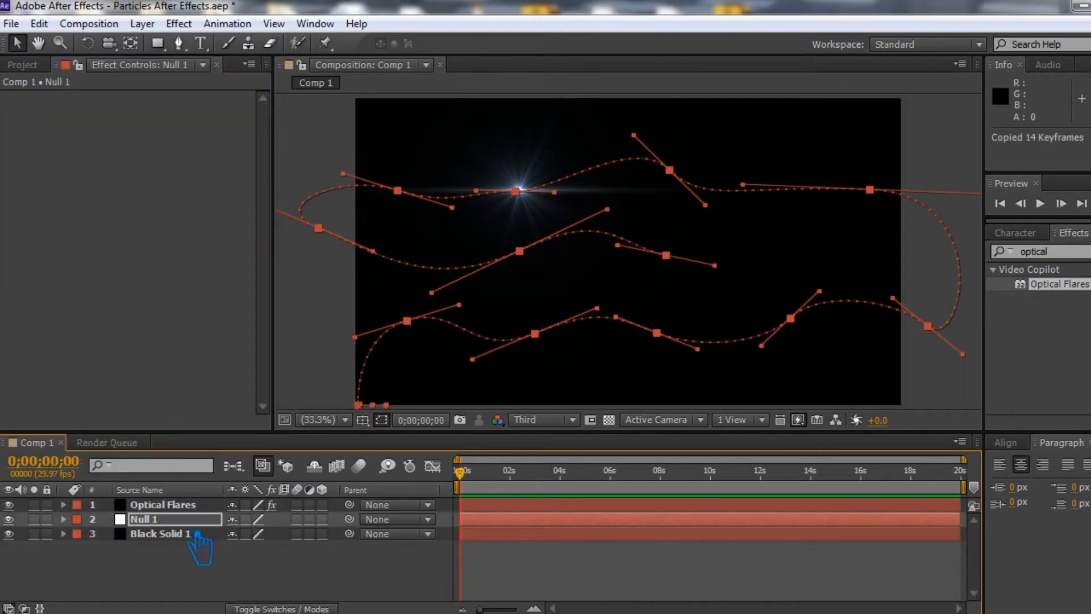
Step: Paste the copied keyframes into the Position XY property of the Optical Flares effect and collapse the layer
click(163, 505)
click(64, 505)
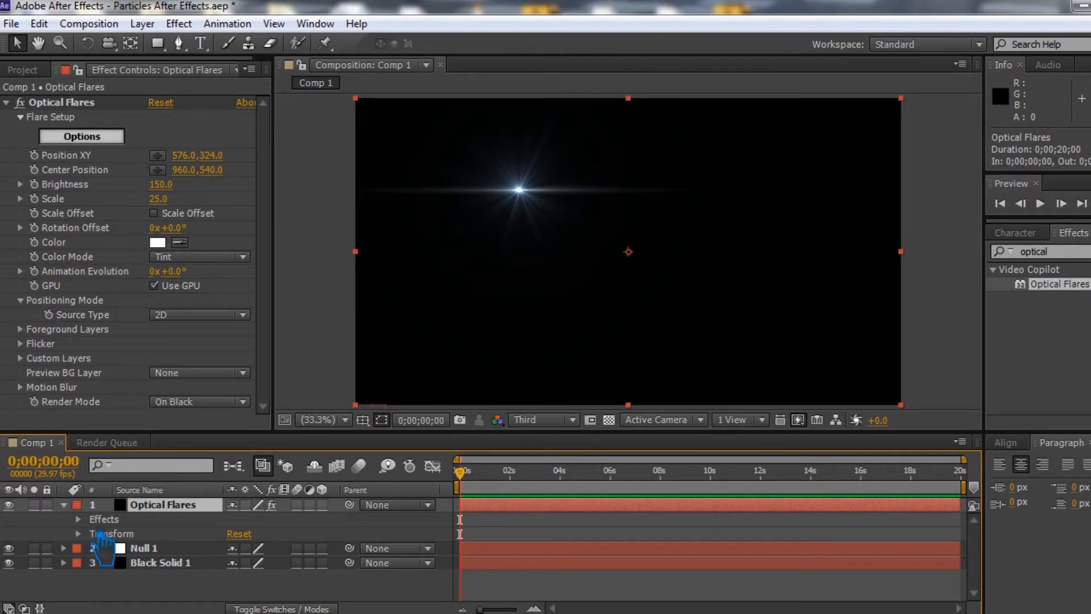
click(79, 533)
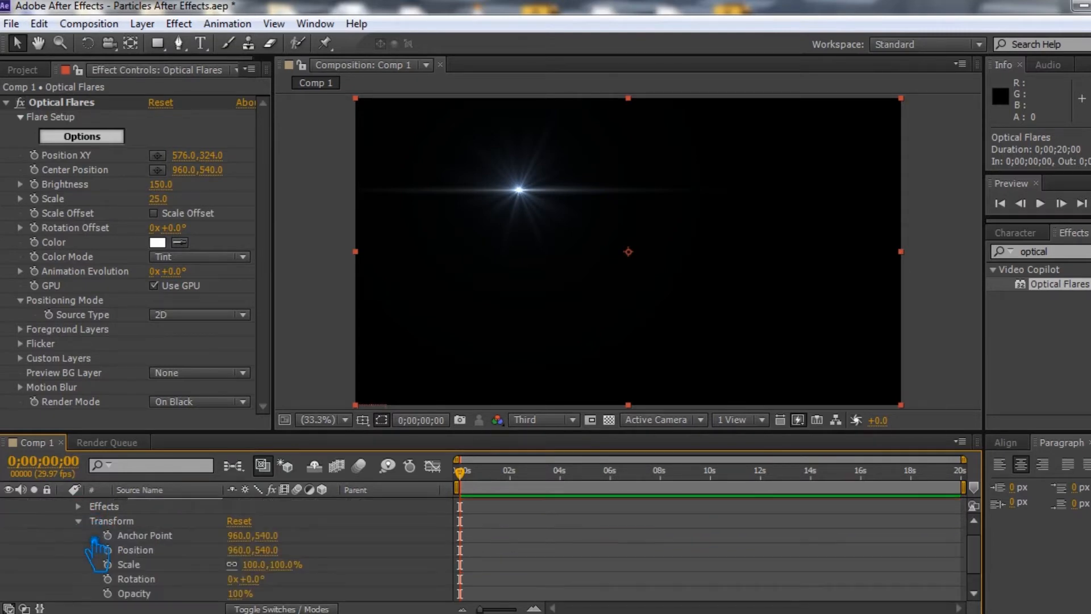
click(94, 529)
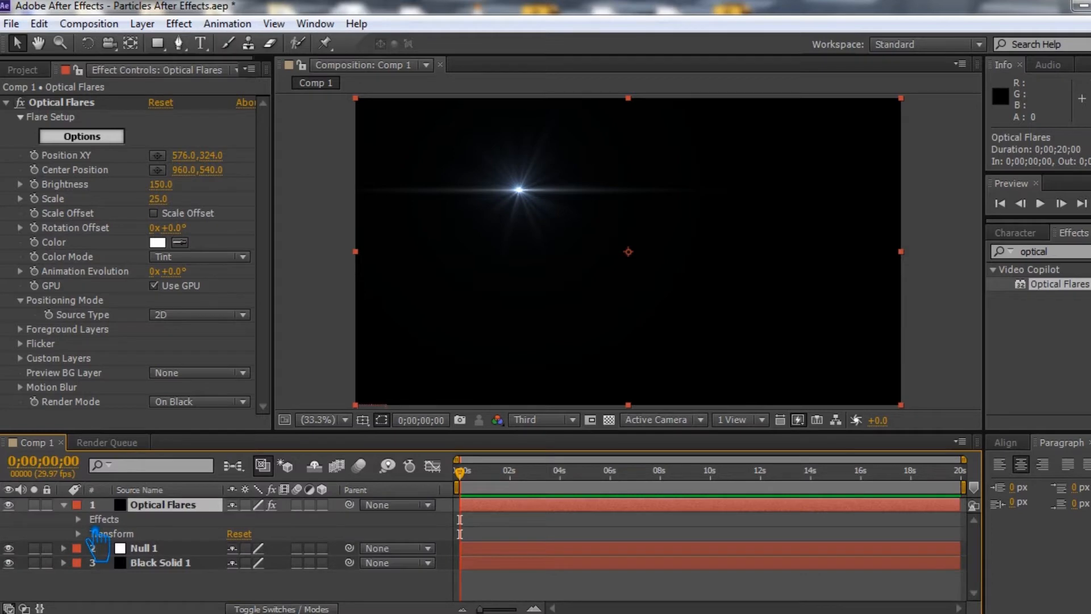
click(78, 519)
click(93, 534)
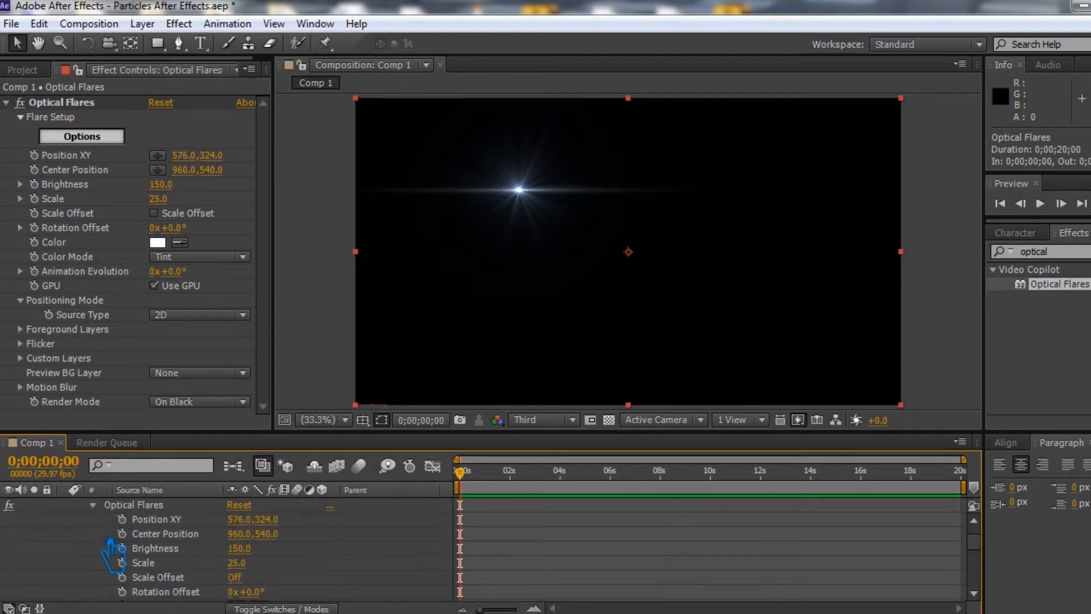
click(159, 519)
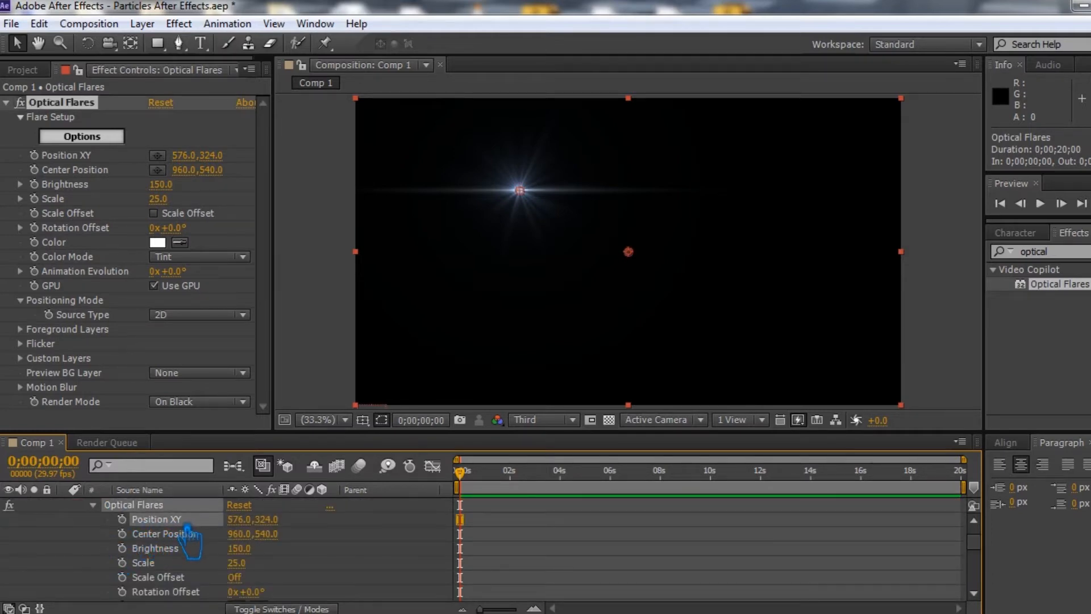
key(ctrl+v)
scroll(153, 526, up, 2)
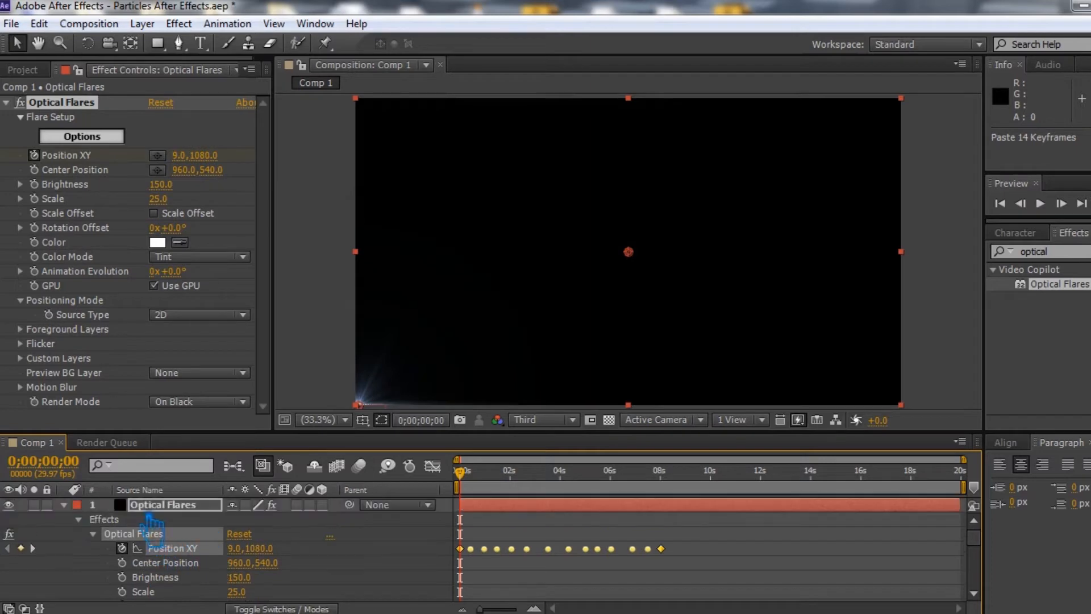
click(64, 505)
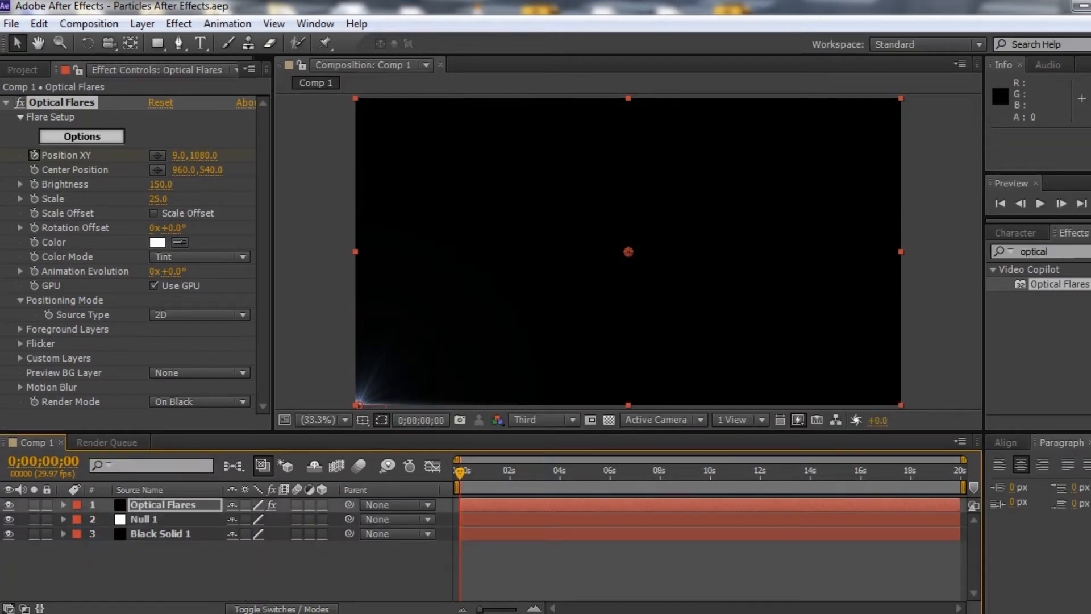
Step: Play a RAM preview of the flare moving along the path and stop playback
key(KP_0)
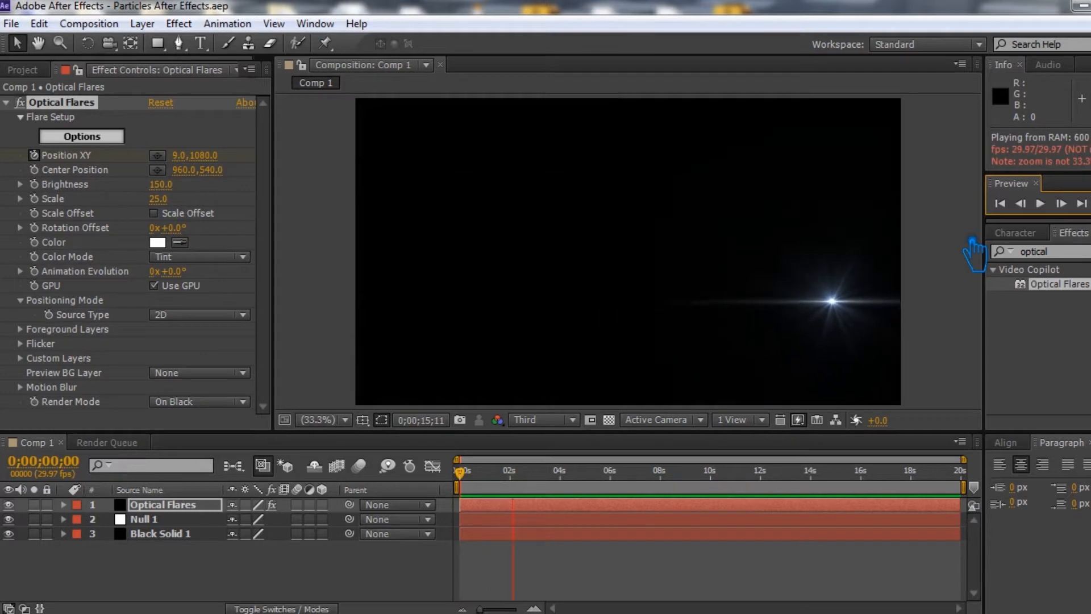
click(937, 238)
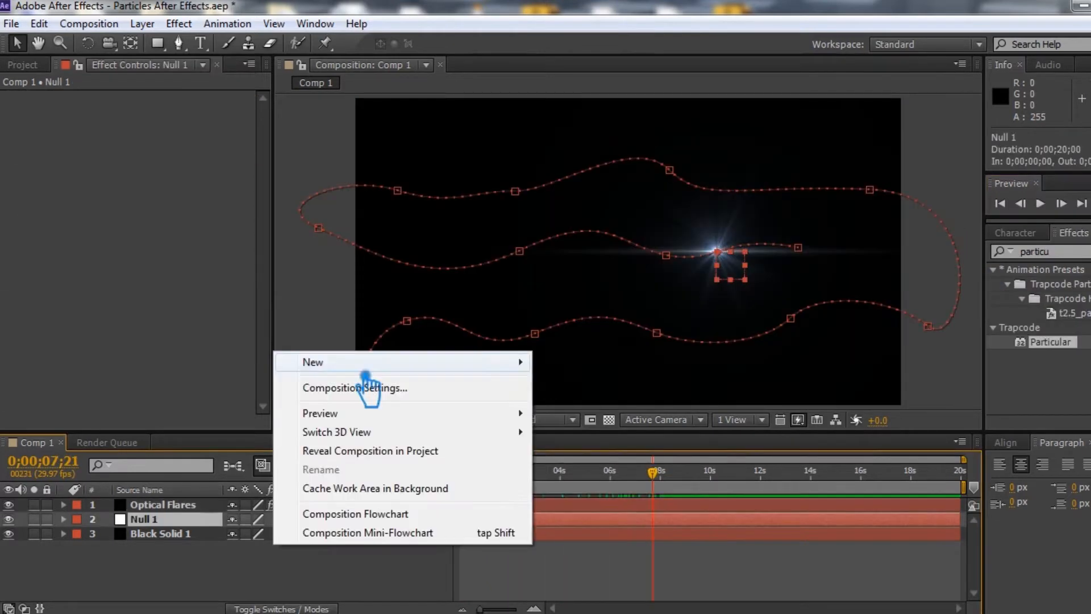
Step: Create a black 1920 x 1080 px solid layer named particle
mouse_move(368, 364)
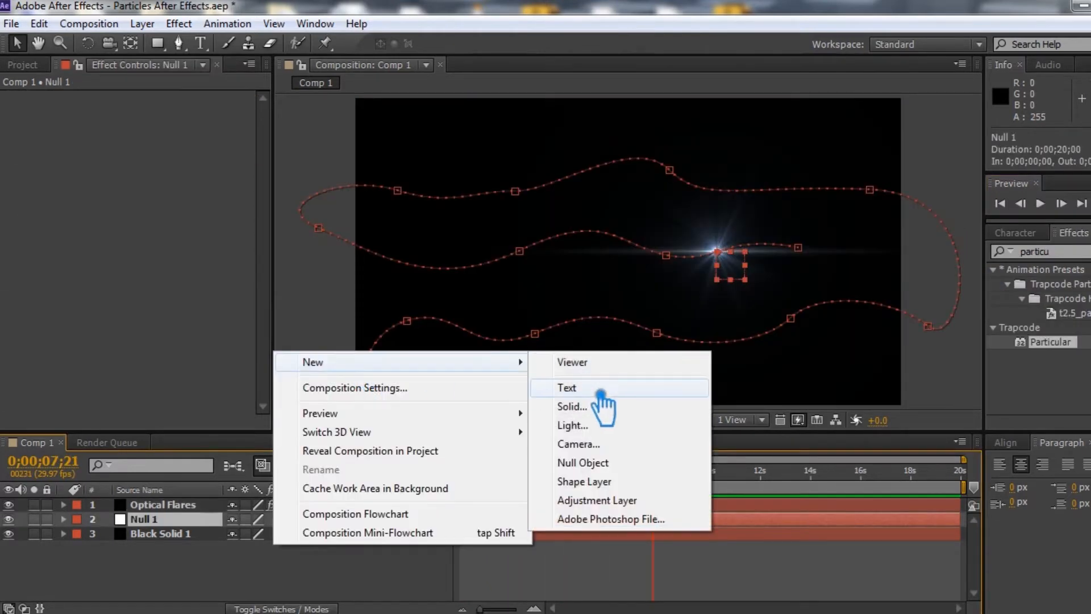
click(602, 409)
text(particle)
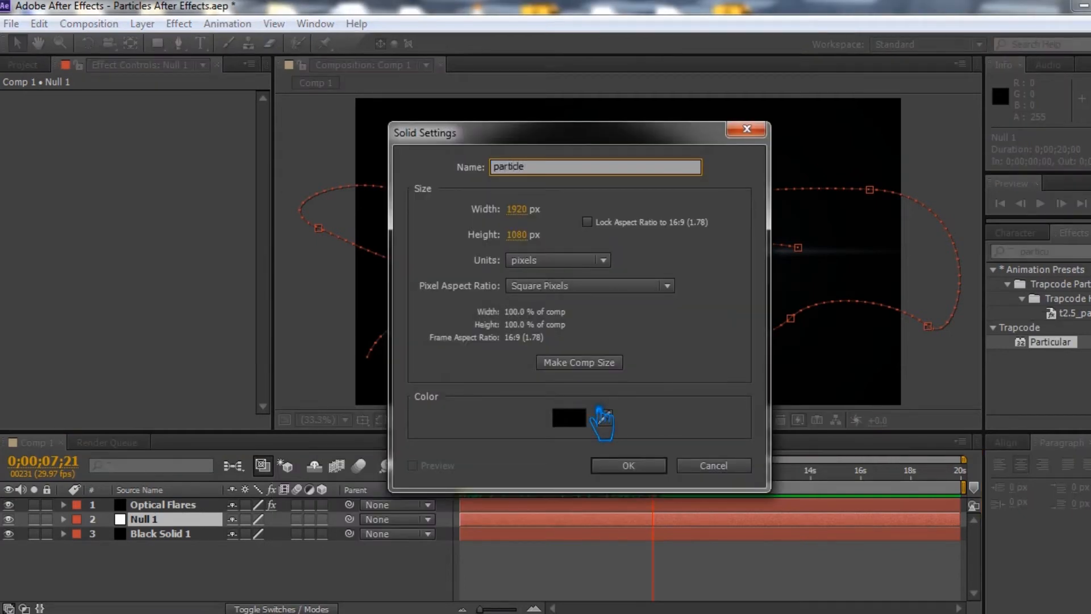
click(653, 466)
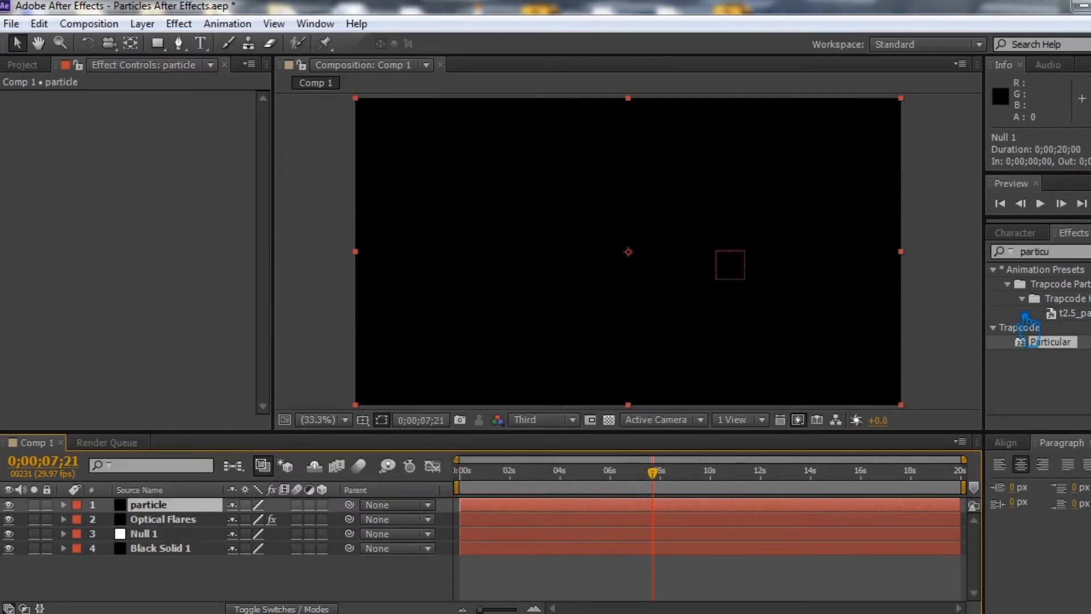
Step: Find the Trapcode Particular effect and apply it to the particle layer
drag(1074, 341, 1048, 256)
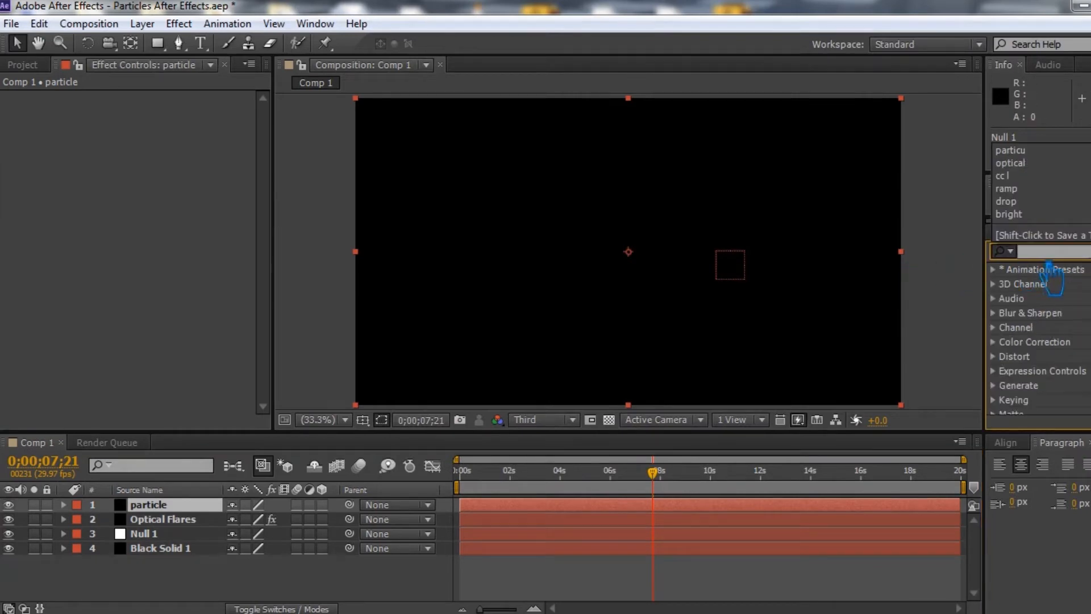
text(part)
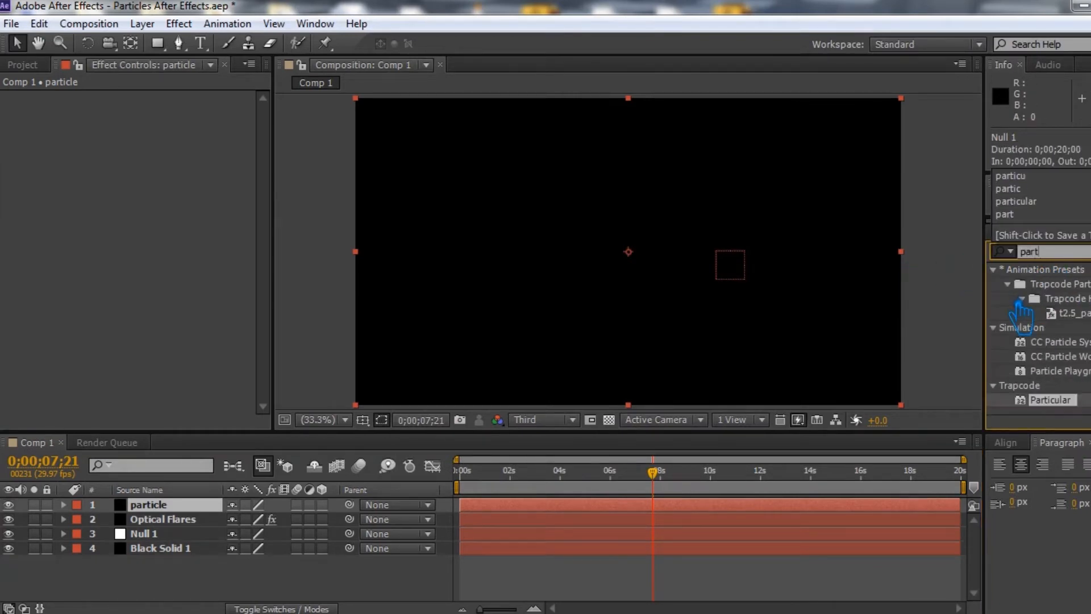
text(icu)
drag(1049, 342, 188, 511)
click(179, 23)
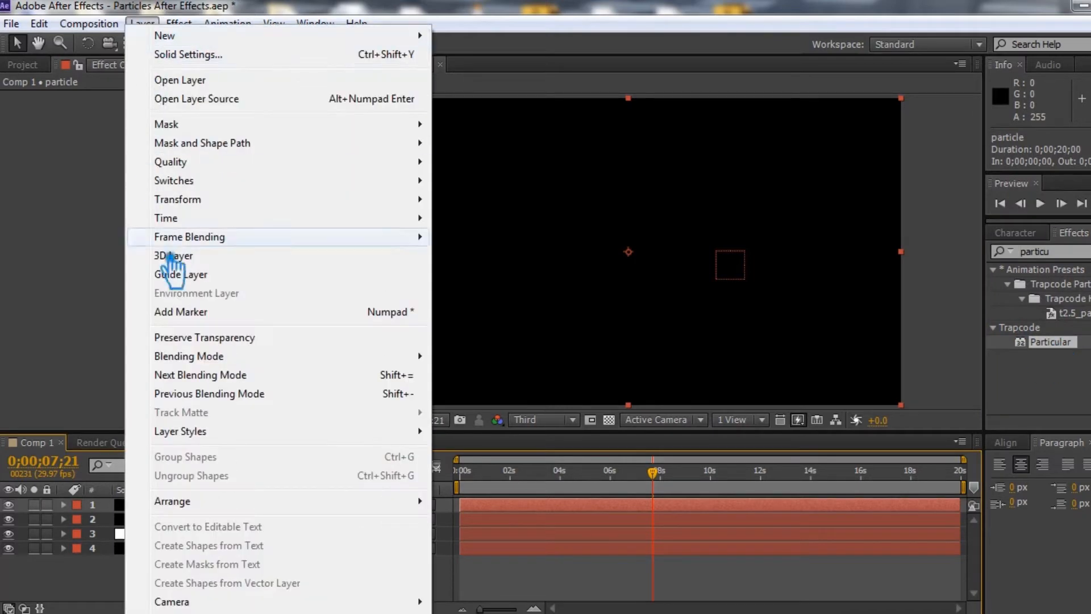
mouse_move(292, 482)
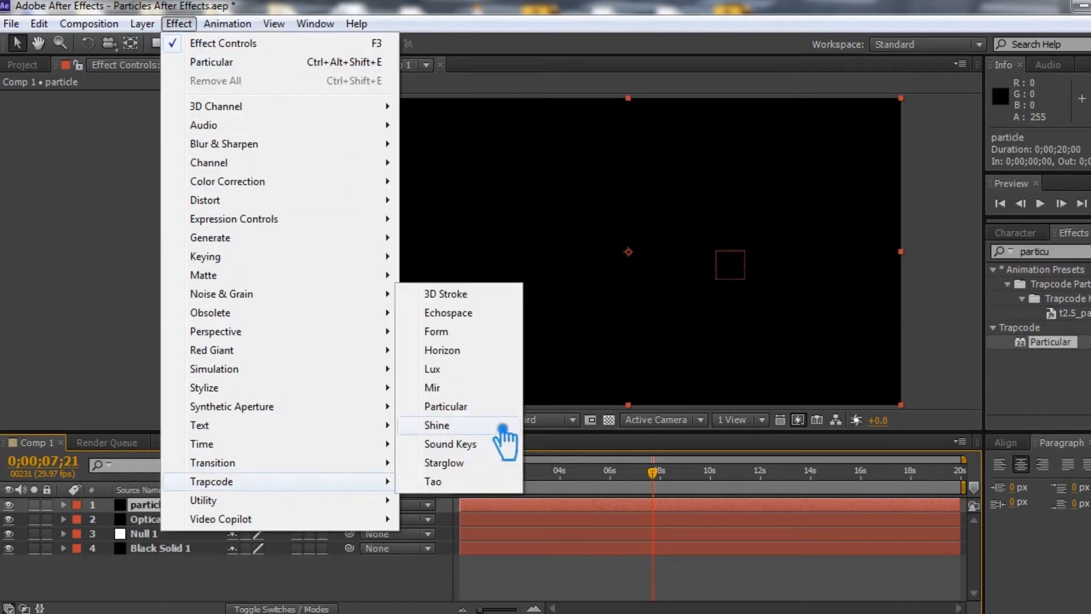
click(465, 412)
click(452, 407)
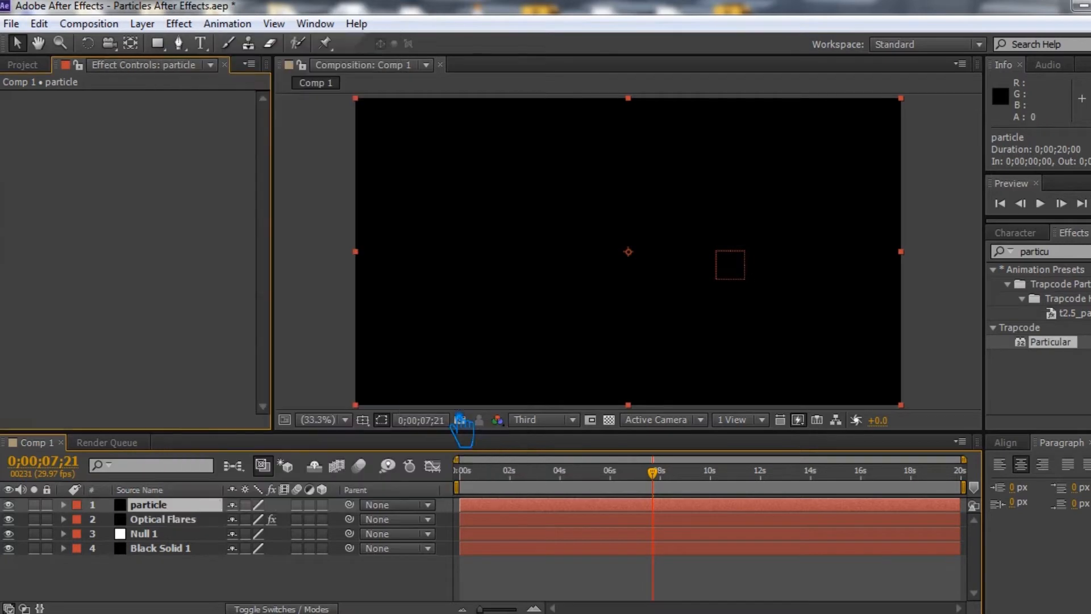
Step: Copy all the Position keyframes of the Null 1 layer again
click(142, 533)
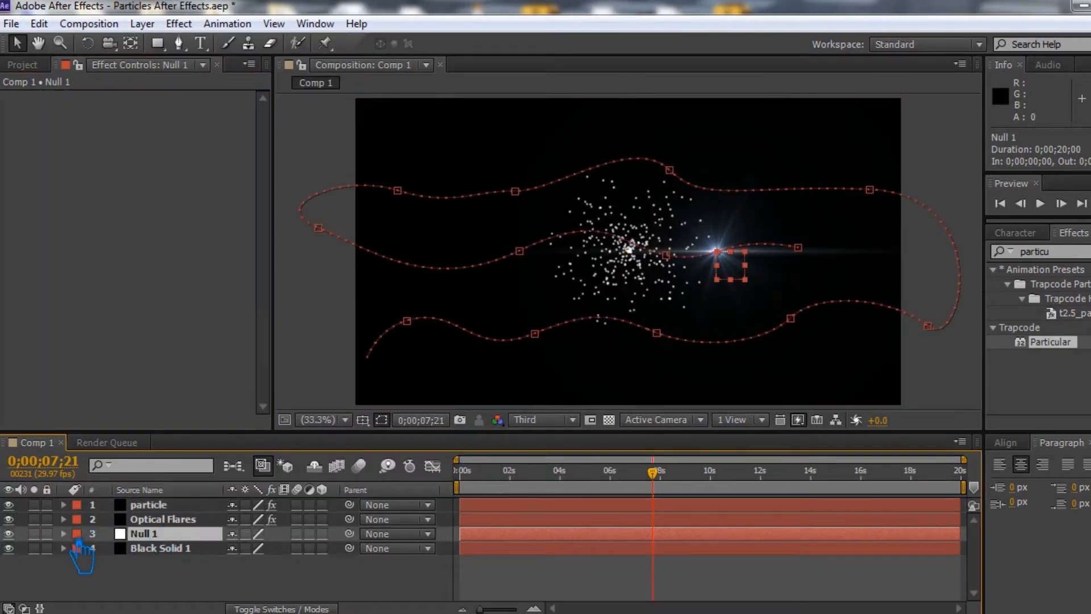
click(64, 534)
click(170, 550)
click(38, 23)
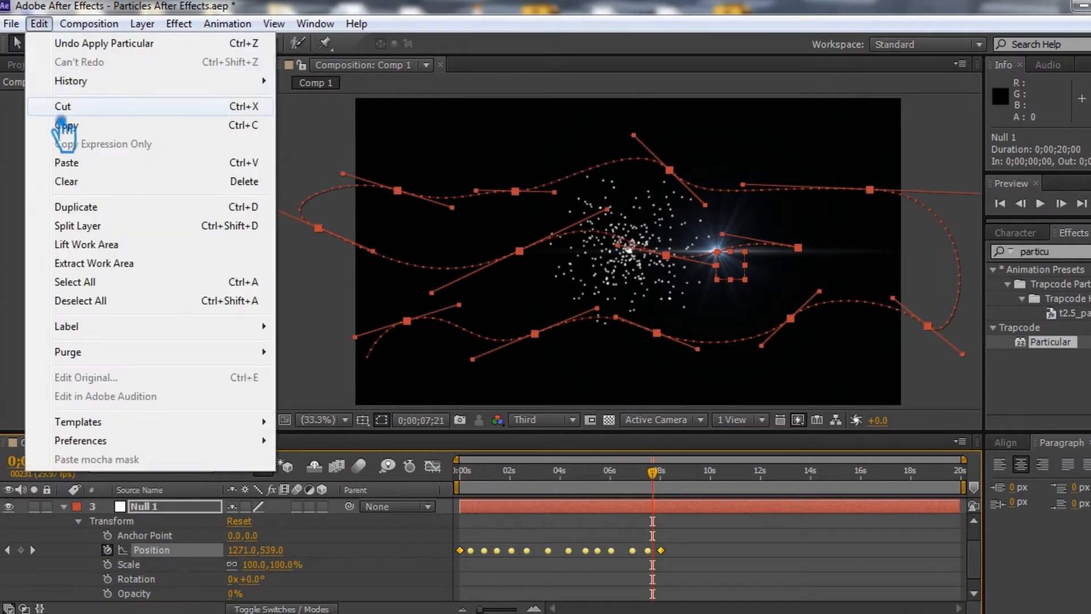
click(102, 126)
scroll(325, 550, up, 2)
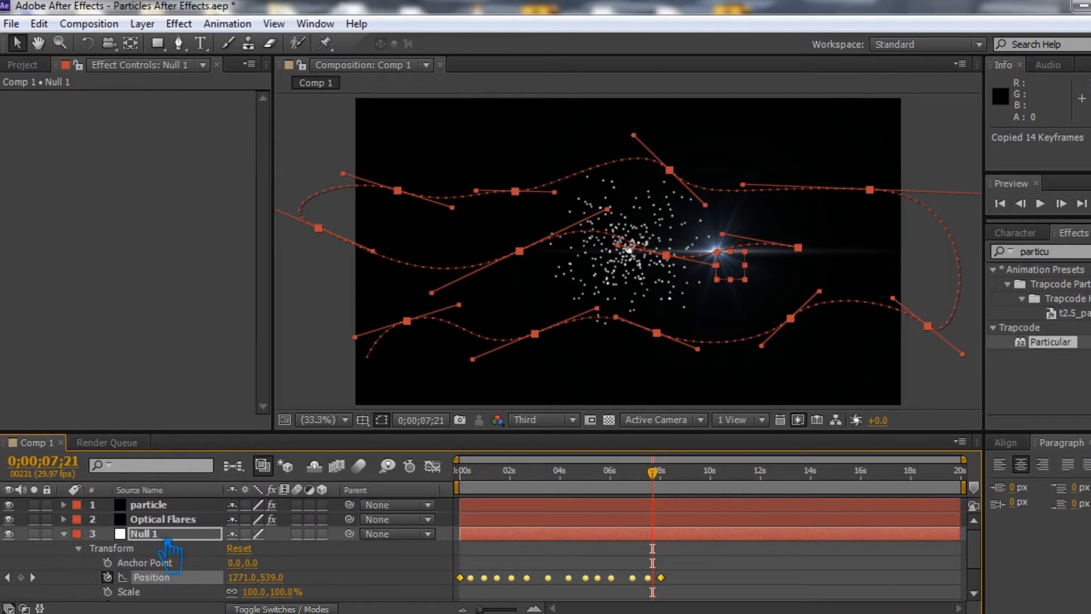
Step: Paste the copied keyframes into the Position XY property of the particle layer's Particular emitter, starting at time 0;00;00;00
click(142, 504)
click(64, 505)
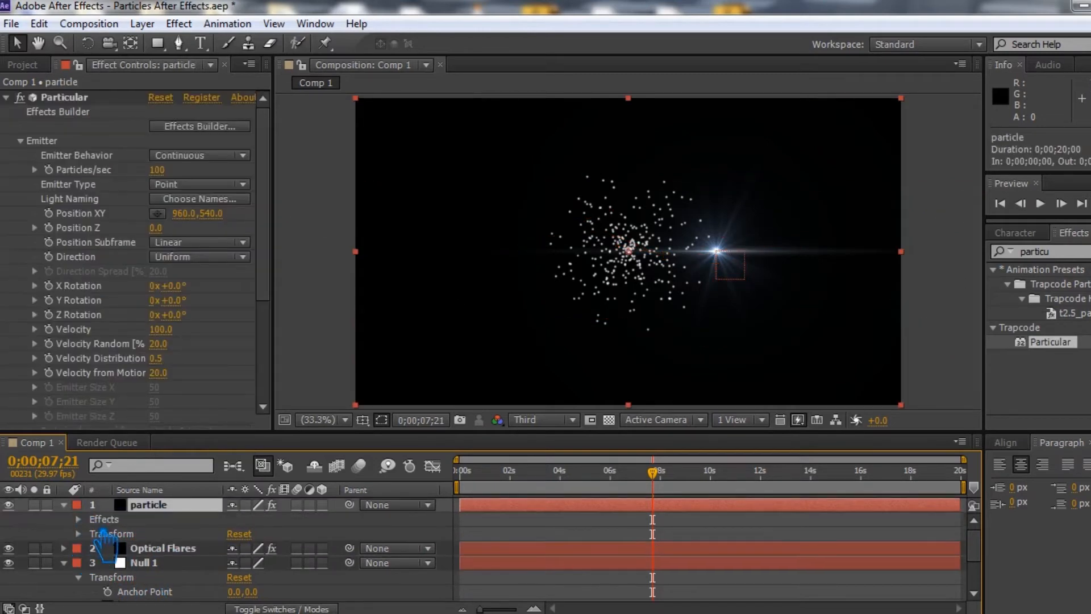
click(78, 519)
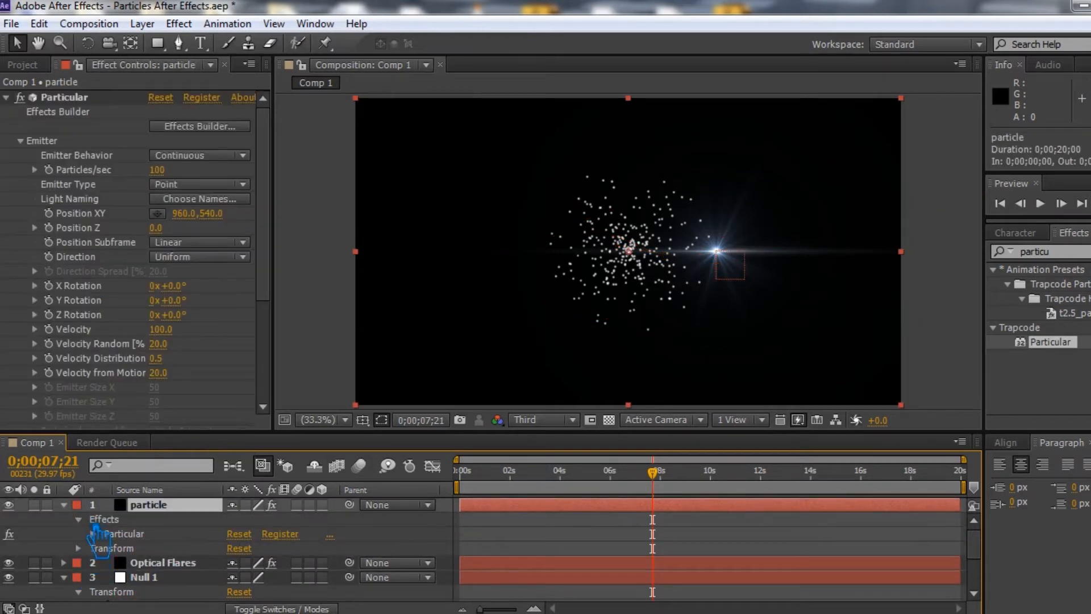
click(92, 534)
click(107, 548)
scroll(170, 565, down, 3)
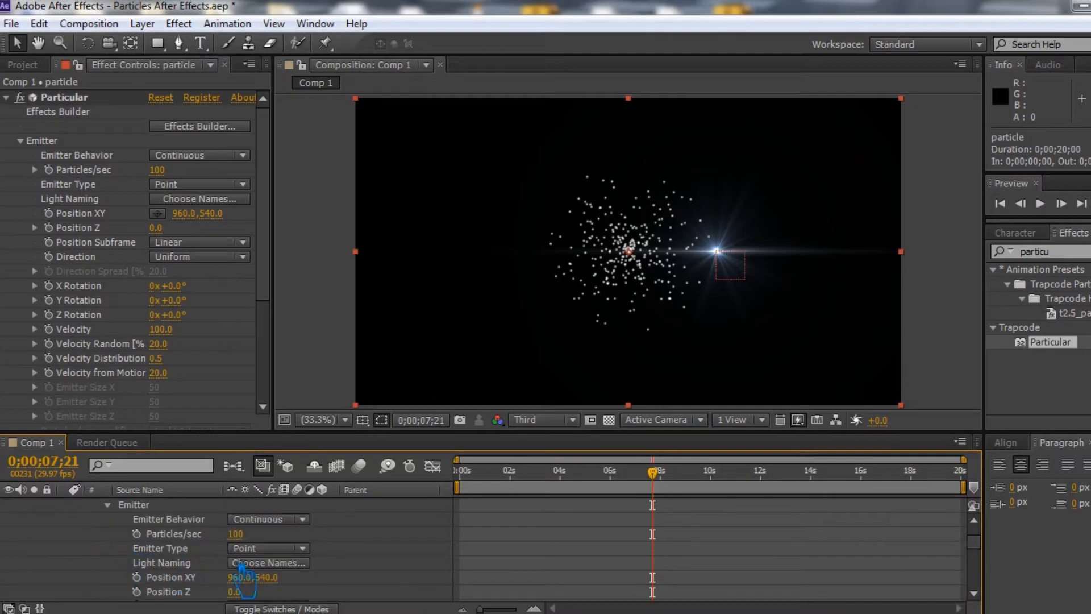
click(137, 577)
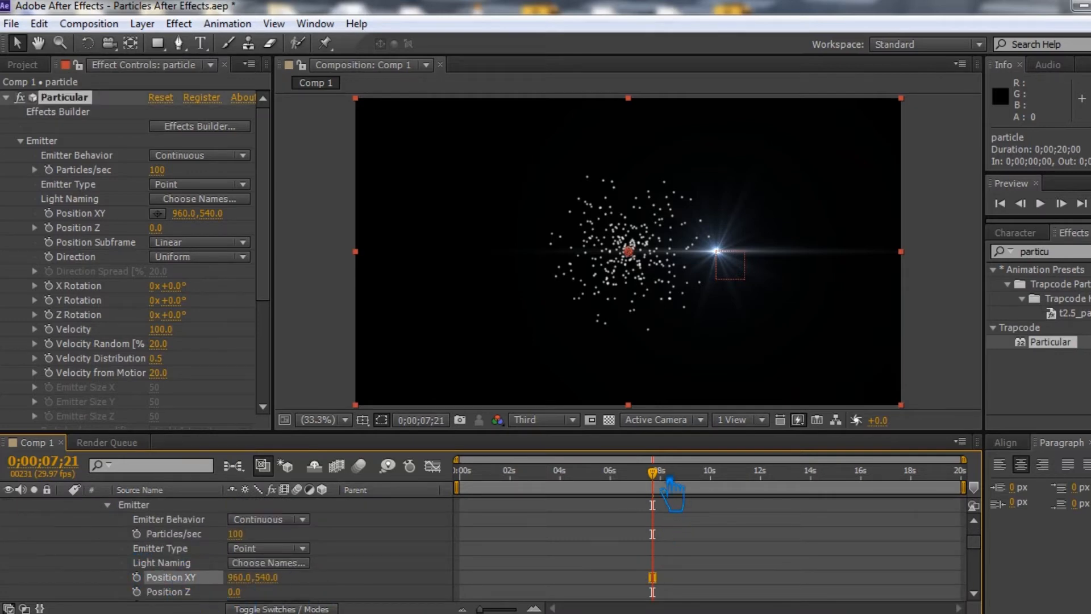
drag(672, 488, 451, 499)
key(ctrl+v)
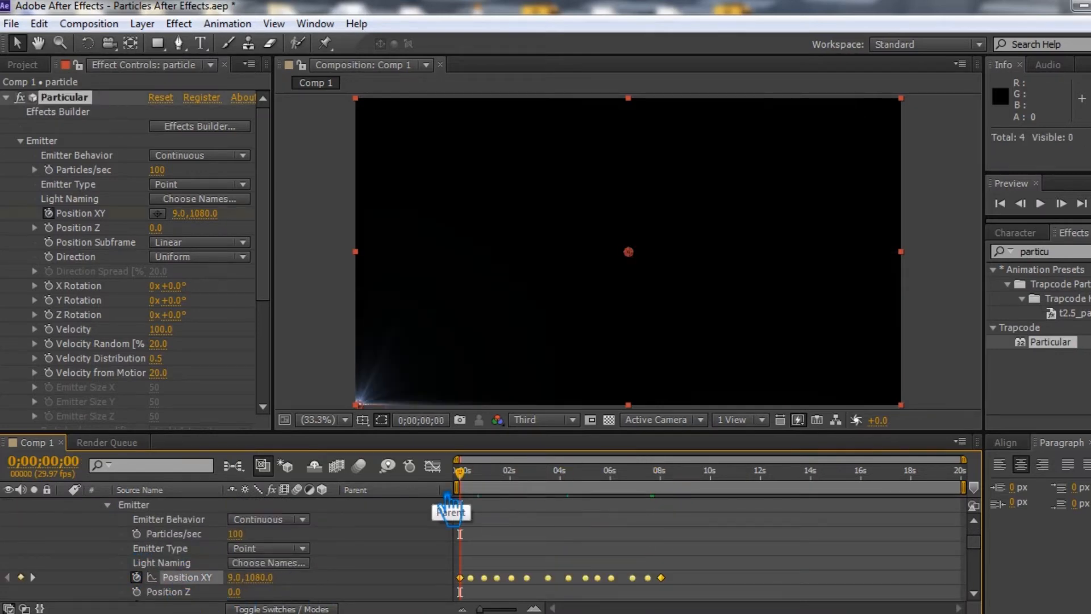
Step: Save the project and preview the particles trailing along the path, stopping playback after viewing
key(ctrl+s)
click(1041, 203)
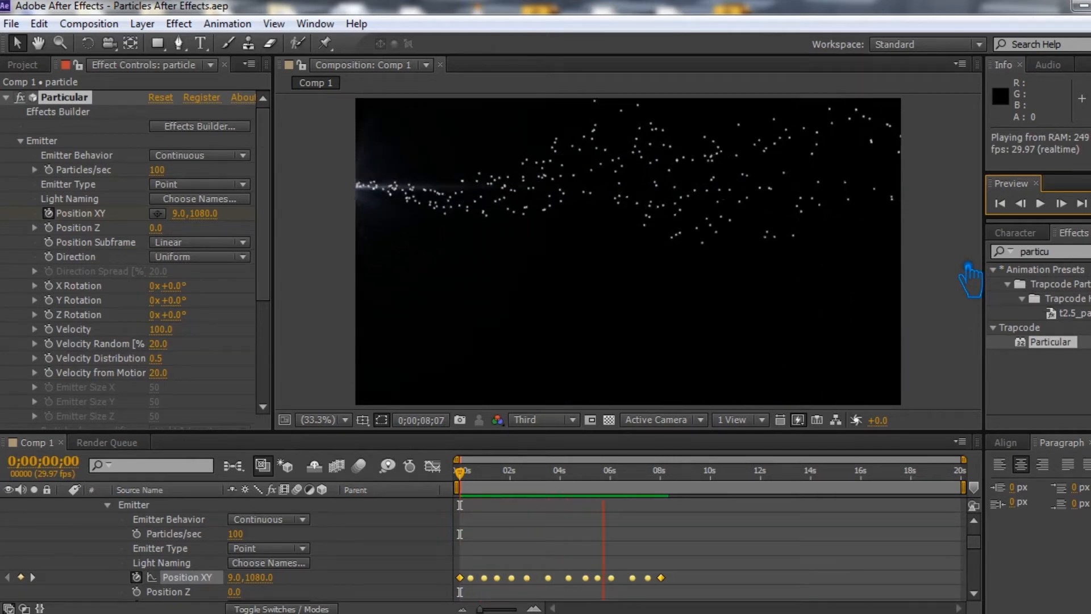
key(space)
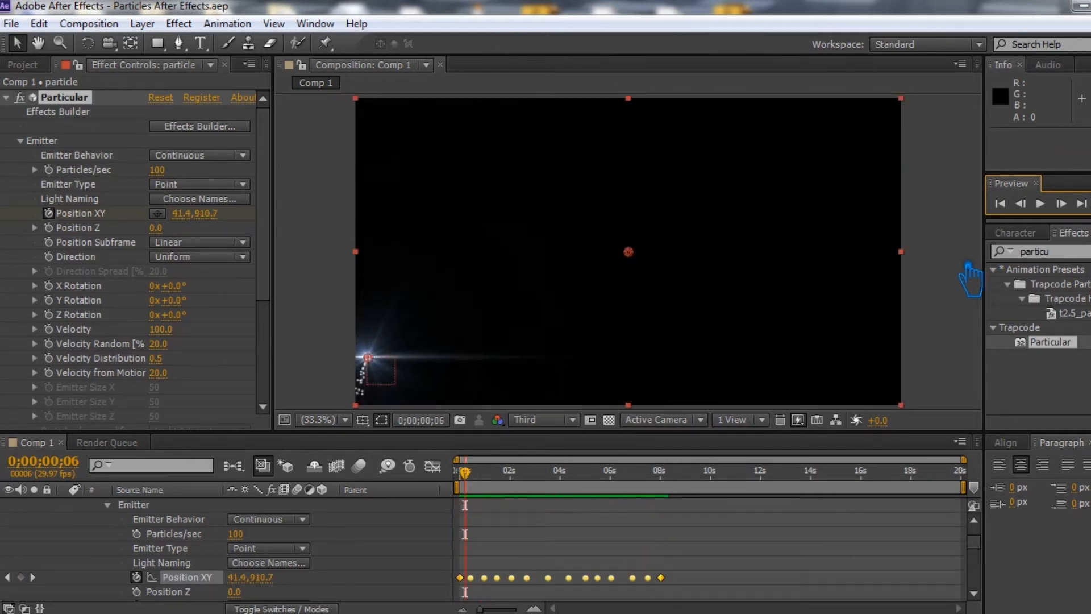
Step: Set the colour in Particular's Particle settings to light orange E5B69C and copy its hex code
scroll(232, 341, down, 6)
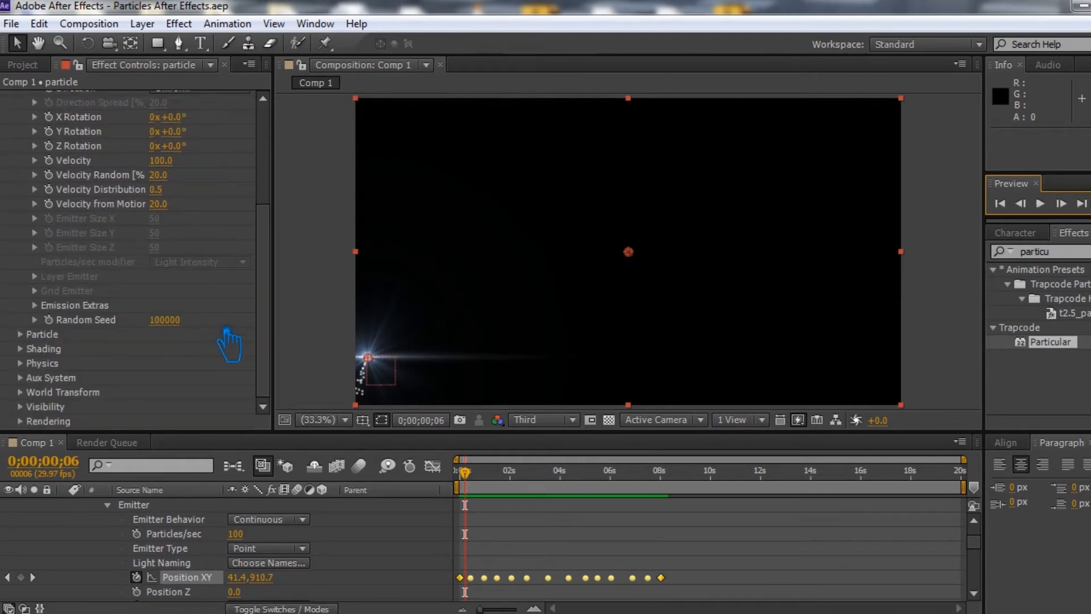
click(42, 335)
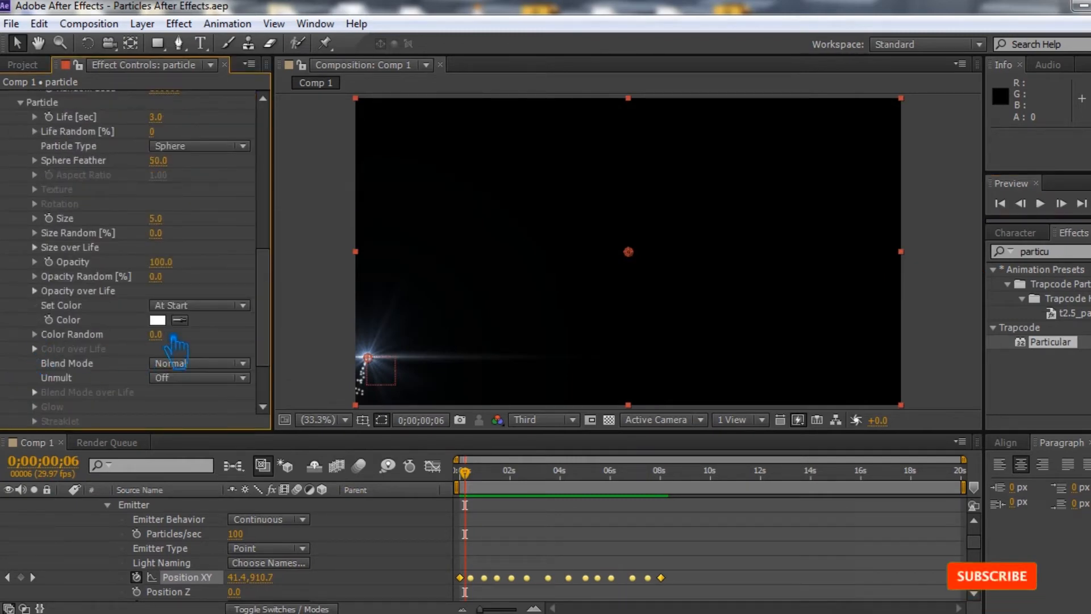
click(157, 320)
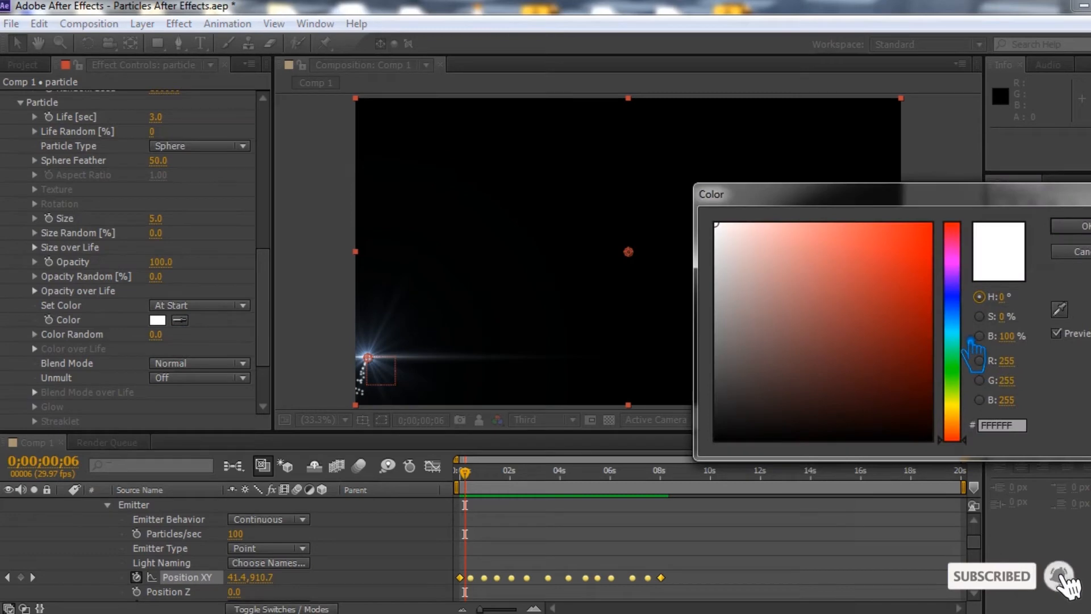
click(960, 407)
click(971, 425)
drag(818, 319, 799, 253)
click(992, 425)
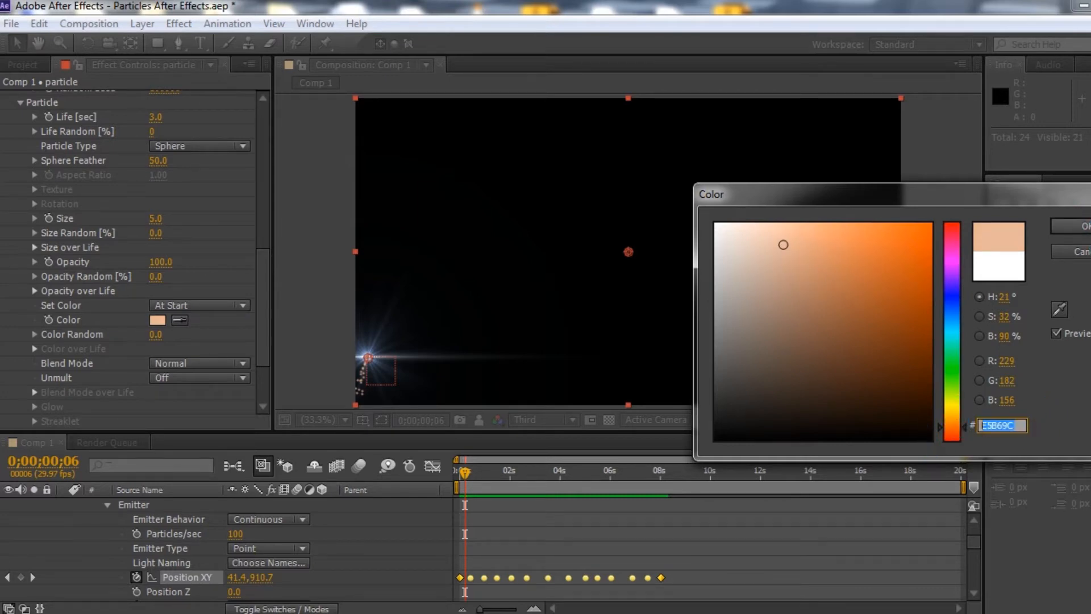
key(Return)
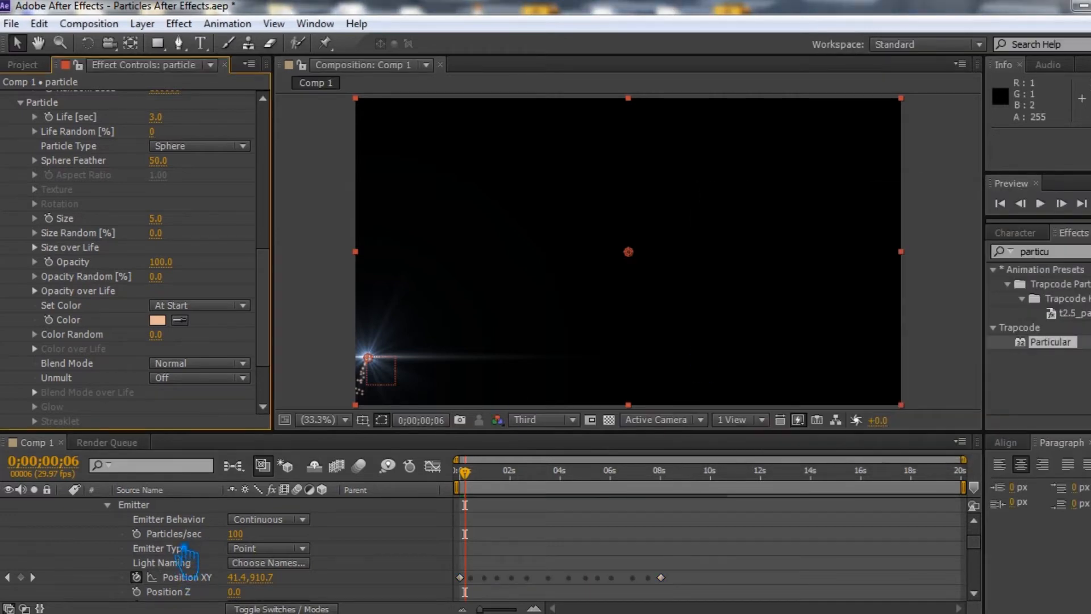
Step: Collapse the particle layer and set the Optical Flares effect's Color to the copied light orange hex code
scroll(170, 554, up, 2)
click(111, 538)
click(63, 505)
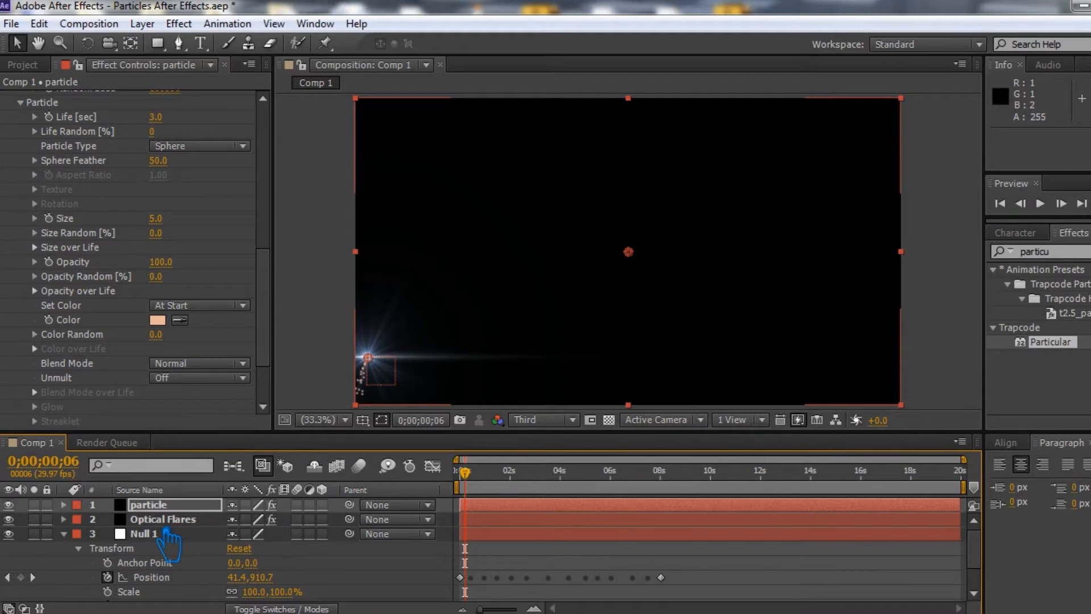
click(165, 519)
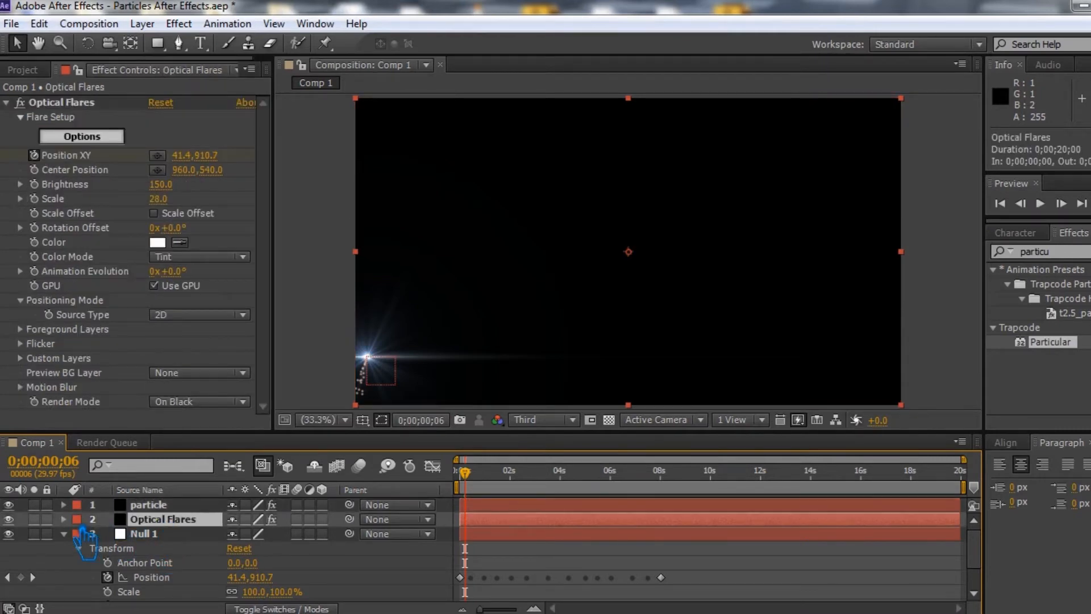
click(64, 519)
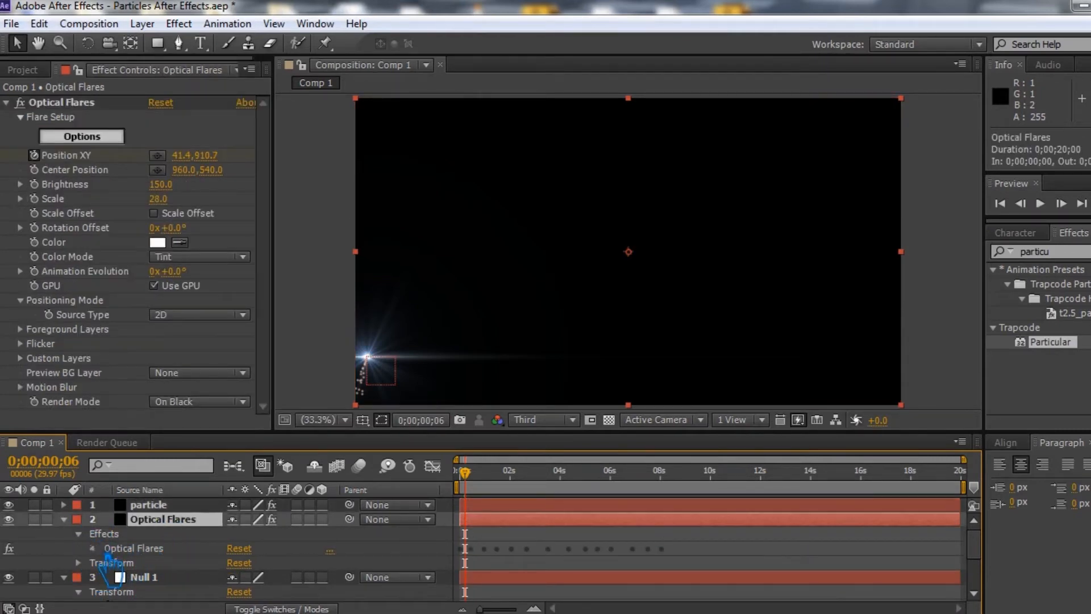
click(93, 548)
scroll(245, 568, down, 3)
click(236, 562)
click(1001, 425)
key(ctrl+v)
key(Return)
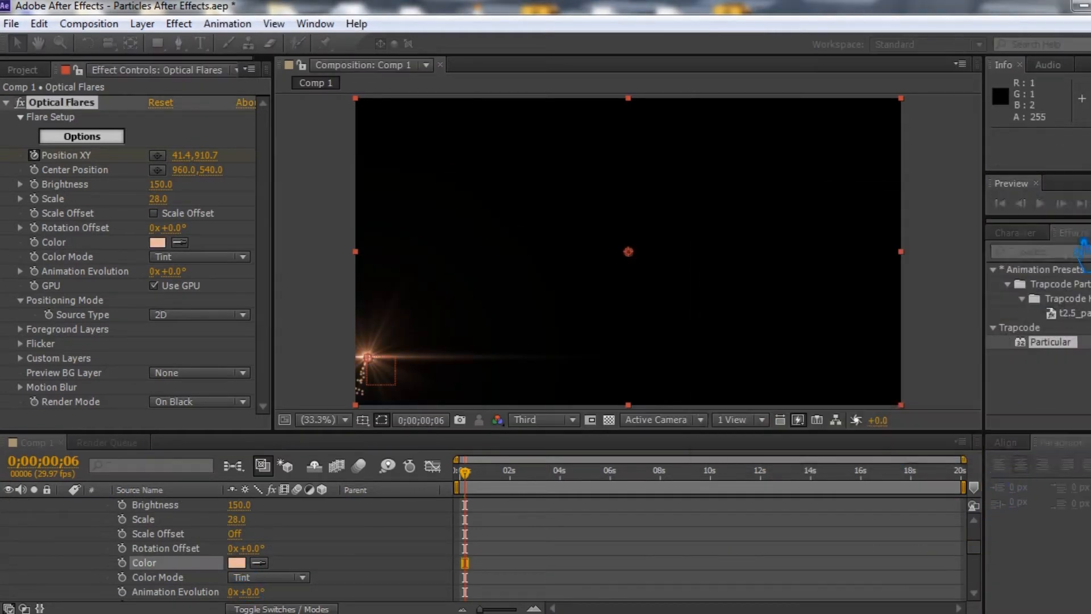
click(954, 314)
Step: Save the project and collapse the properties of the Optical Flares and Null 1 layers
key(ctrl+s)
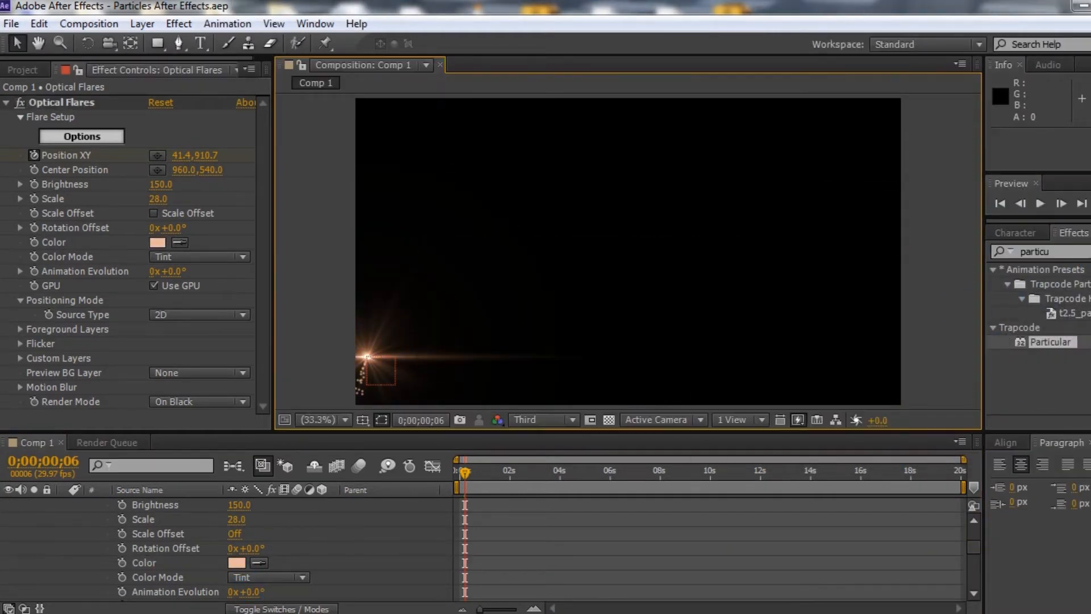
scroll(192, 562, up, 5)
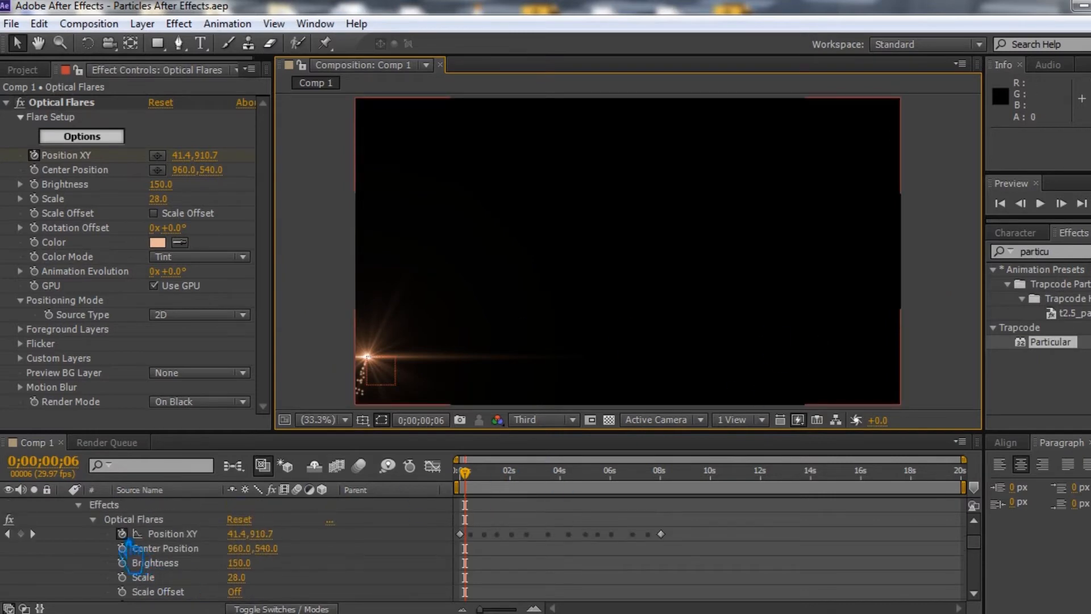
click(64, 519)
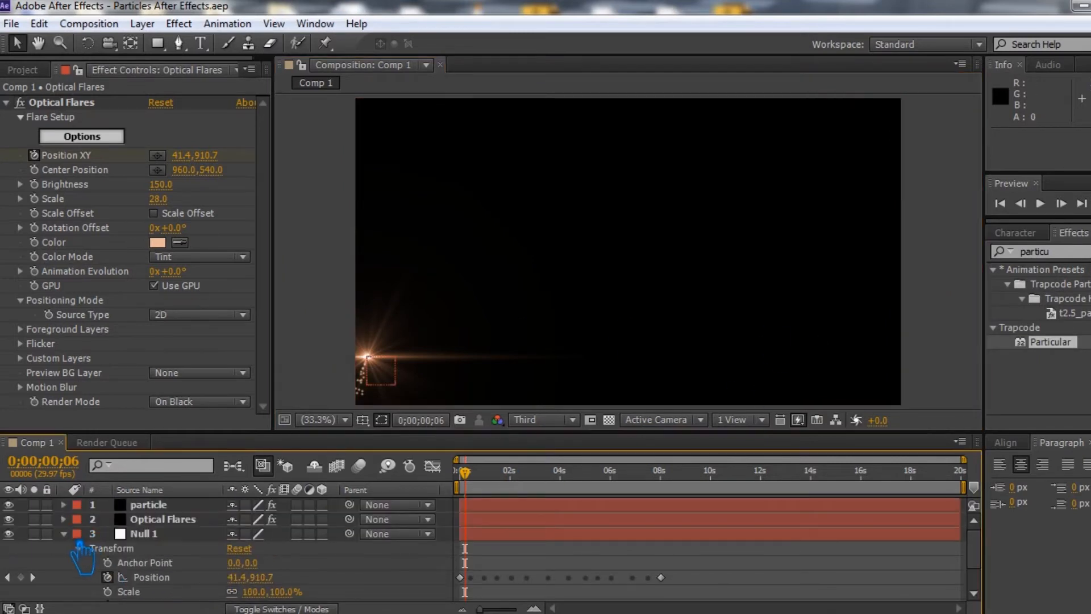
click(63, 533)
Step: Move to time 0;00;01;23 and set the Particular emitter's Particles/sec to 500 on the particle layer
drag(484, 492, 504, 511)
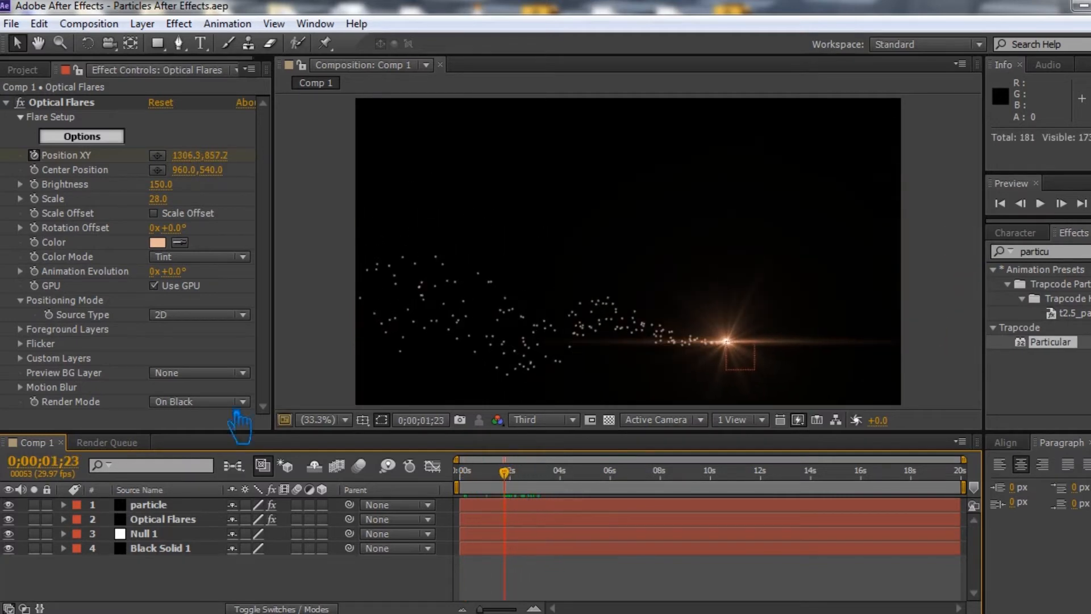
click(145, 505)
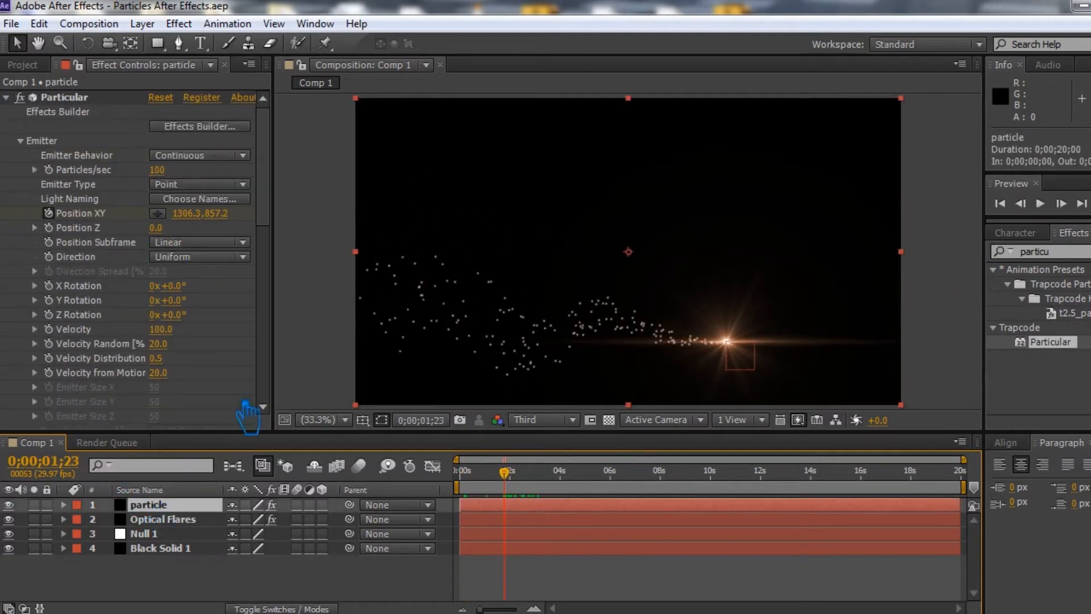
drag(179, 187, 209, 187)
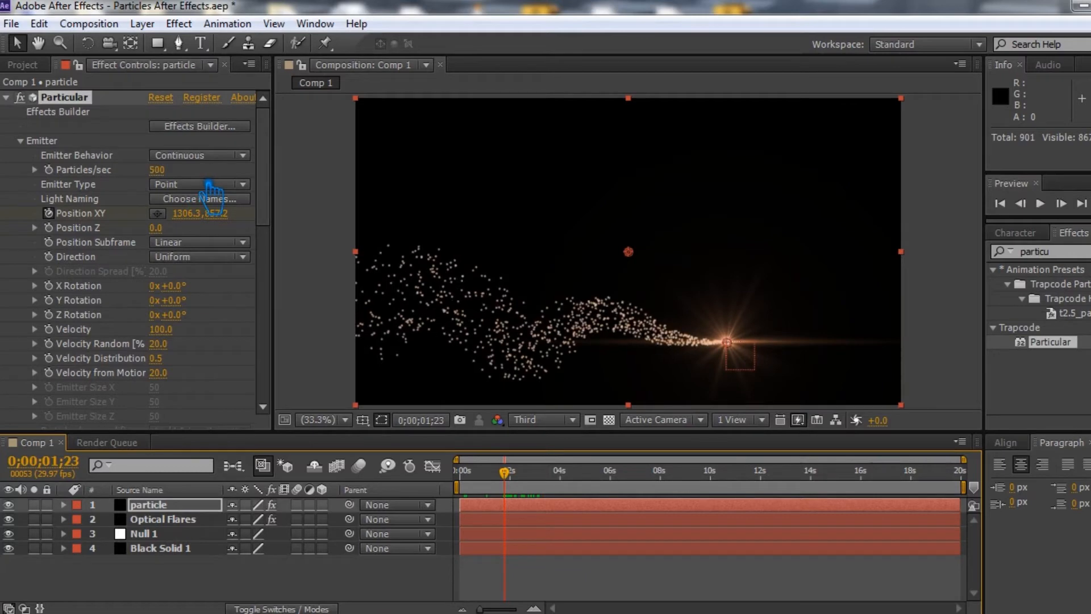
drag(208, 183, 214, 183)
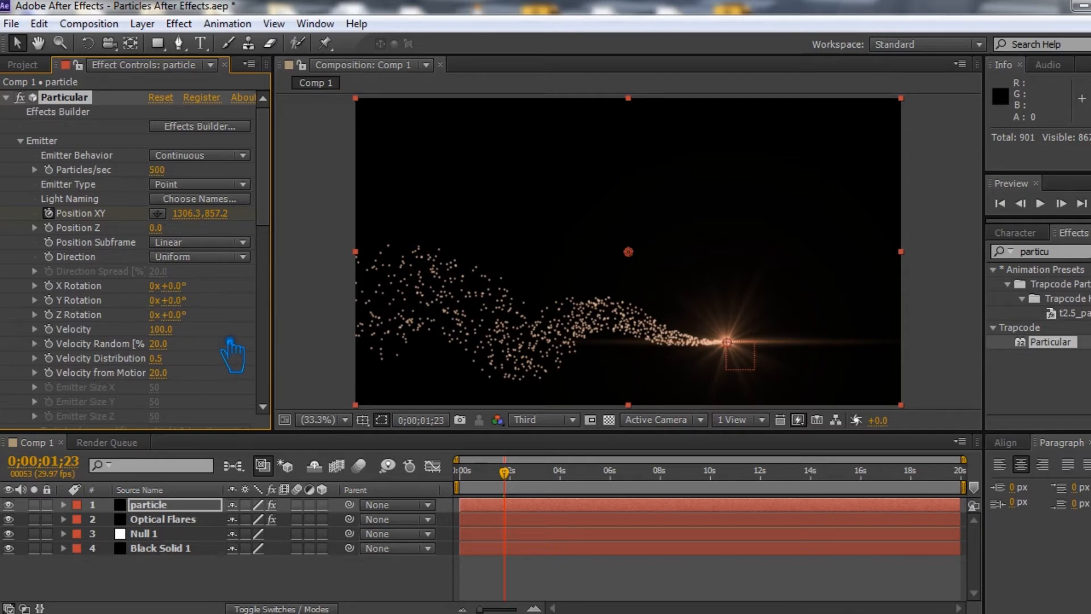
scroll(233, 355, down, 1)
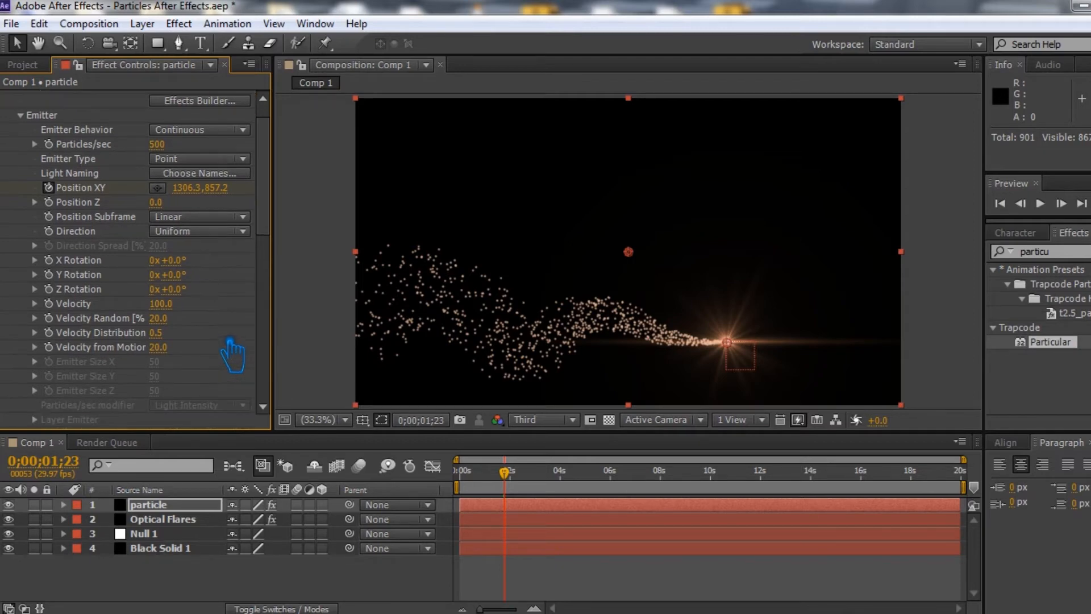
Step: Try Size values of 10 and 7 in Particular's Particle settings
scroll(236, 358, down, 3)
scroll(159, 375, down, 5)
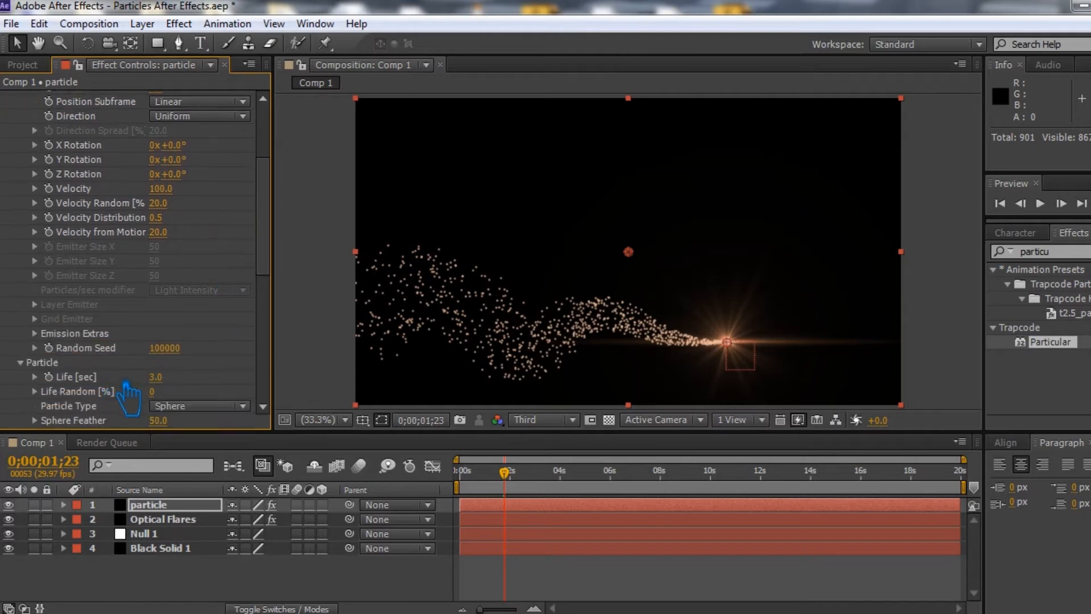
scroll(203, 376, down, 1)
click(157, 351)
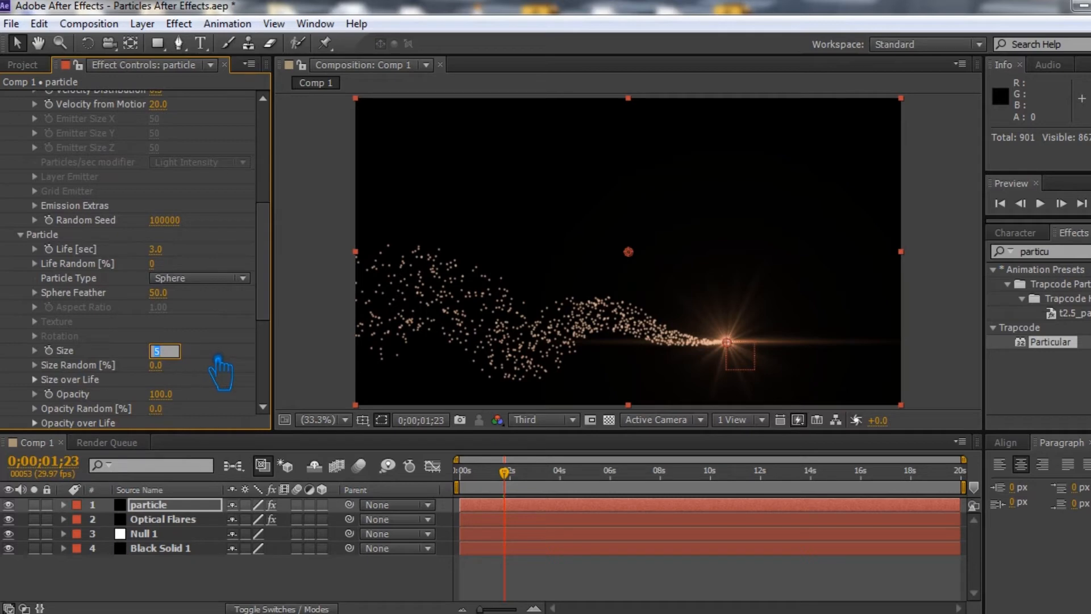
text(10)
key(Return)
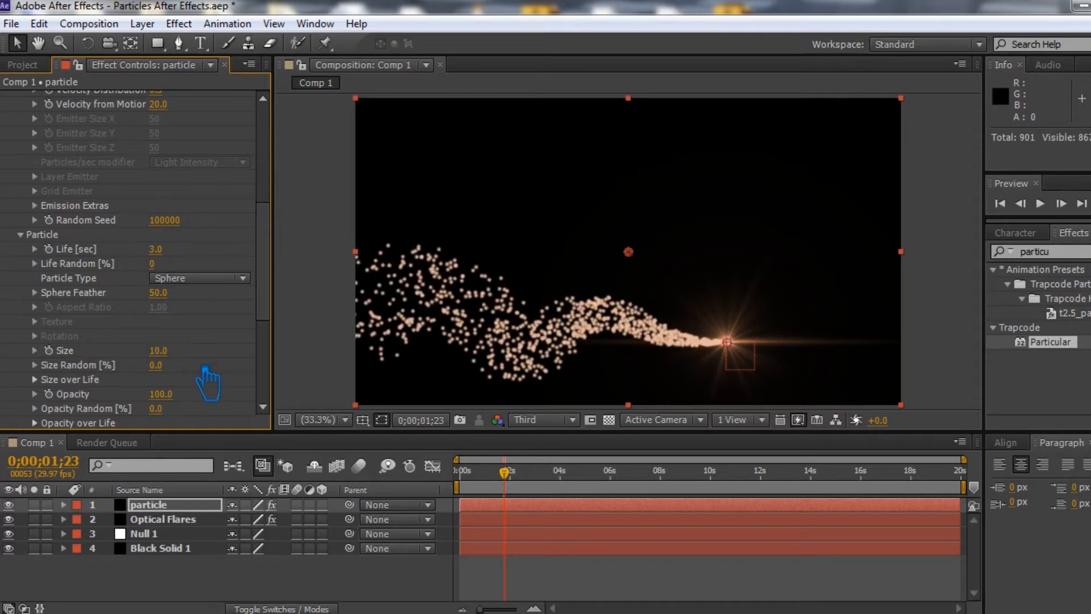
click(174, 356)
text(8)
key(Return)
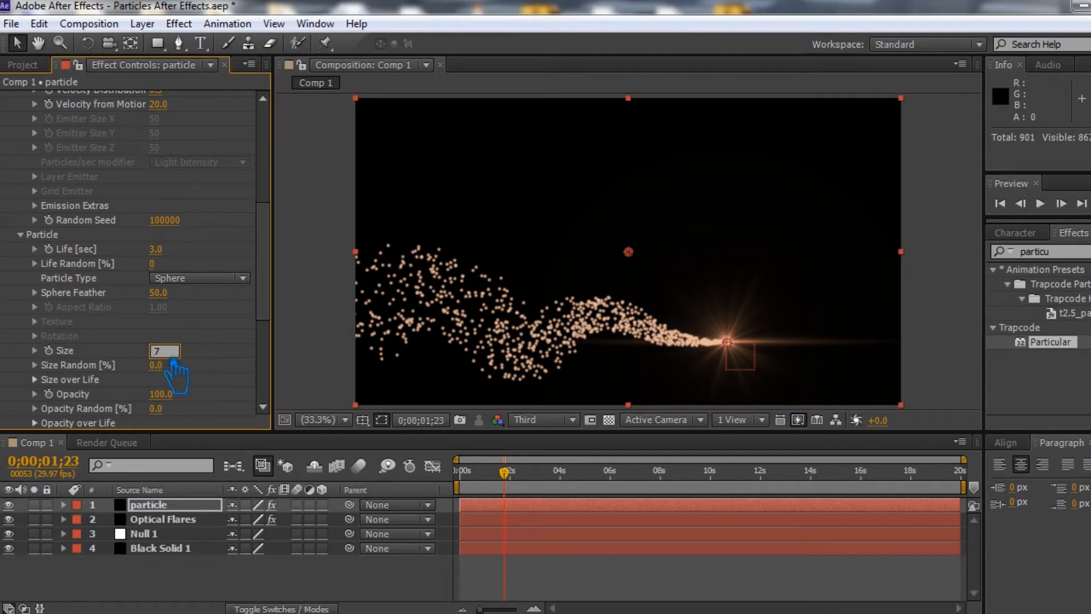
key(Return)
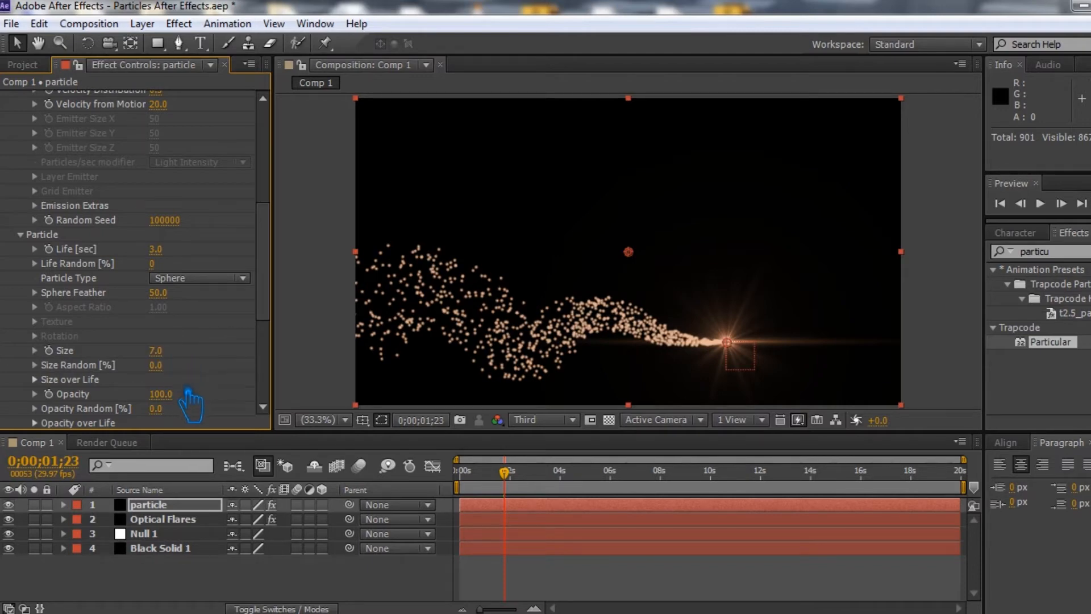
Step: Set Particular's particle Size Random to 100% and the particle Size to 6
drag(167, 376, 282, 381)
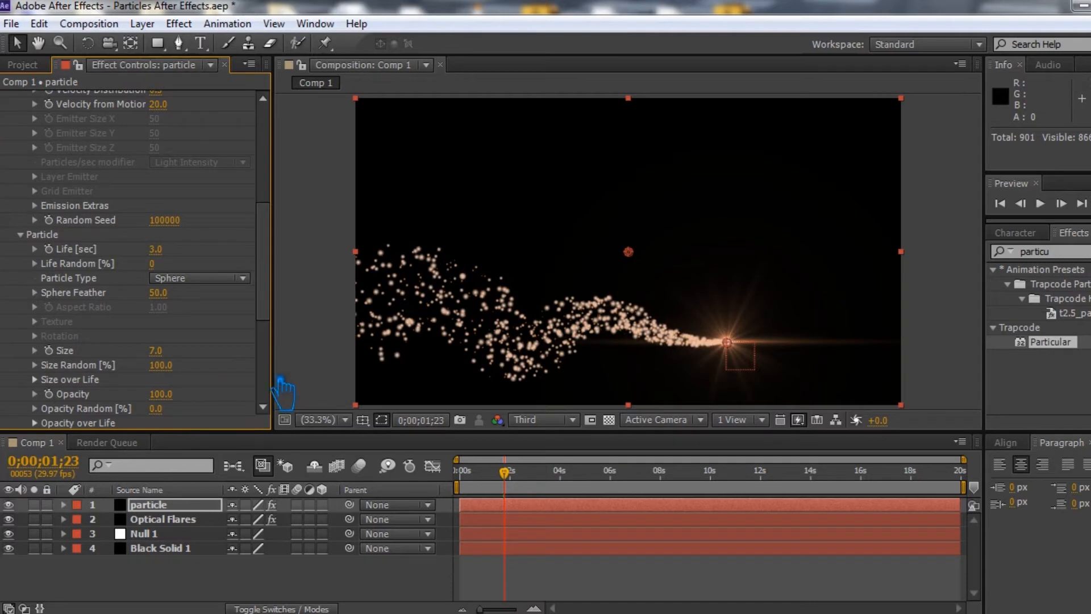
click(170, 353)
key(Return)
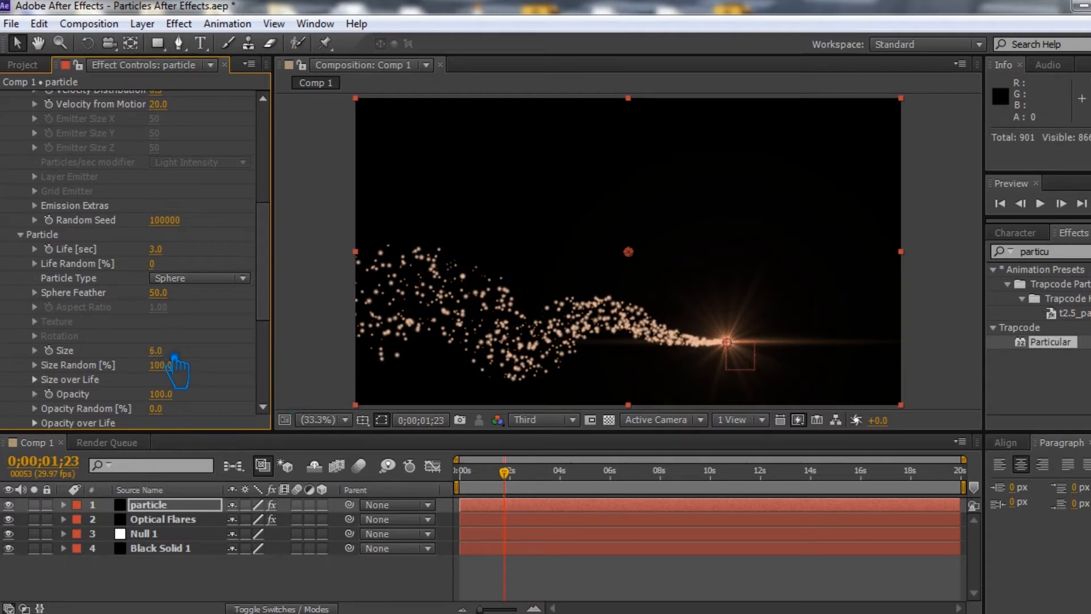
scroll(218, 375, down, 5)
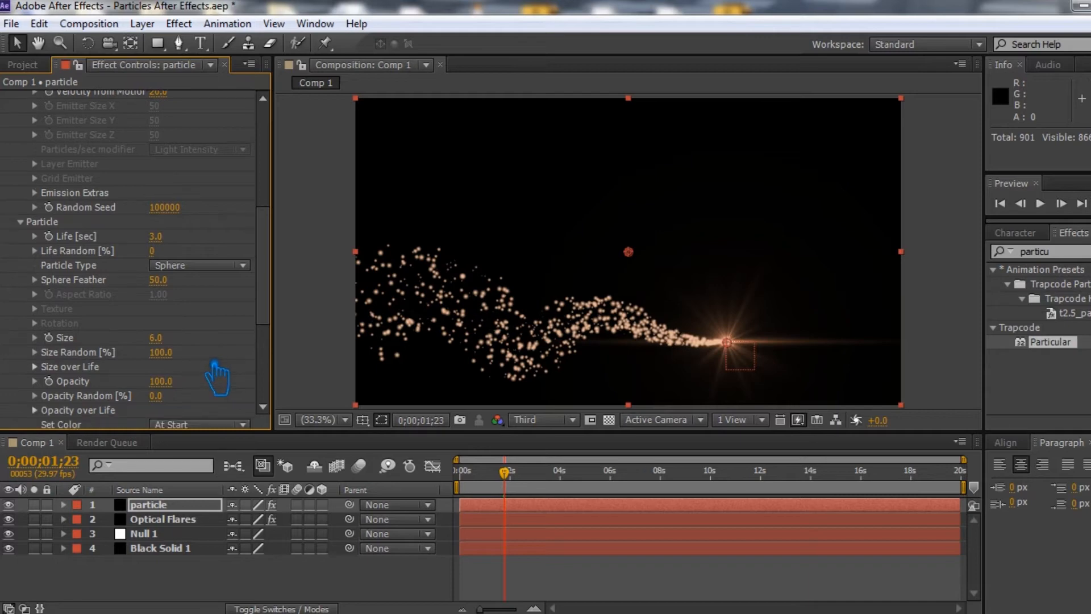
Step: Save the project and preview the particle trail animation
key(ctrl+s)
key(KP_0)
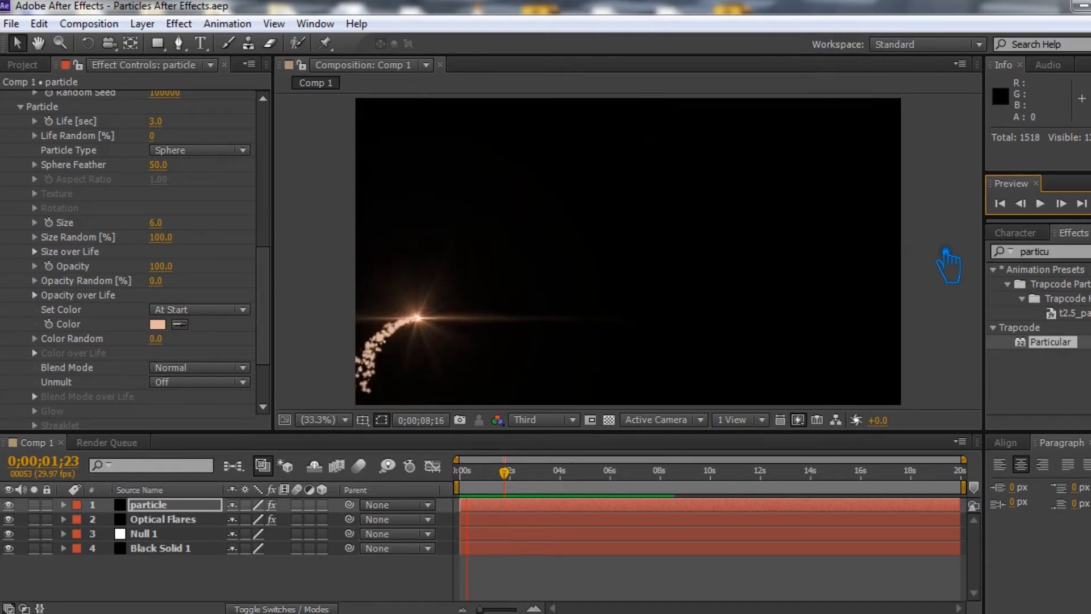
key(space)
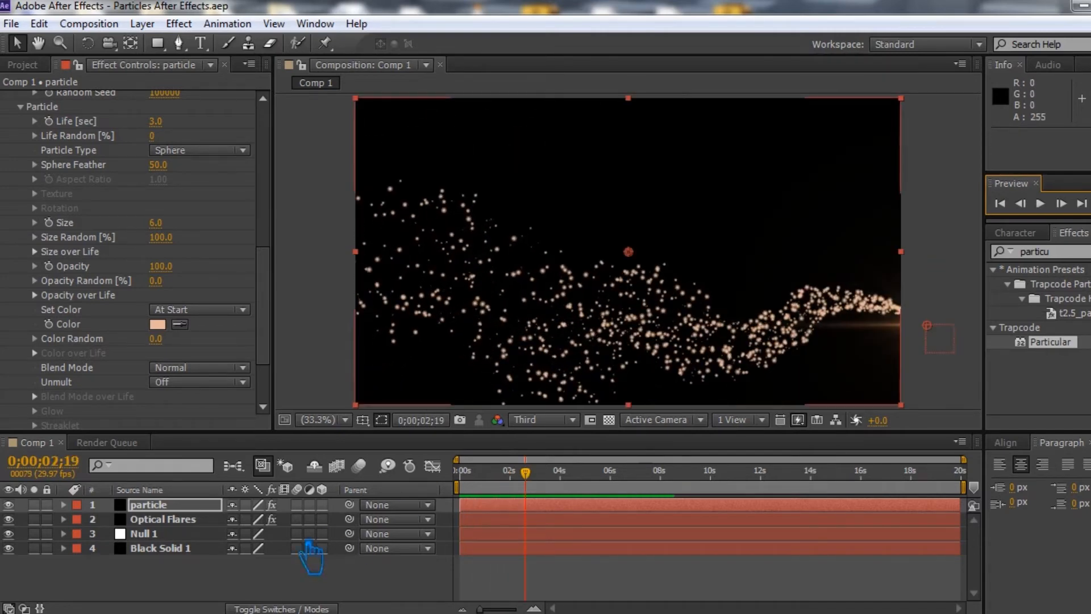
Step: Reveal Null 1's Transform properties and move its last Position keyframe to 0;00;08;00
click(296, 534)
drag(542, 480, 680, 491)
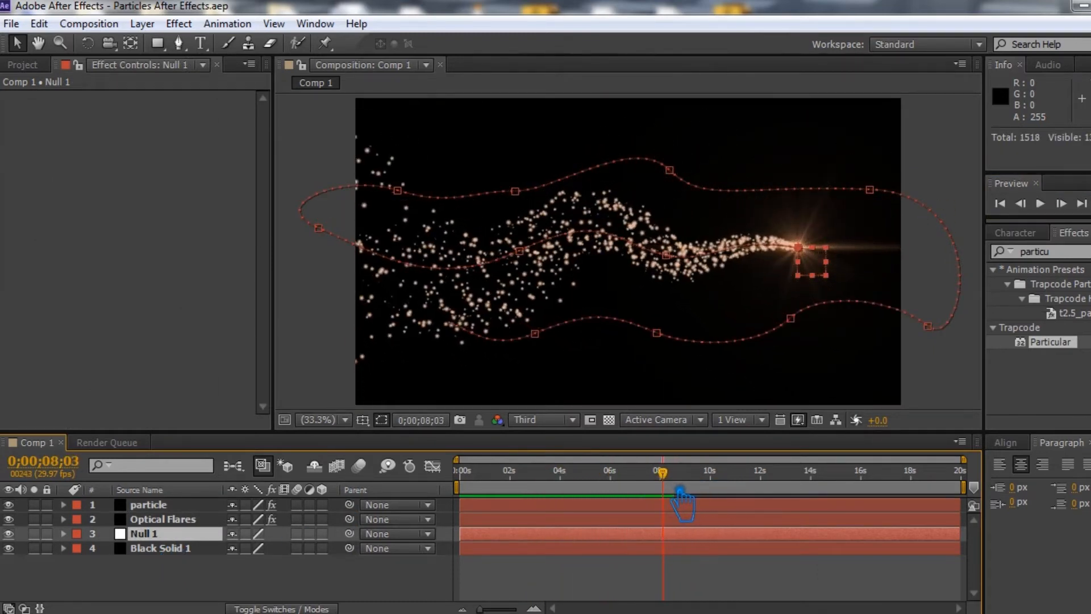
click(63, 533)
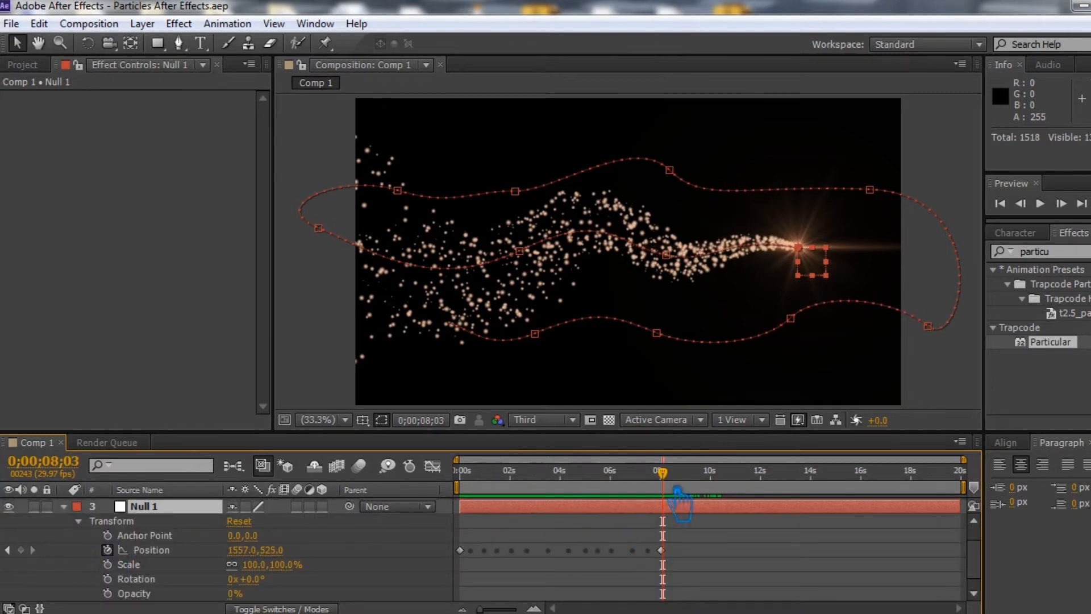
key(Page_Up)
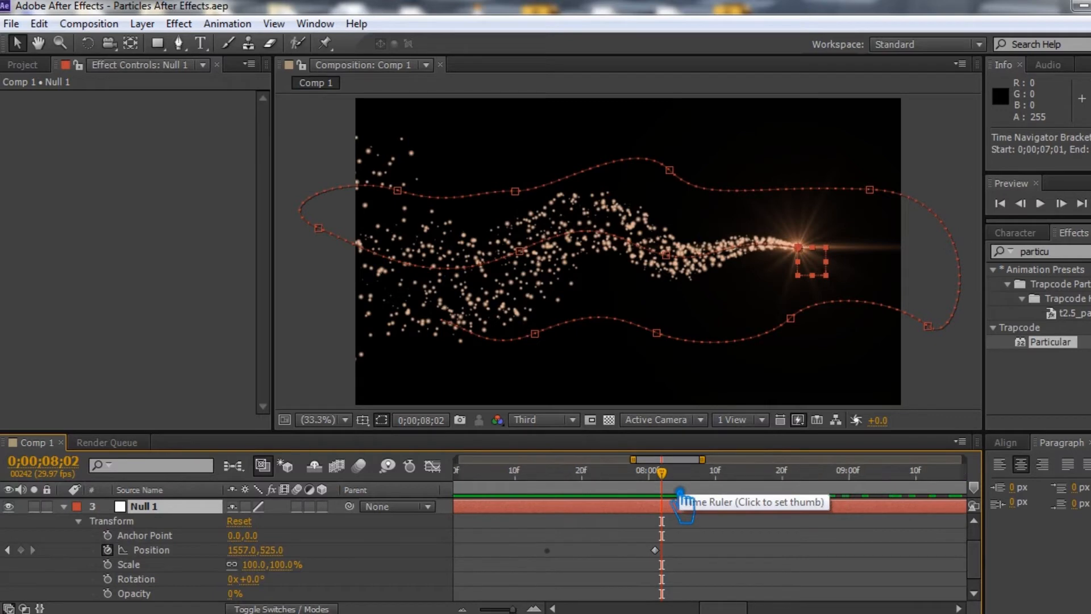
key(Page_Up)
key(semicolon)
key(alt+bracketleft)
drag(668, 494, 658, 568)
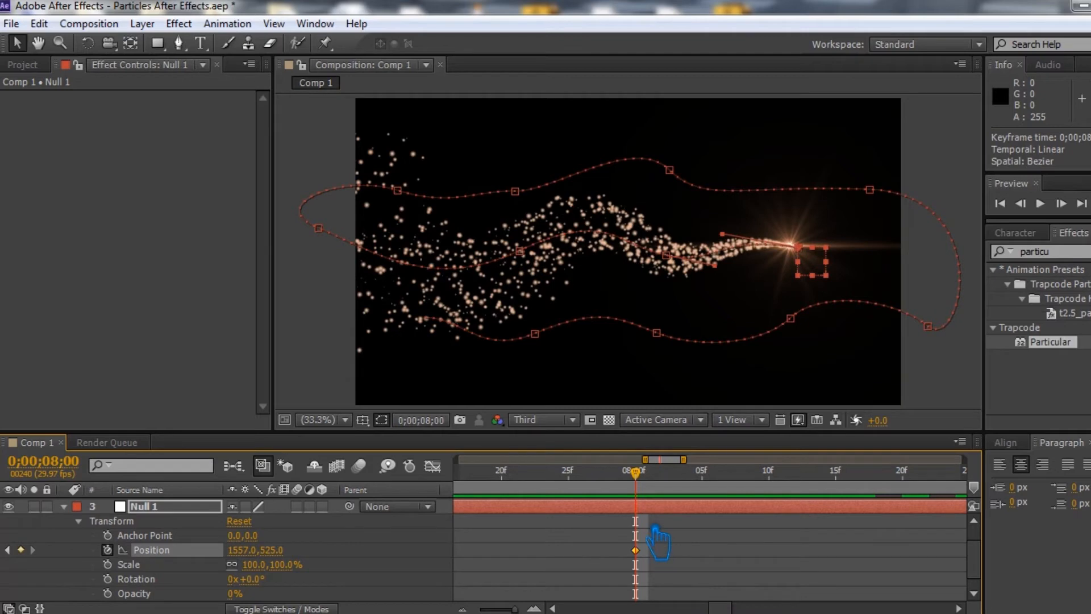
Step: Add a Position keyframe of 3354, 525 to Null 1 at 0;00;08;15
drag(636, 473, 822, 475)
key(Page_Down)
key(alt+bracketleft)
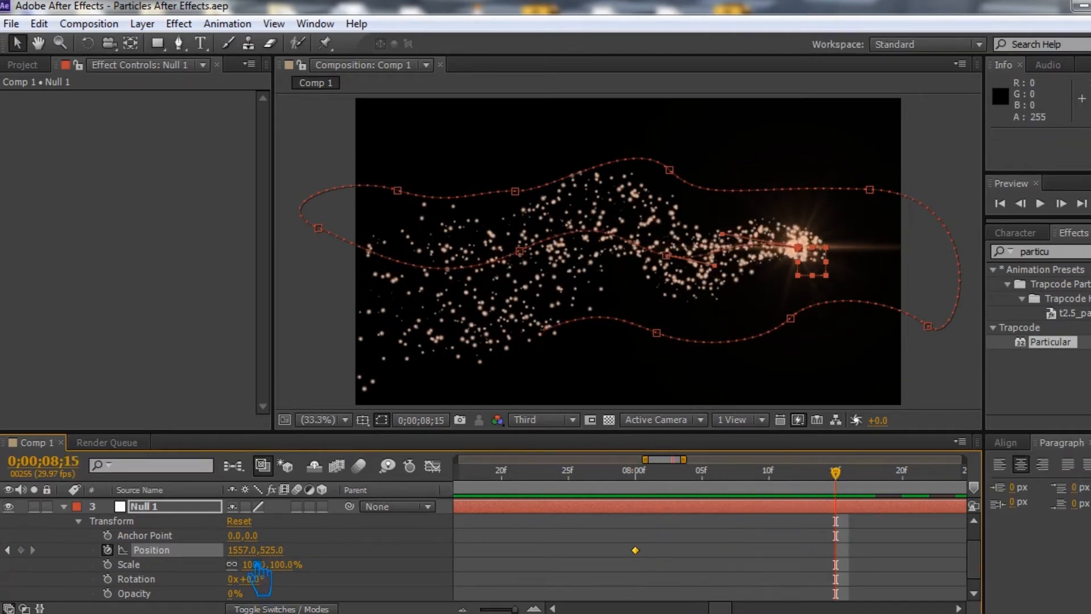
drag(253, 550, 758, 550)
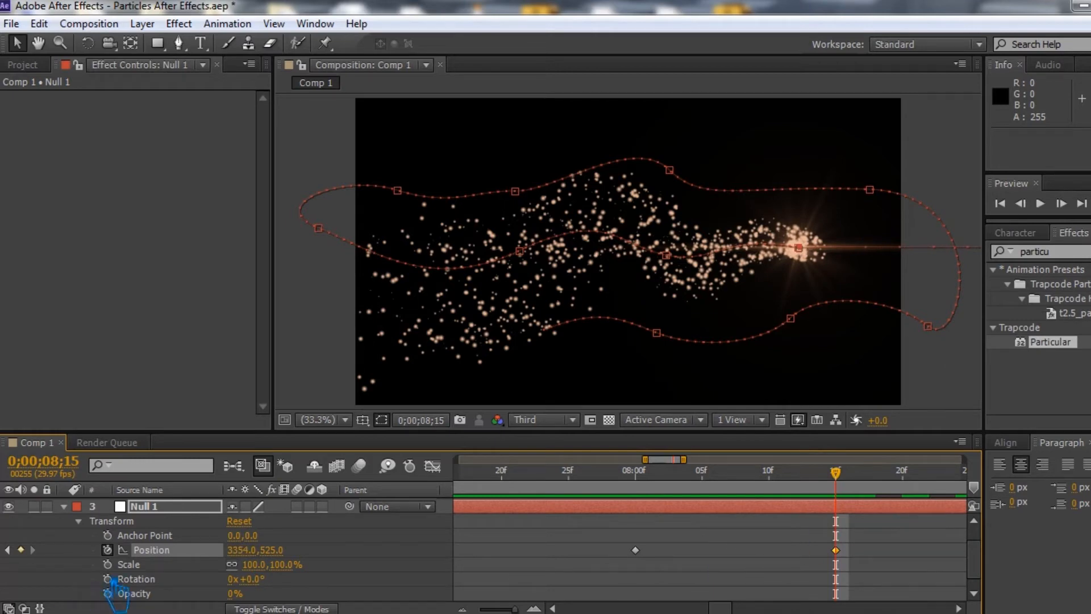
Step: Copy all of Null 1's Position keyframes and collapse the layer
click(170, 554)
key(minus)
key(minus)
key(minus)
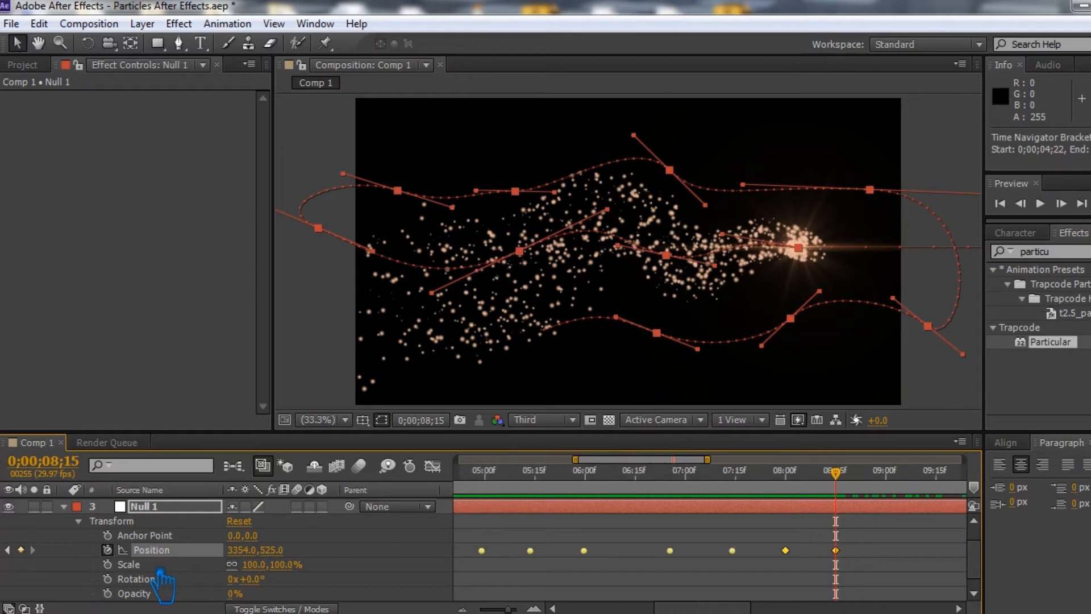
key(ctrl+c)
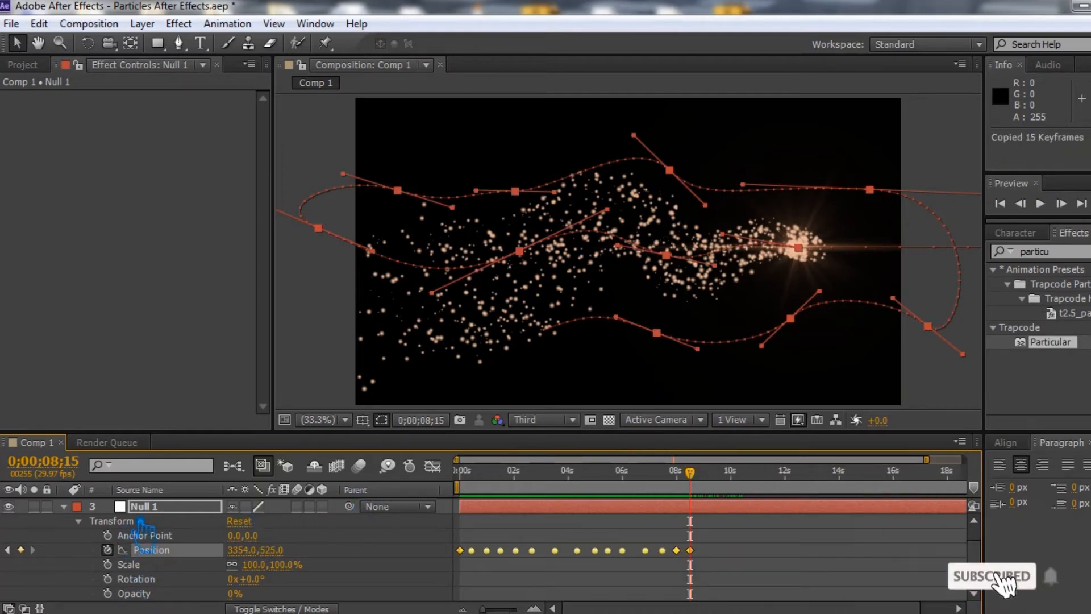
key(F2)
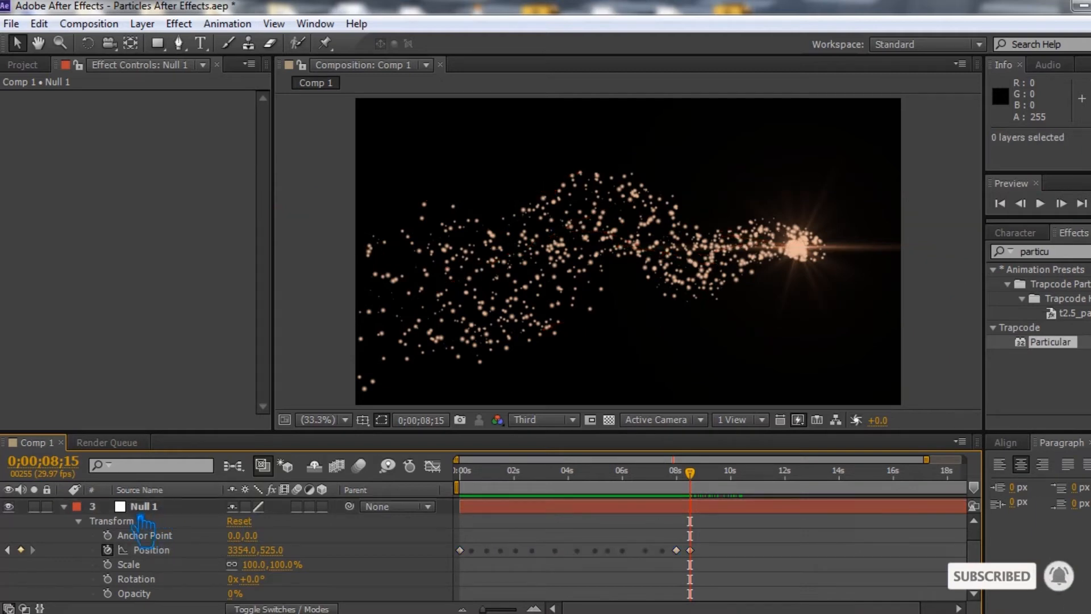
click(80, 521)
Step: Expand the Optical Flares layer and select its effect's Position XY property
click(85, 518)
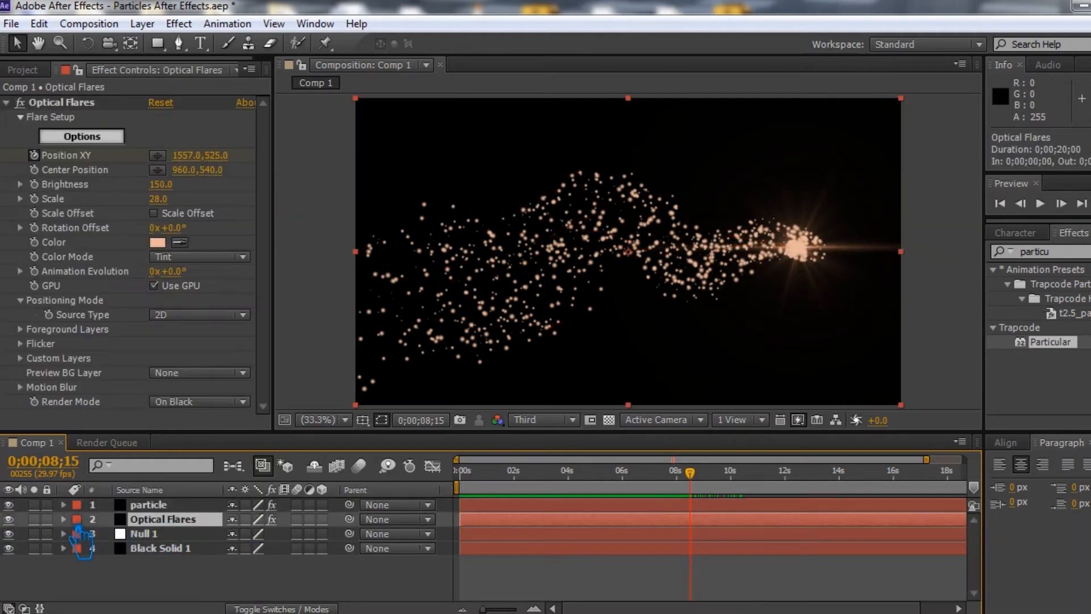
key(ctrl+v)
click(168, 550)
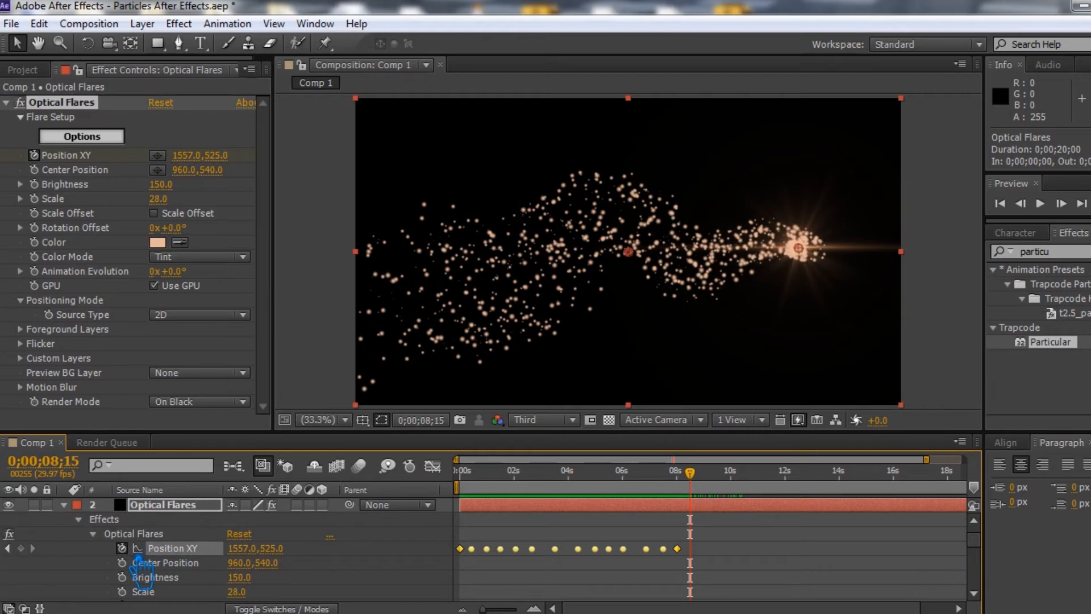
Step: Try to replace the Optical Flares effect's Position XY keyframes with the copied ones at 0;00;08;15
key(Delete)
key(ctrl+v)
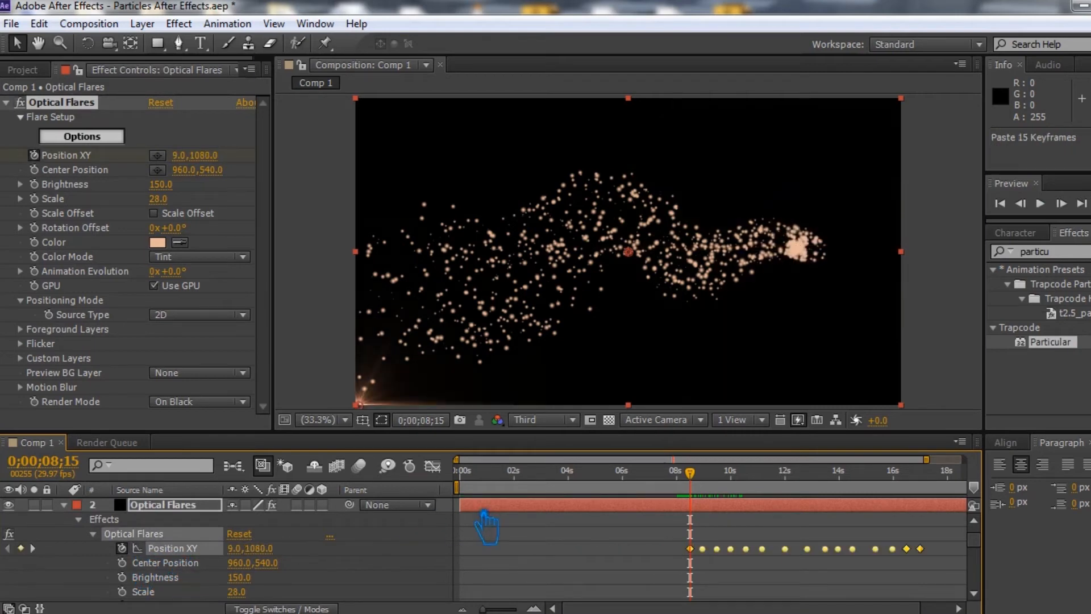
key(ctrl+z)
key(ctrl+z)
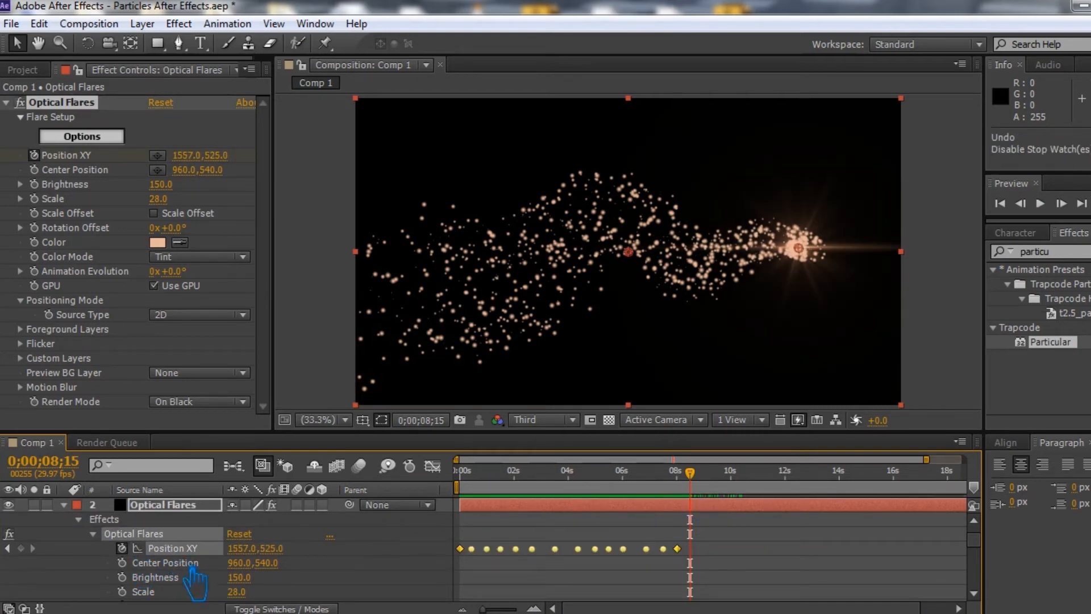
Step: Clear the Optical Flares effect's Position XY keyframes and paste the copied keyframes at 0;00;00;00
click(122, 548)
key(Home)
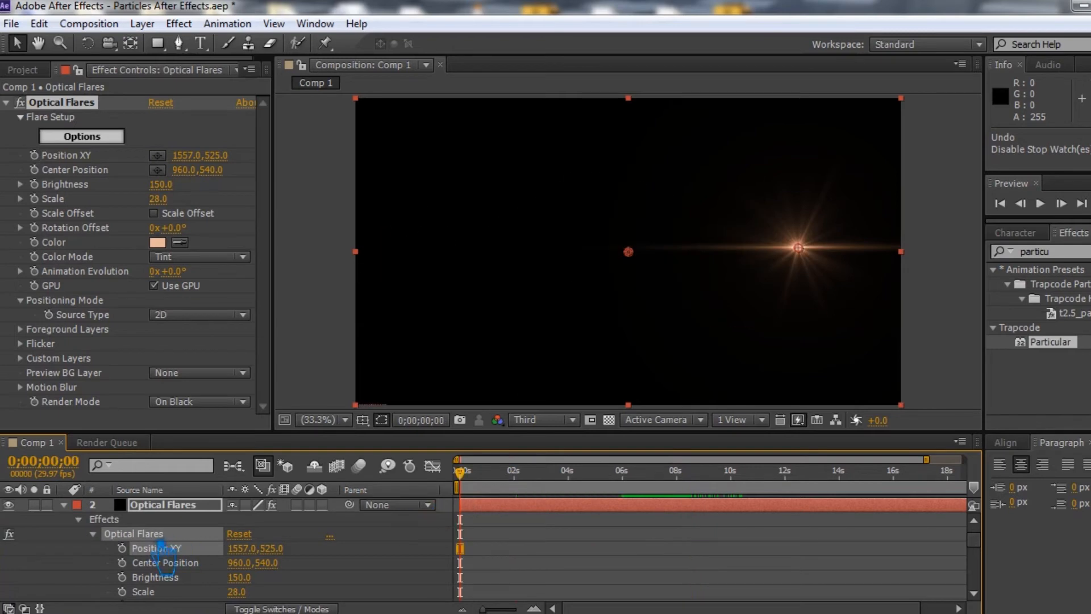
key(ctrl+v)
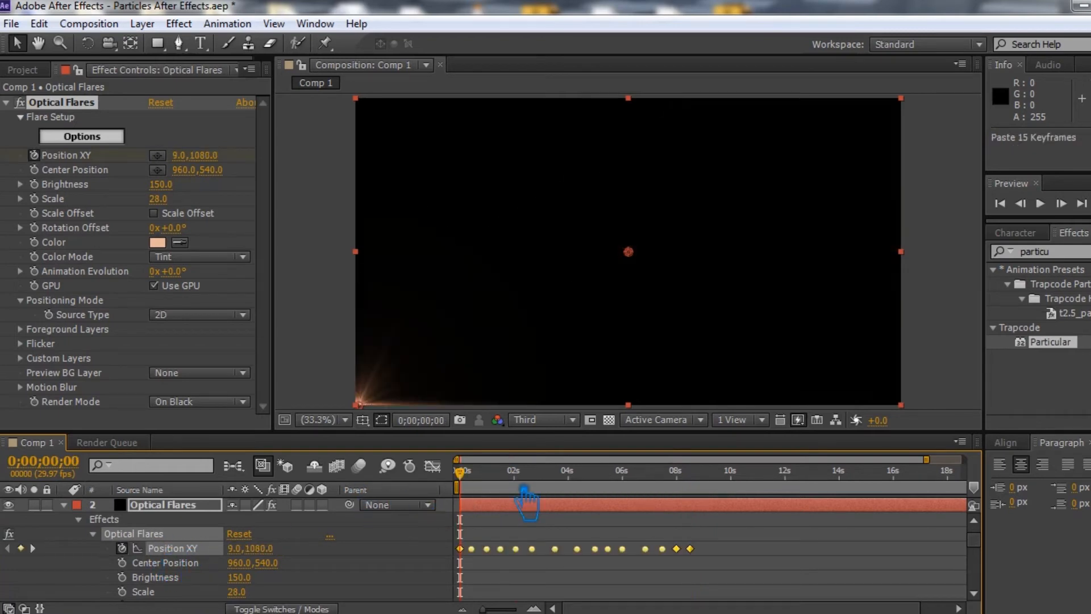
click(63, 505)
Step: Paste the copied keyframes into the Particular emitter's Position XY on the particle layer at 0;00;00;00
click(152, 505)
ctrl+click(64, 505)
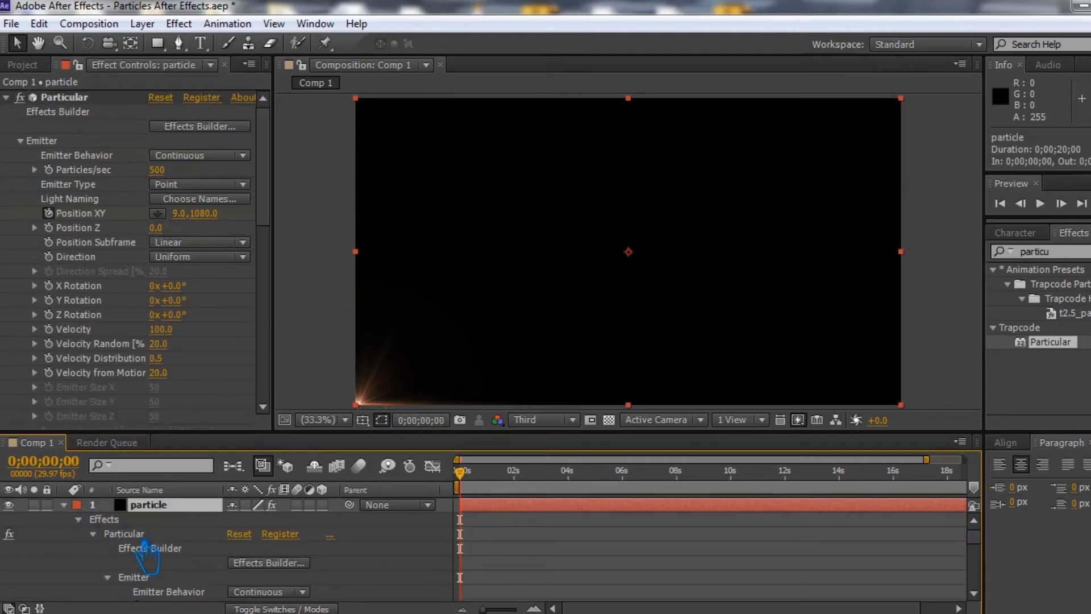
scroll(223, 593, down, 1)
scroll(222, 593, down, 3)
click(171, 548)
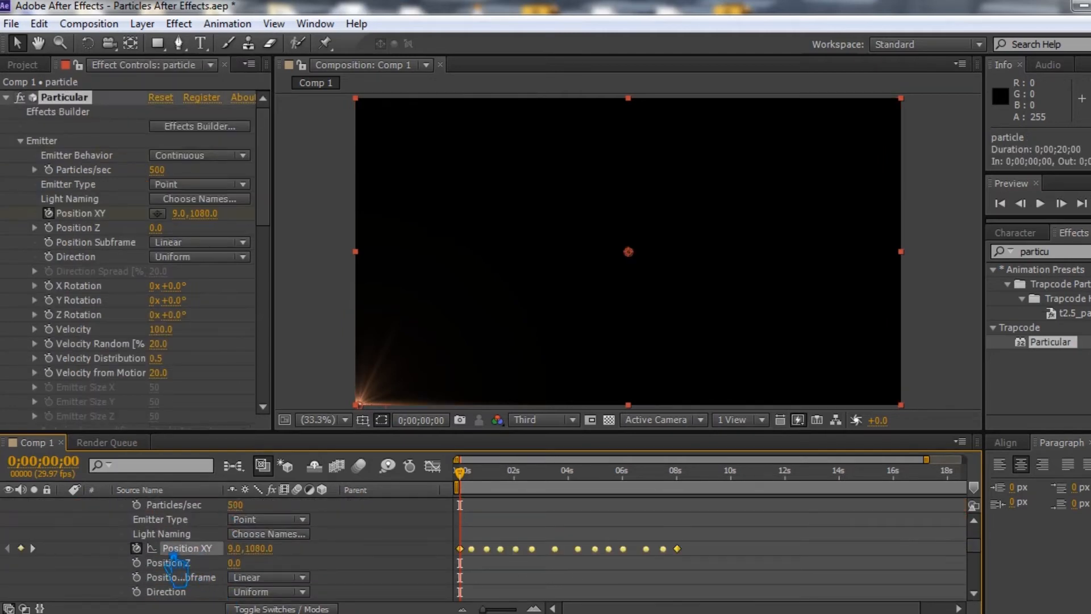
key(ctrl+v)
Step: Save the project and collapse the particle layer's properties
key(ctrl+s)
scroll(91, 515, up, 5)
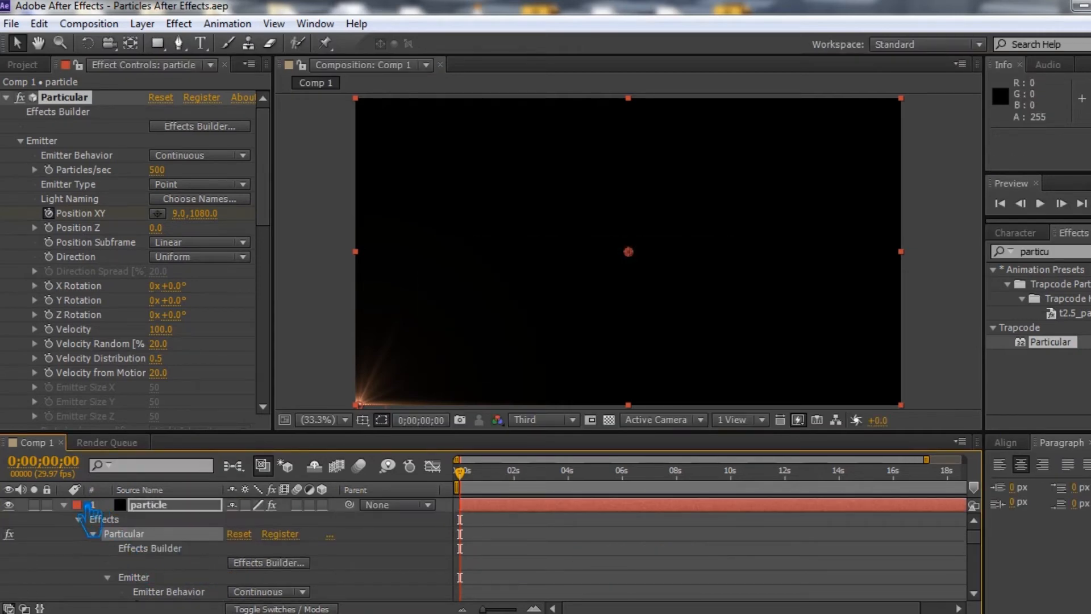
click(63, 505)
Step: Preview the updated flare and particle animation and move to time 0;00;04;23
click(1040, 203)
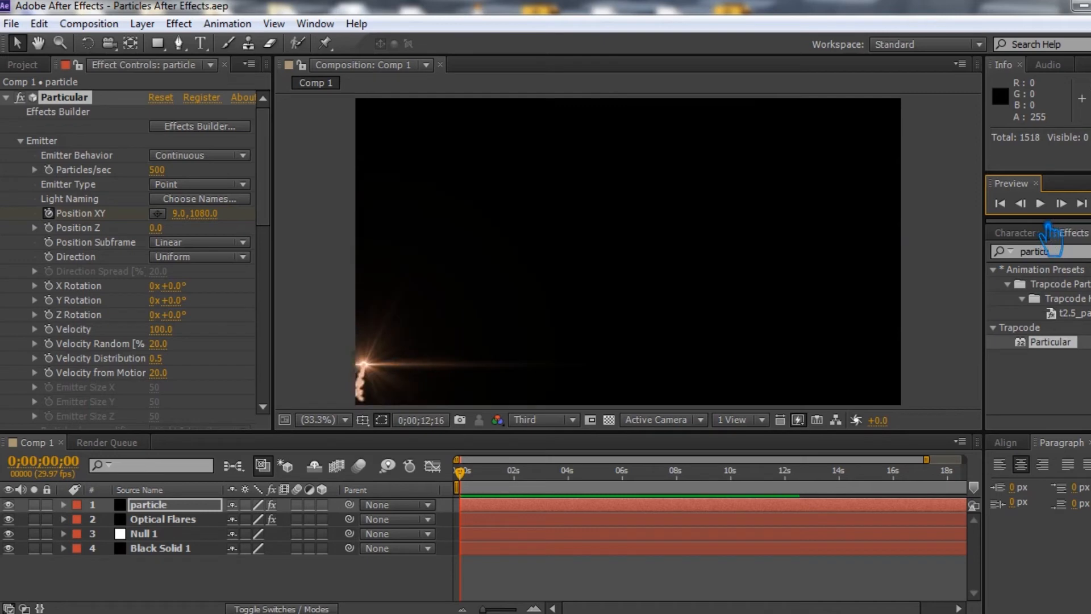
click(503, 484)
drag(503, 483, 589, 489)
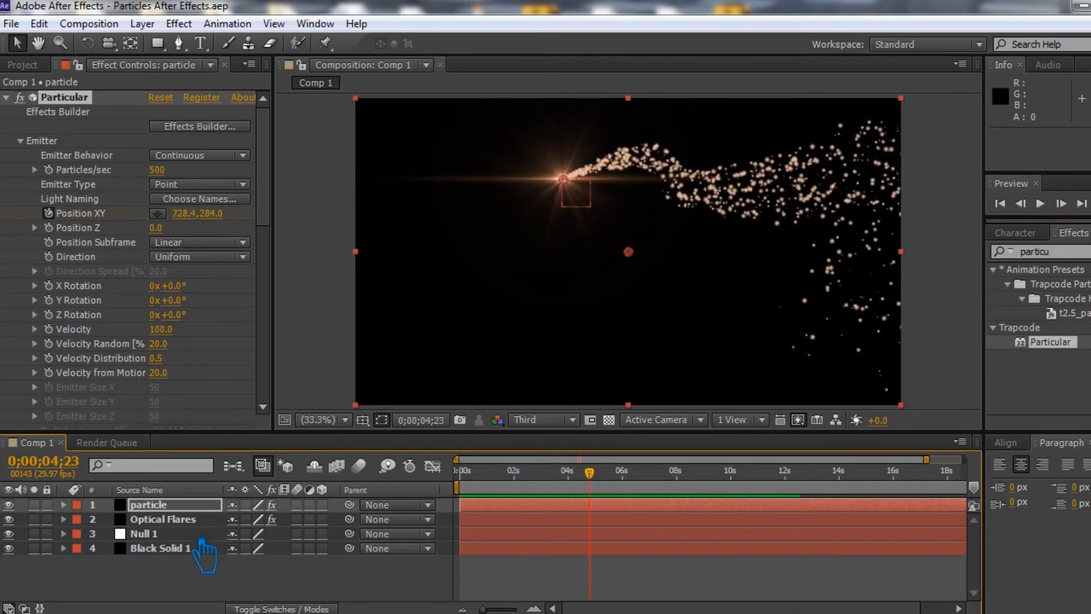
Step: Duplicate the Null 1 layer and delete the duplicate
click(175, 538)
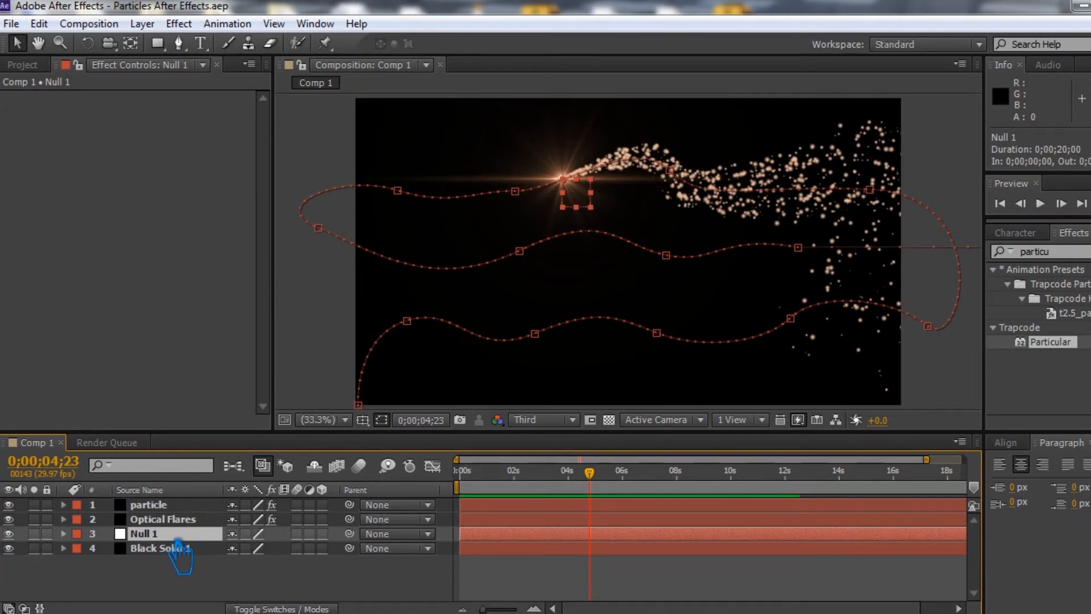
key(ctrl+d)
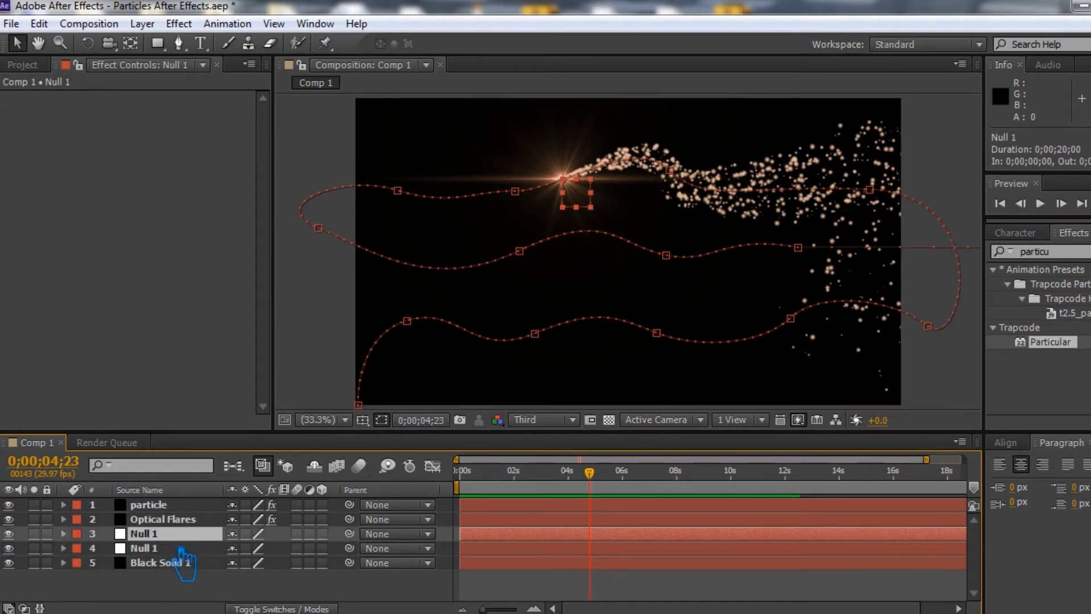
key(Delete)
Step: Add a new null object to the composition and select the Optical Flares layer
right_click(216, 575)
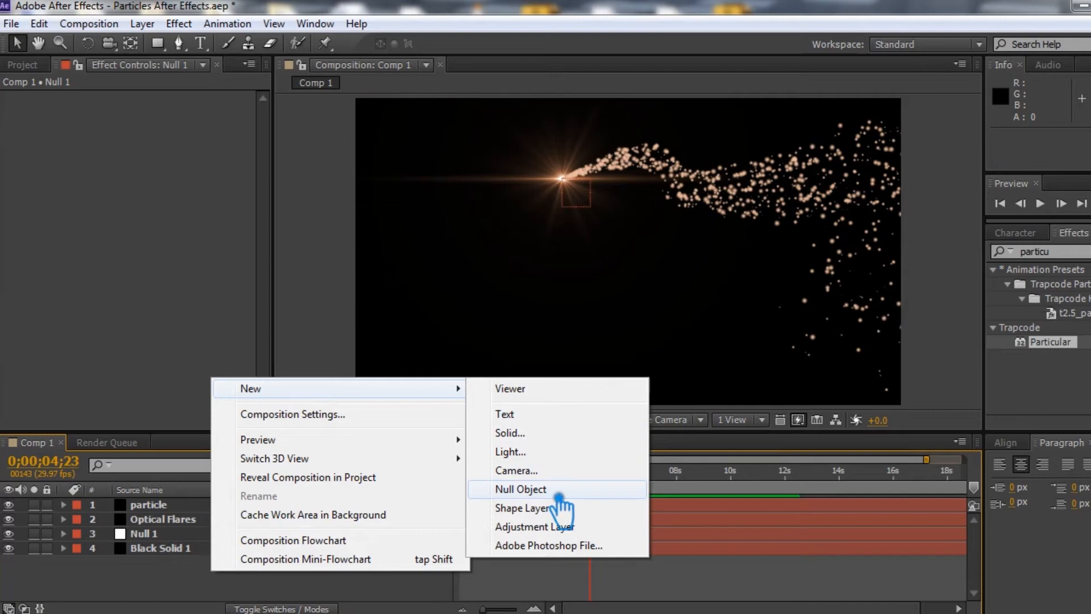
click(557, 495)
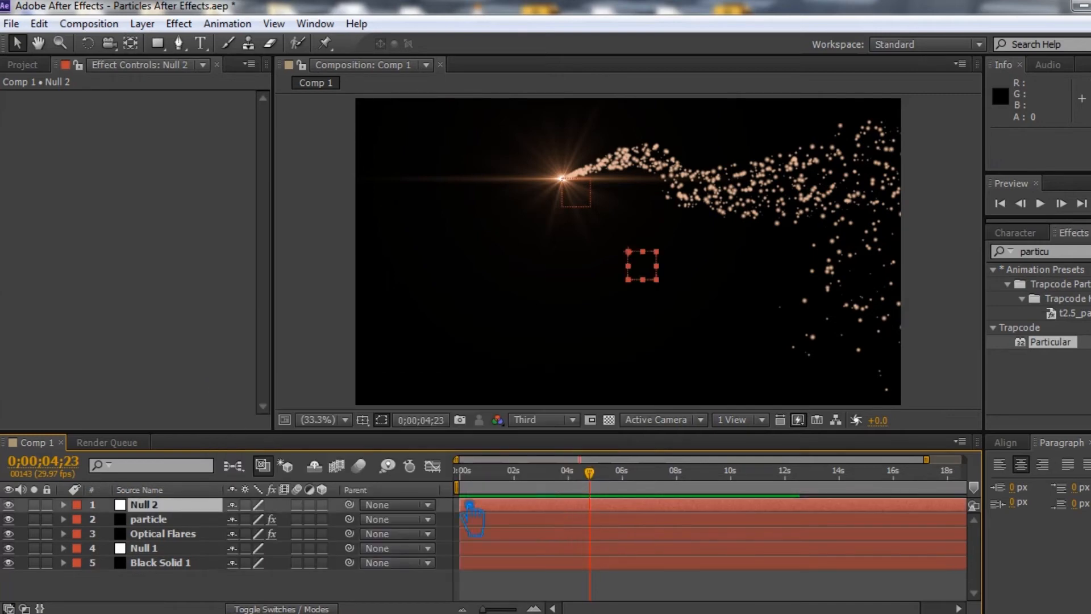
click(176, 537)
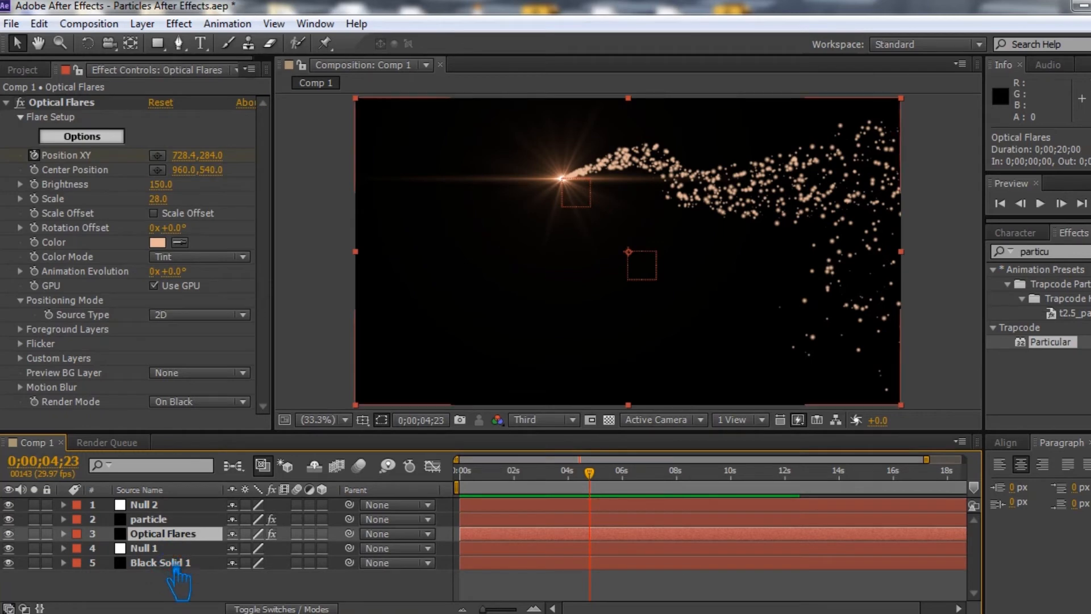
click(168, 562)
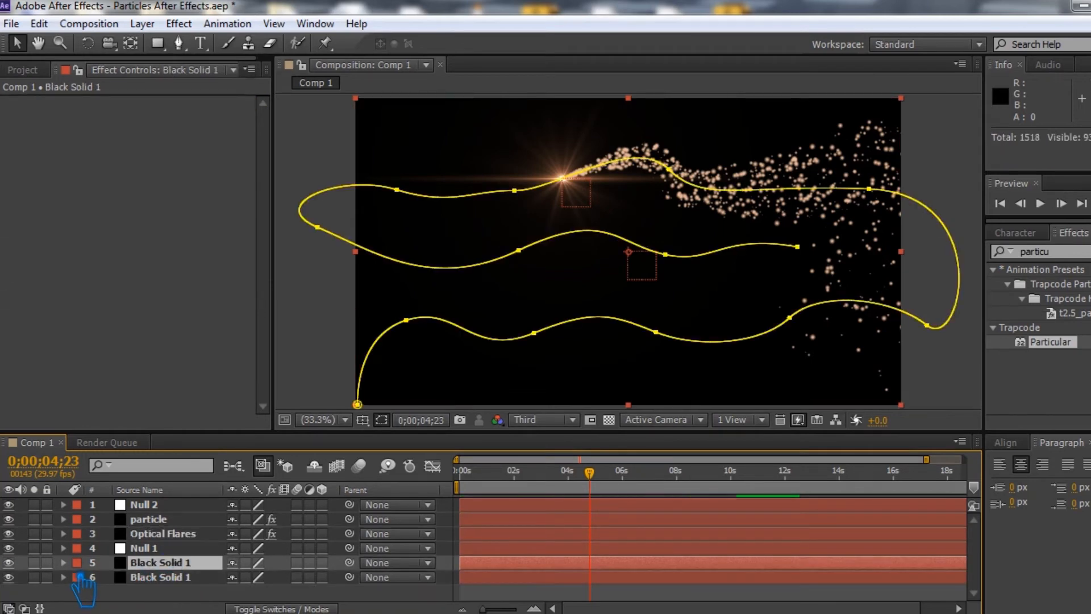
click(64, 562)
scroll(438, 591, down, 1)
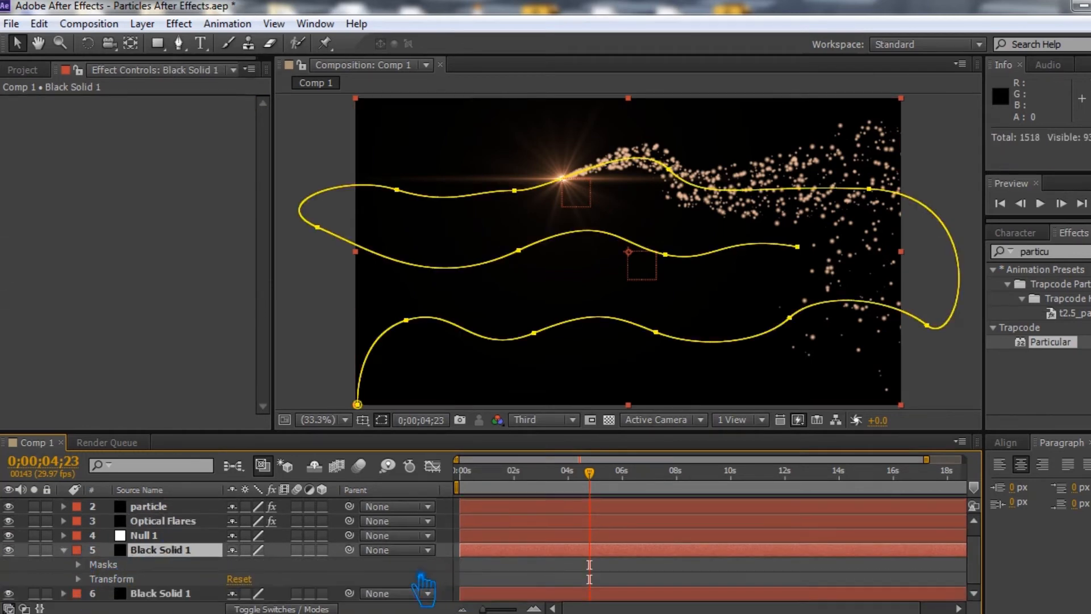
click(79, 565)
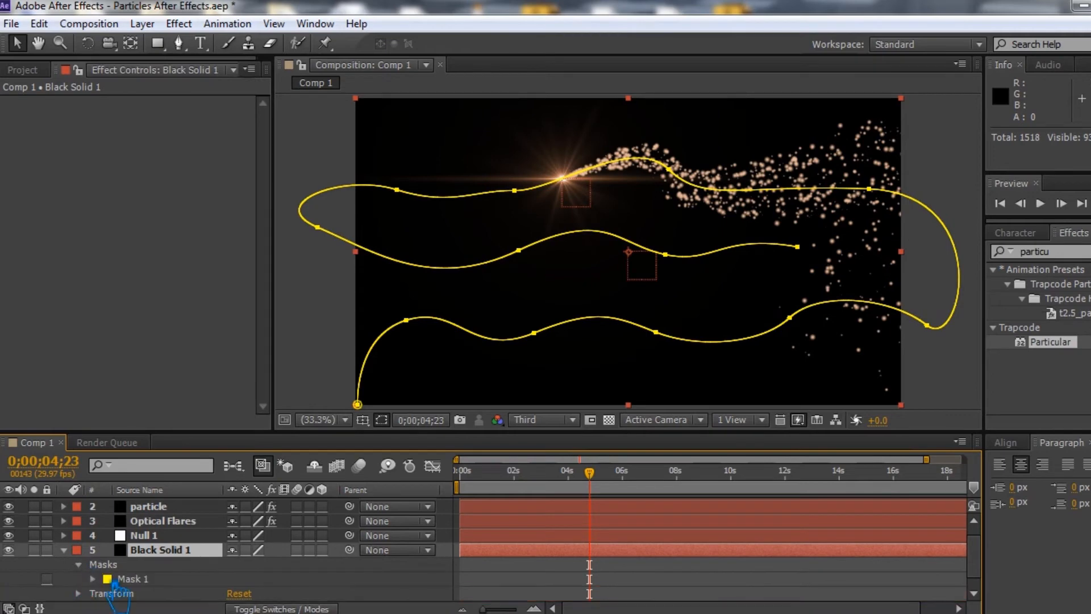
scroll(446, 575, down, 5)
scroll(398, 574, up, 2)
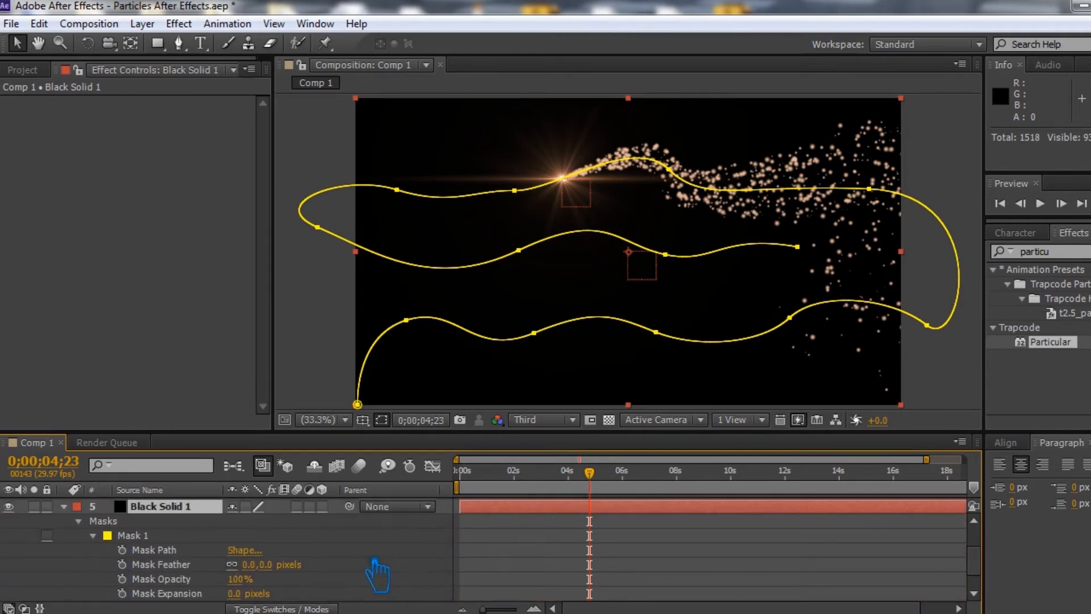
click(153, 550)
click(133, 535)
scroll(176, 569, up, 3)
Step: Add a new null object to the composition at time 0;00;00;00
right_click(231, 579)
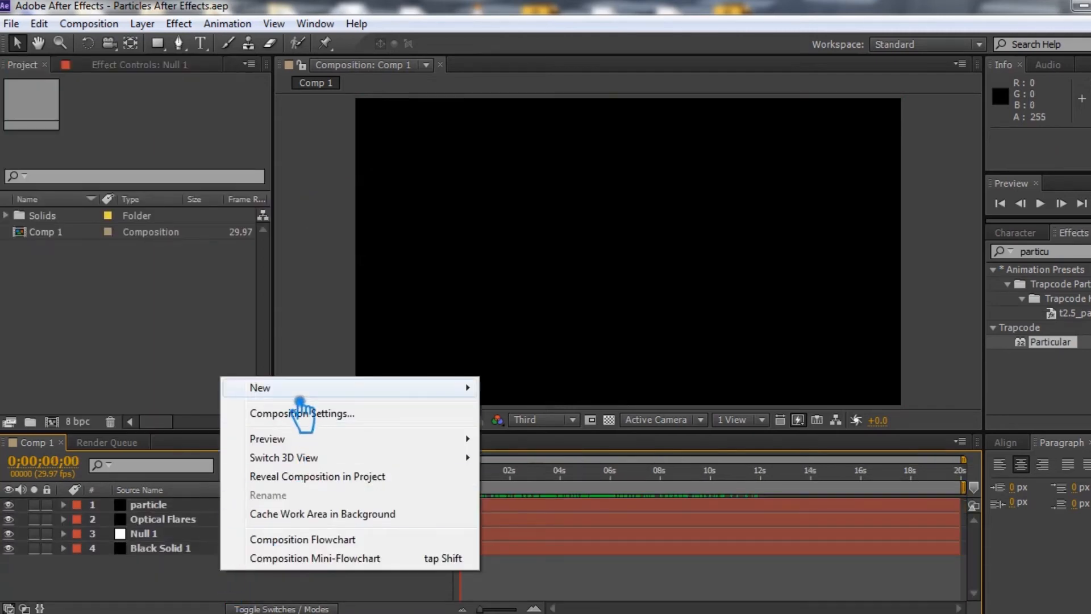
mouse_move(327, 392)
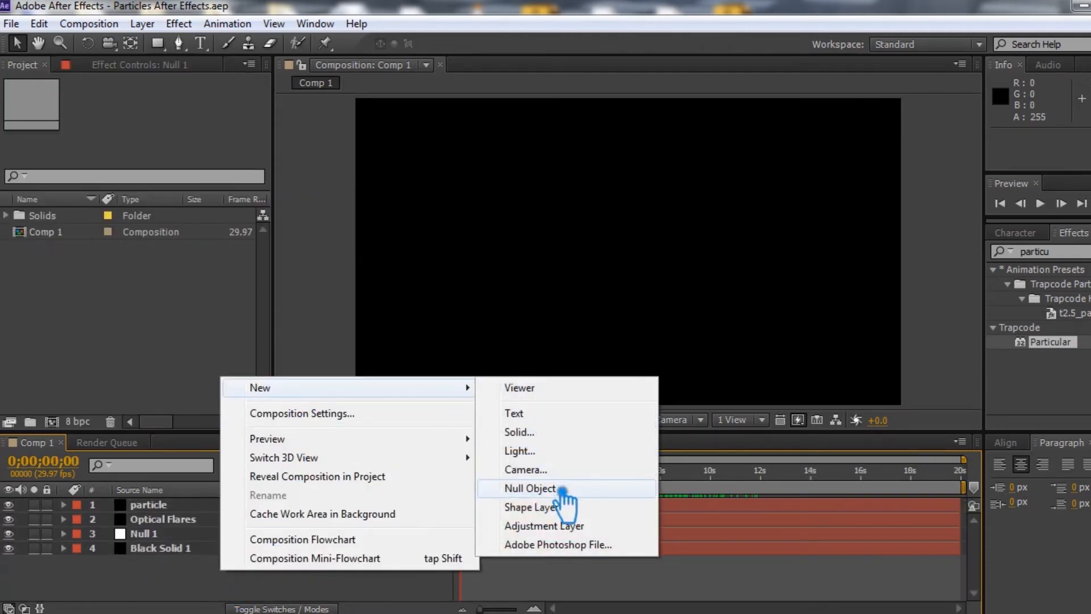
click(559, 487)
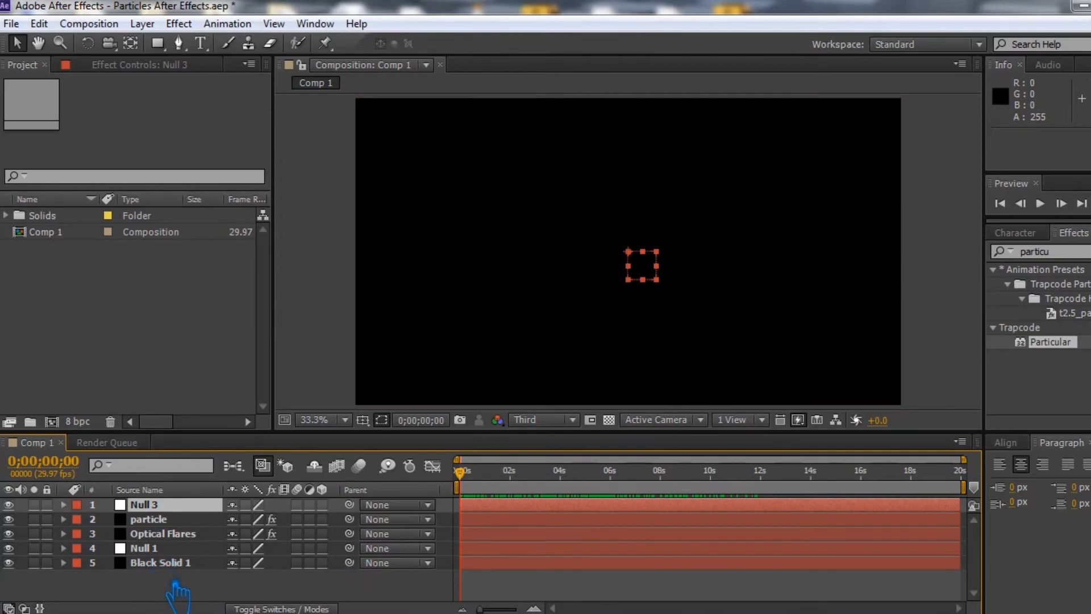
Step: Rename the new null layer to Null 2 and save the project
right_click(108, 510)
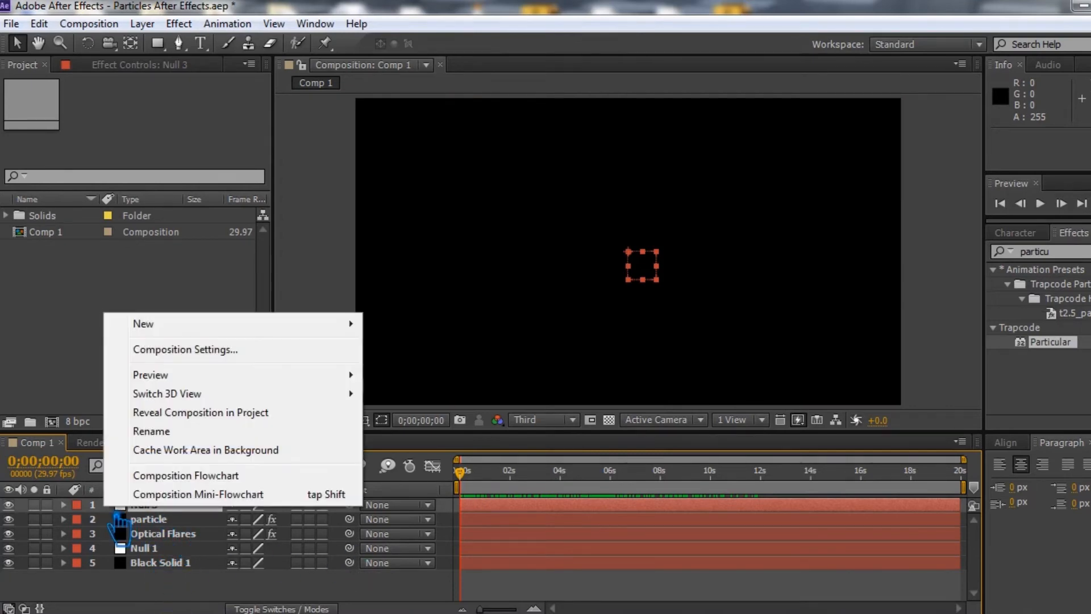
click(187, 435)
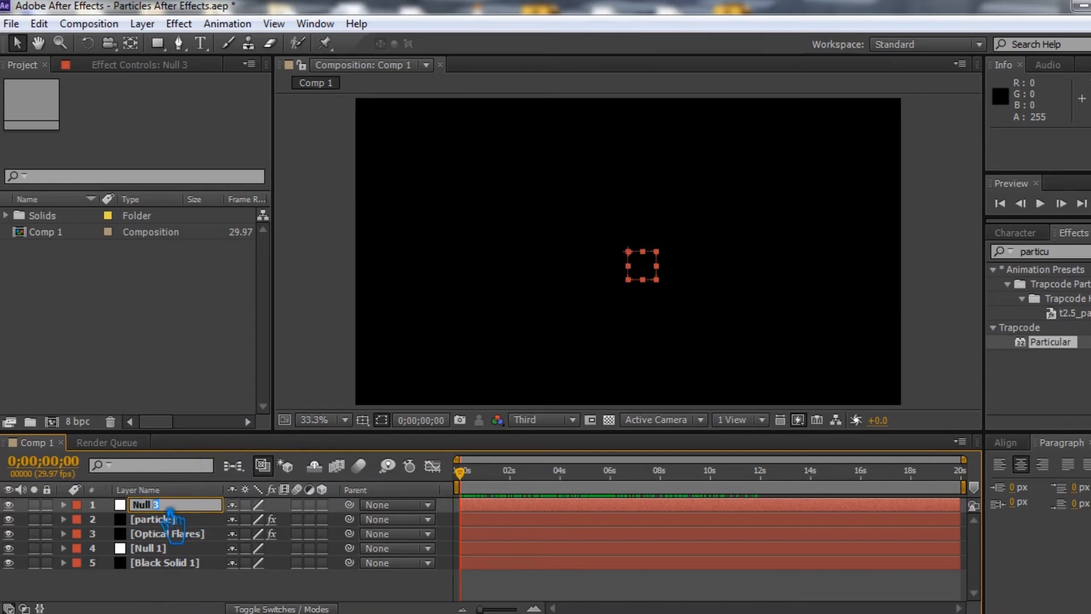
text(2)
key(Return)
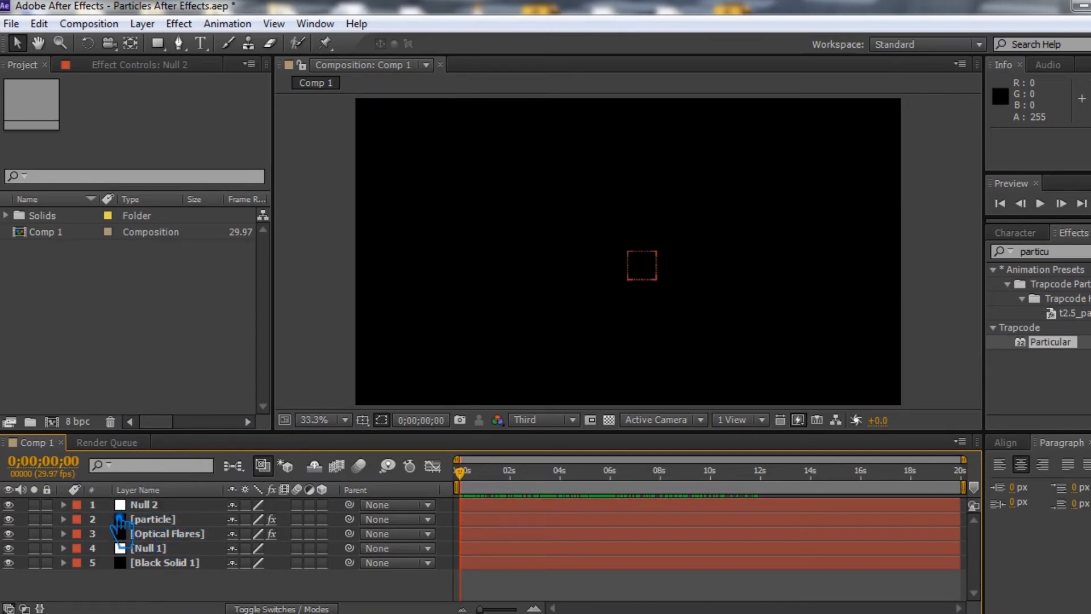
key(ctrl+s)
click(168, 548)
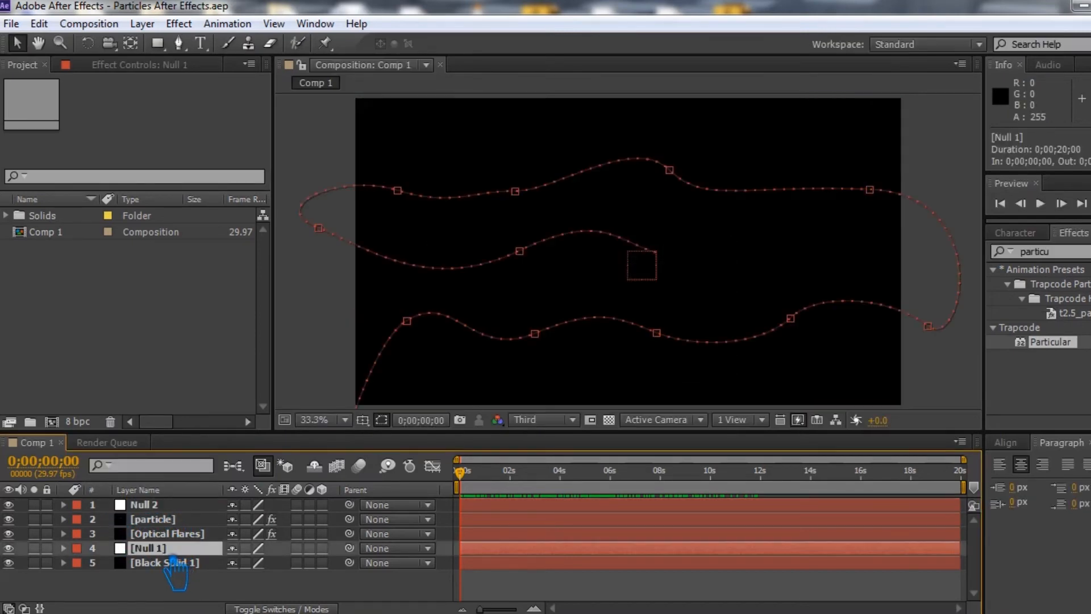
click(185, 567)
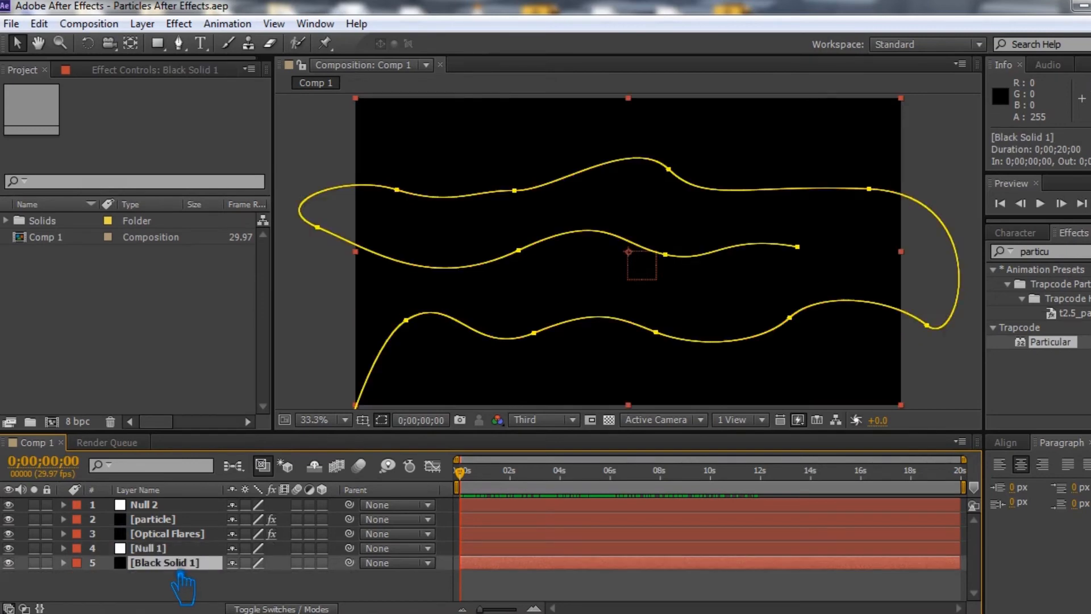
key(ctrl+d)
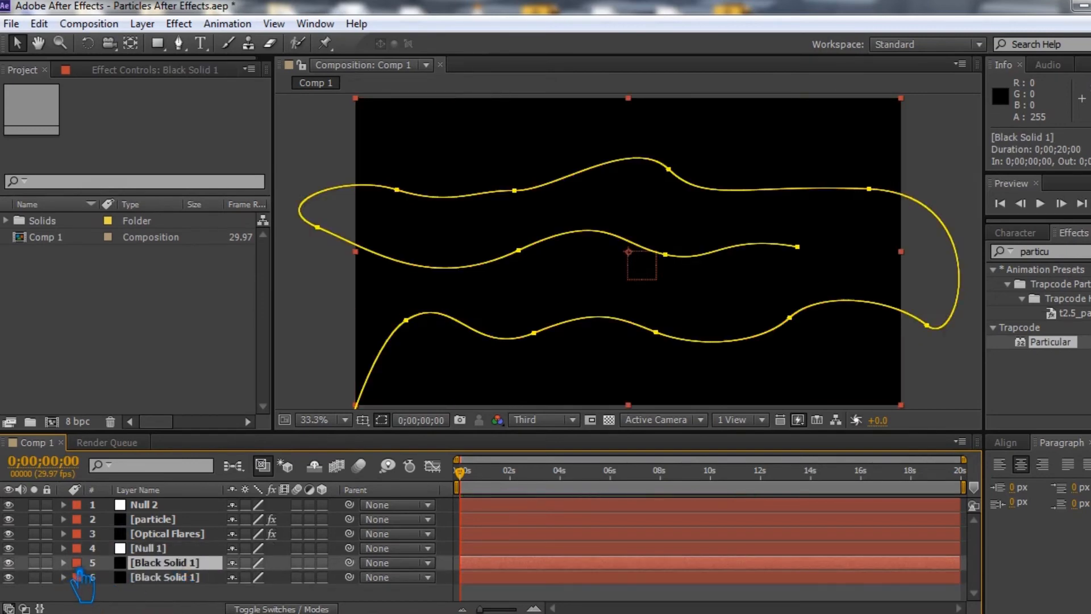
click(63, 562)
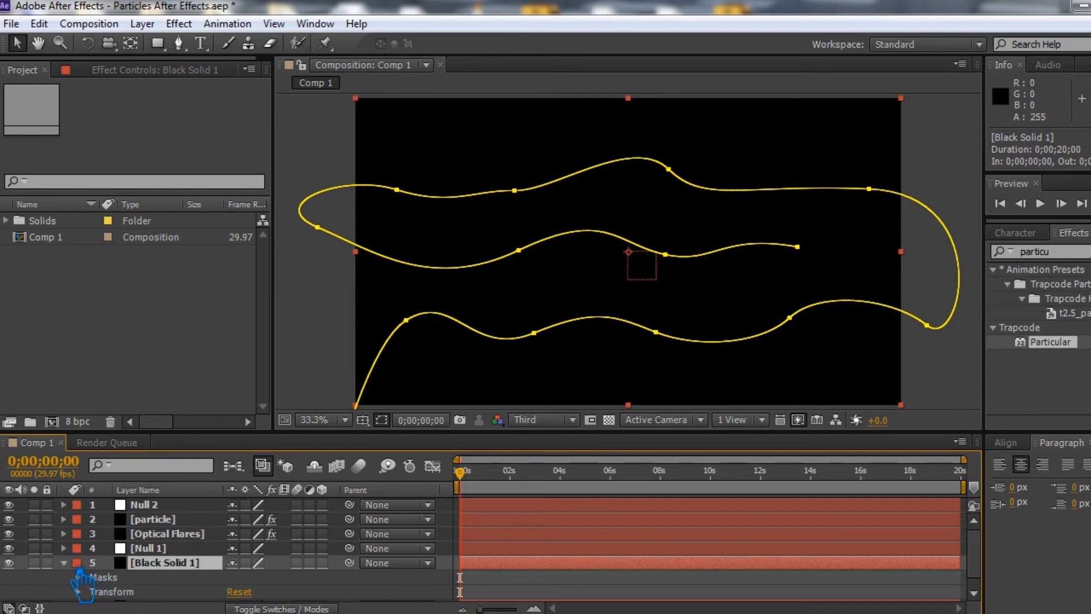
click(63, 562)
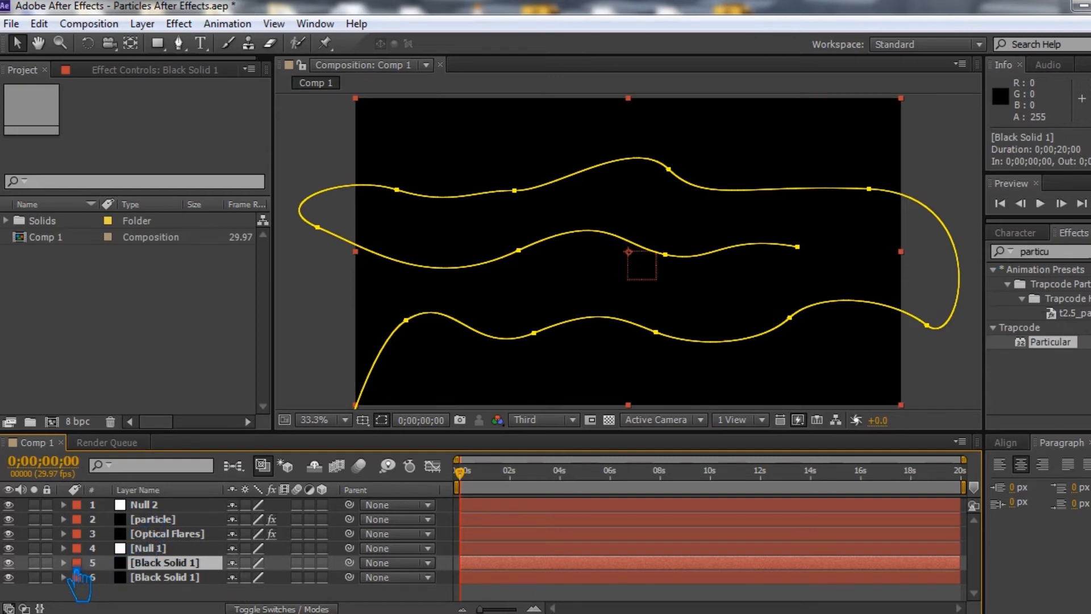
key(Delete)
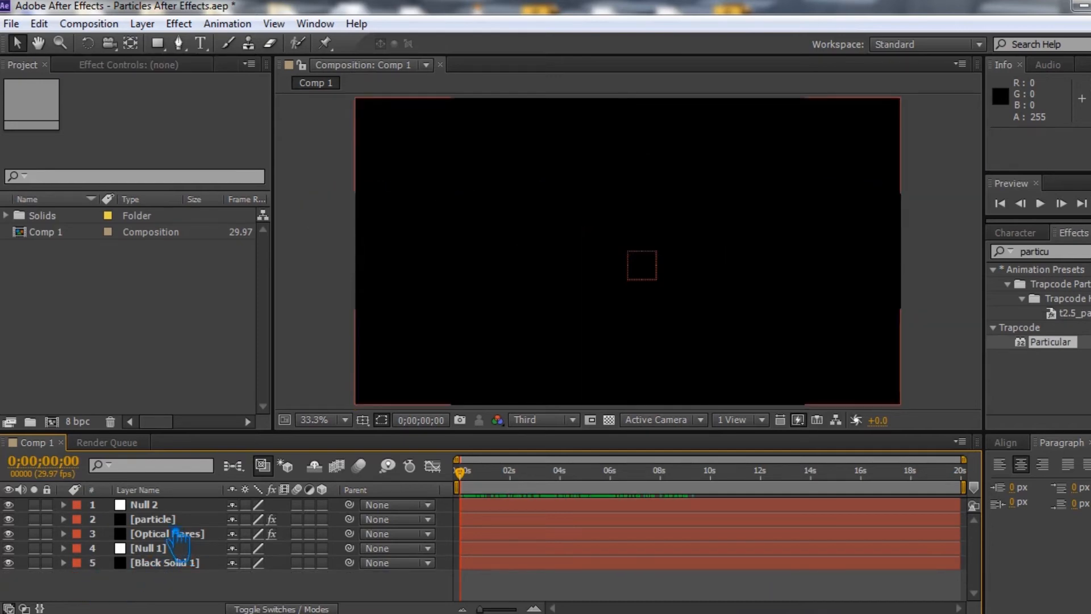
Step: Paste the copied wavy path into Null 2's Position property, save the project and collapse the layer's properties
click(145, 505)
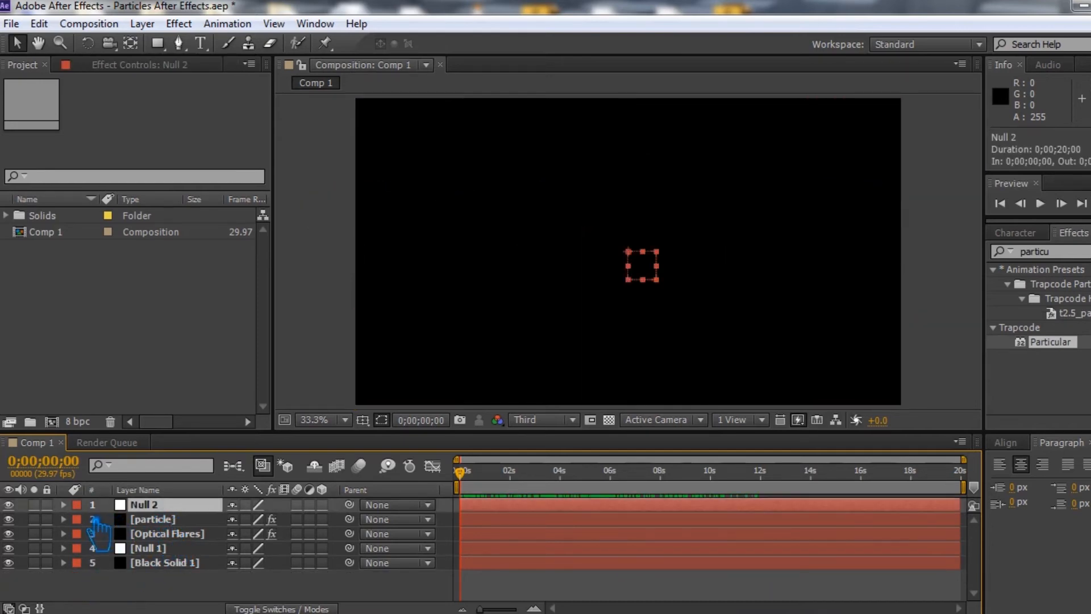
click(64, 505)
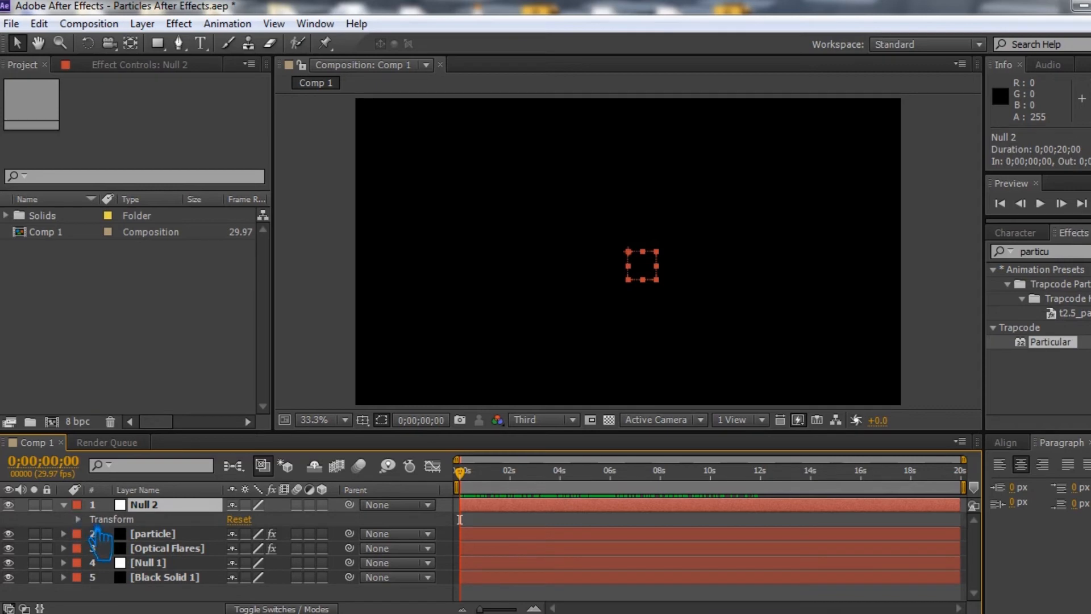
click(78, 519)
click(146, 549)
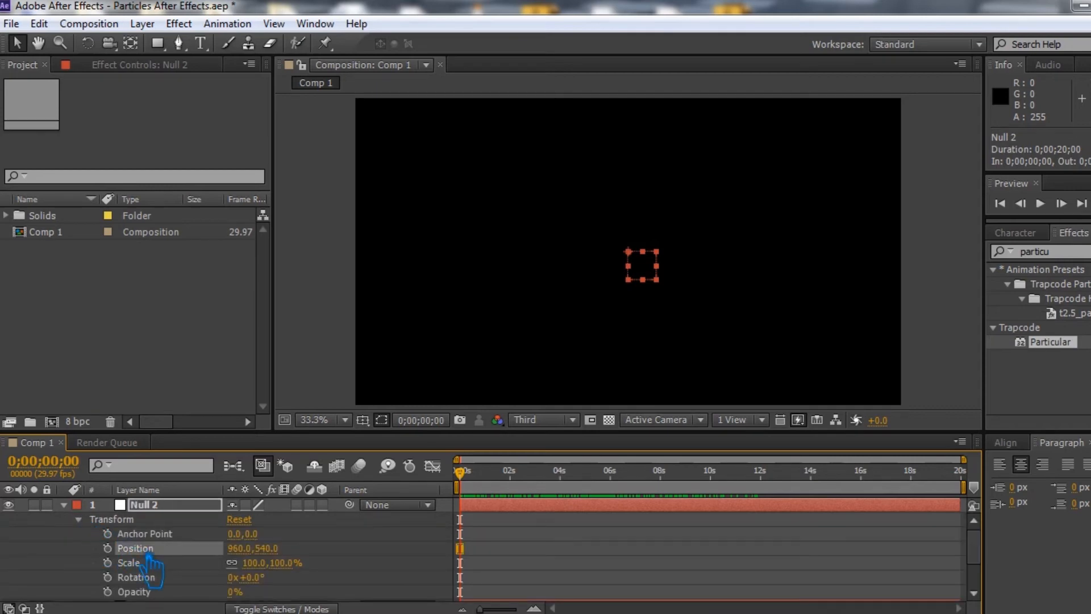
key(ctrl+v)
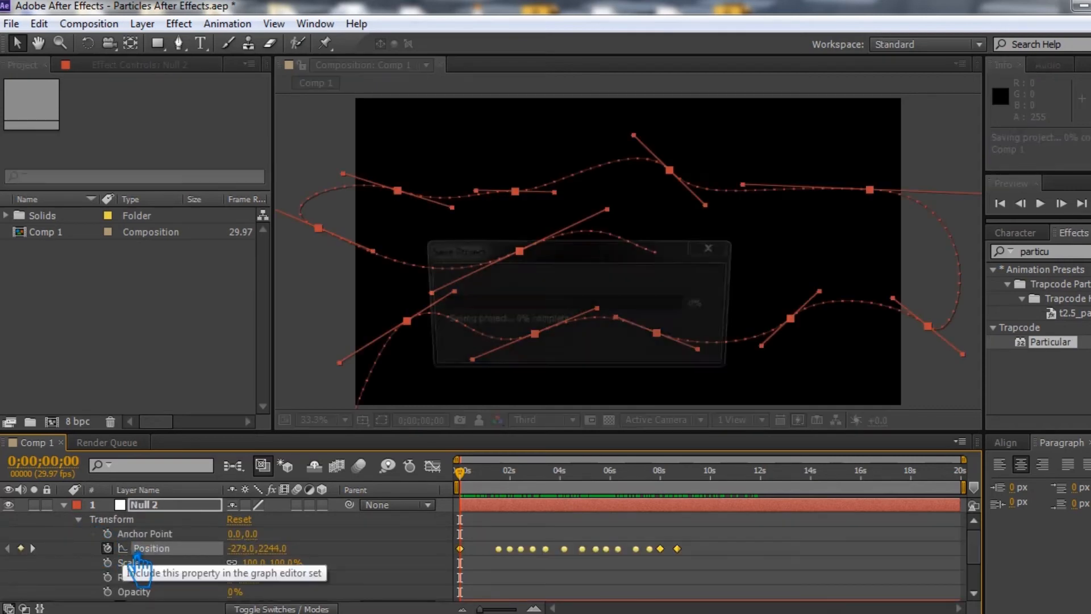
click(153, 506)
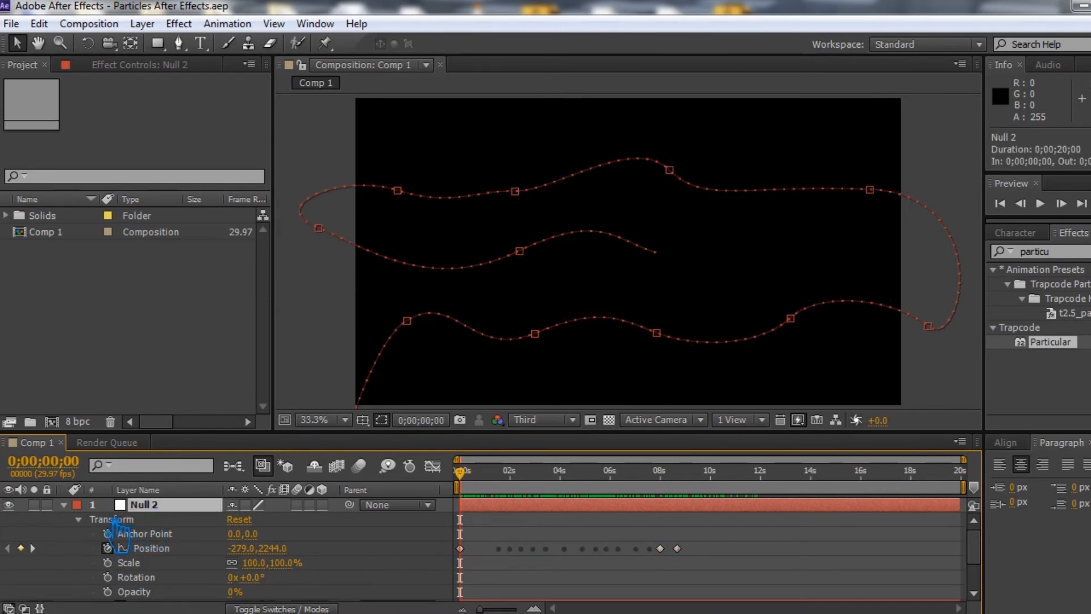
click(64, 505)
Step: Duplicate the particle and Optical Flares layers together and move both copies above Null 2
click(171, 519)
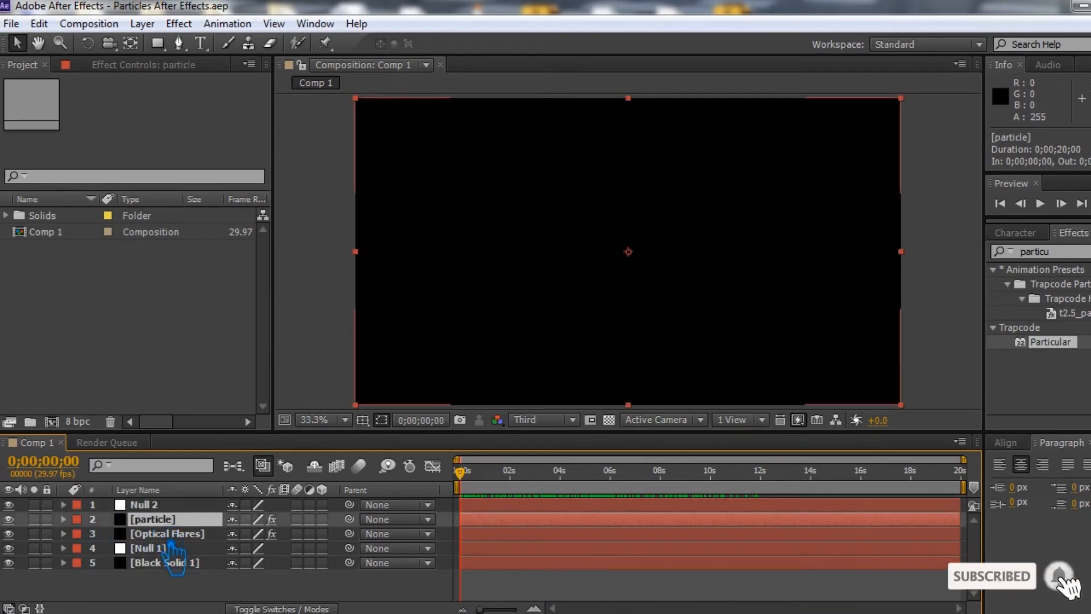
ctrl+click(168, 534)
key(ctrl+d)
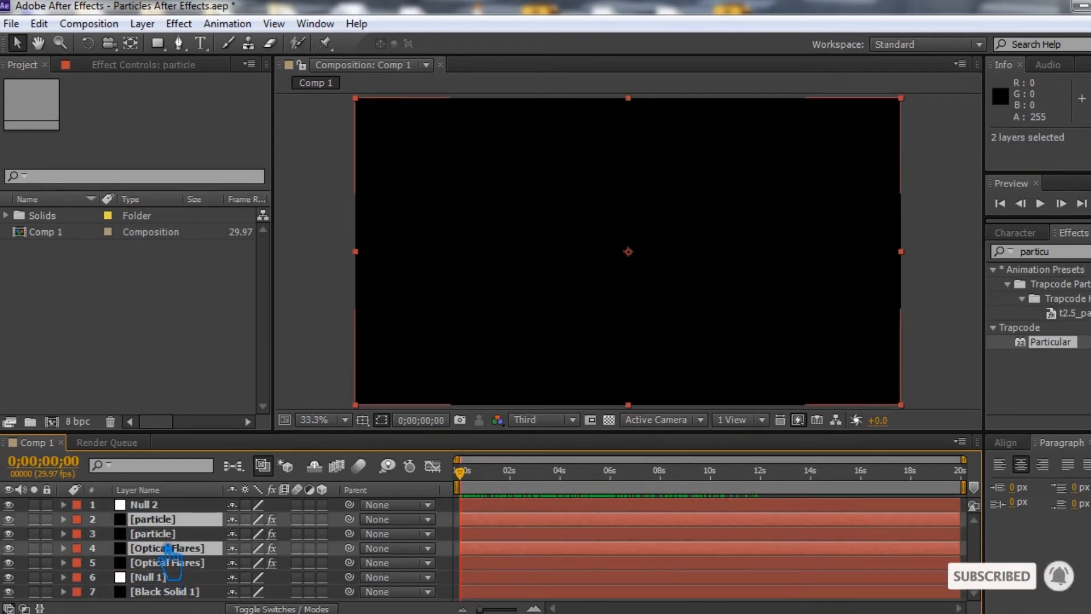
drag(171, 548, 165, 511)
Step: Time-reverse all of Null 2's Position keyframes with the Keyframe Assistant
click(165, 535)
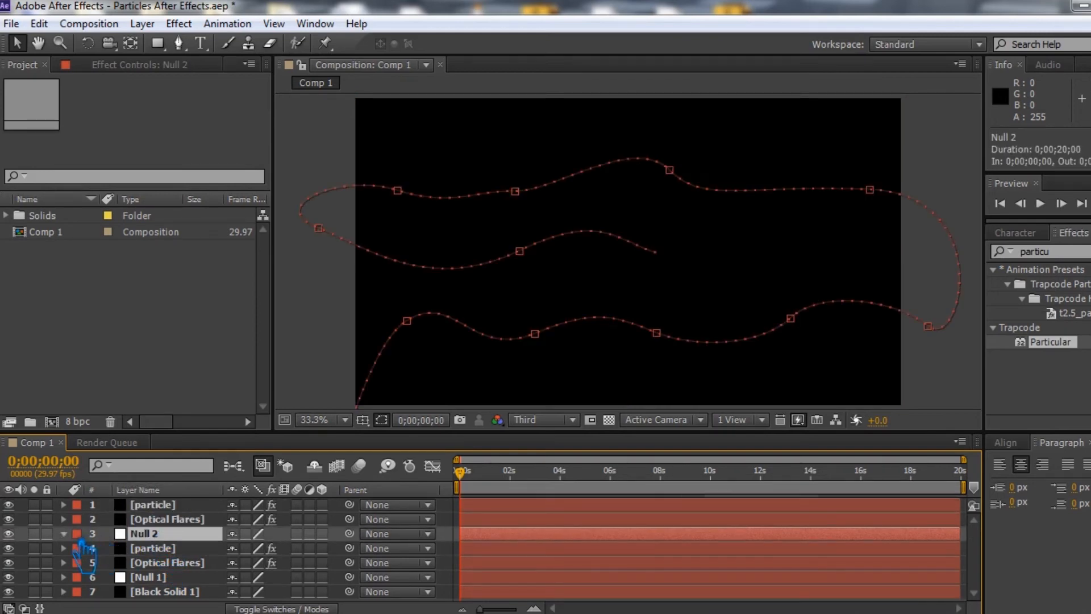
click(63, 534)
click(152, 550)
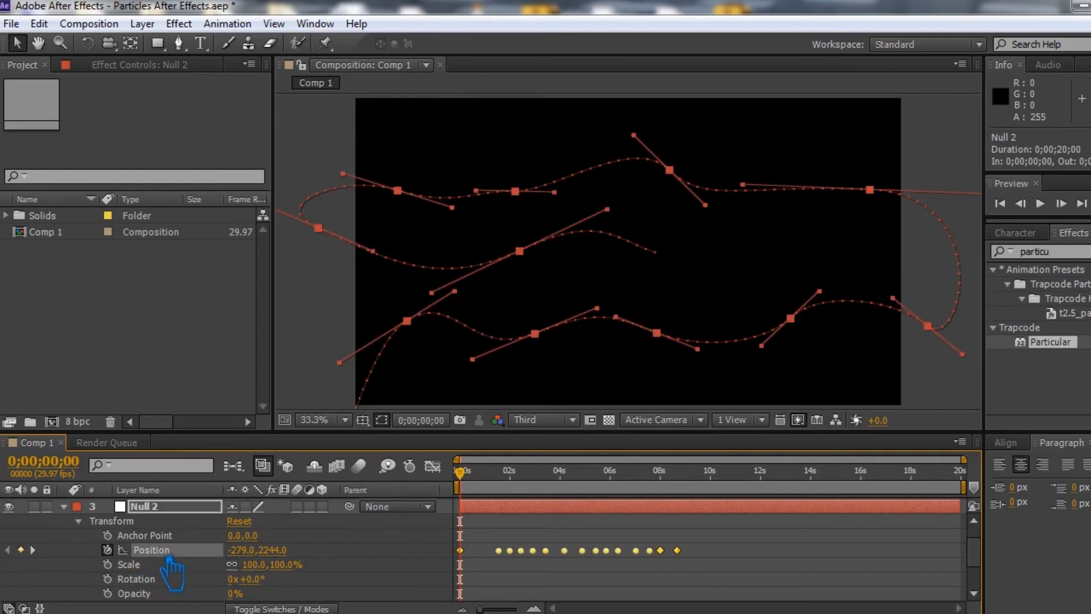
right_click(476, 559)
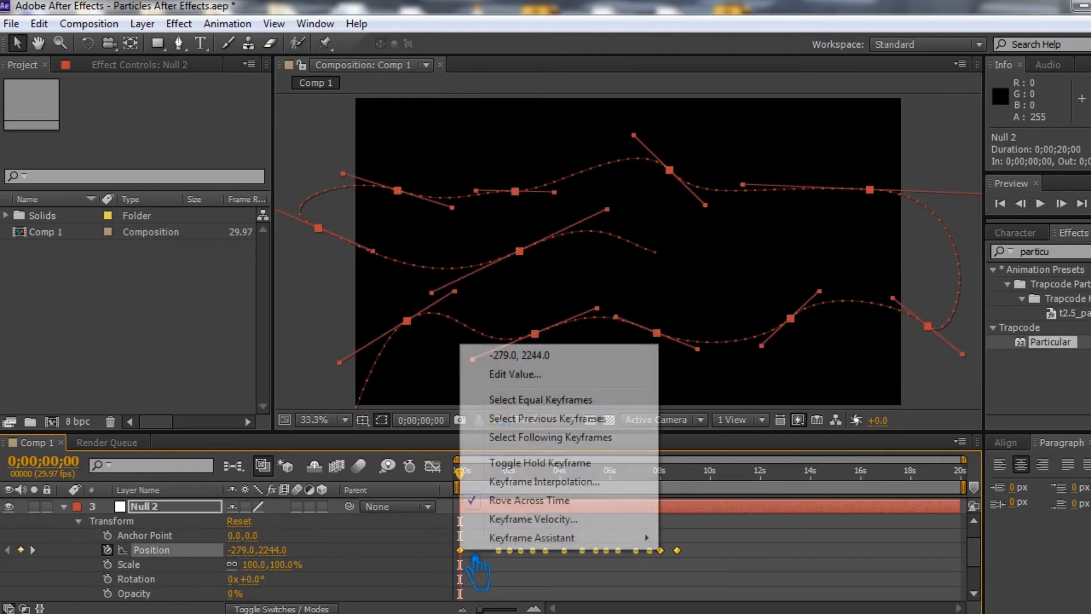
mouse_move(585, 538)
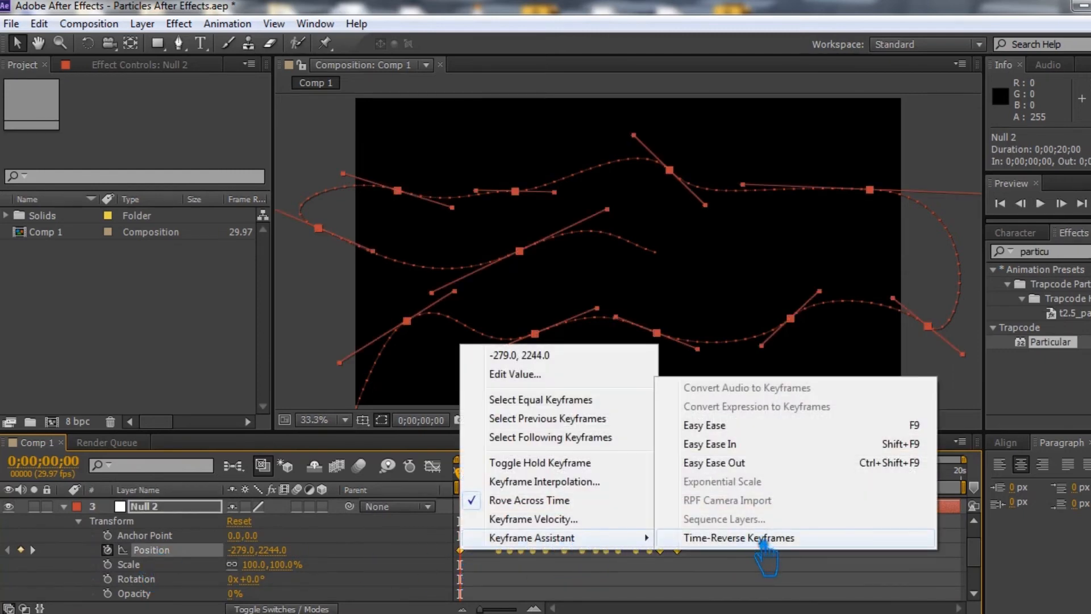
click(753, 538)
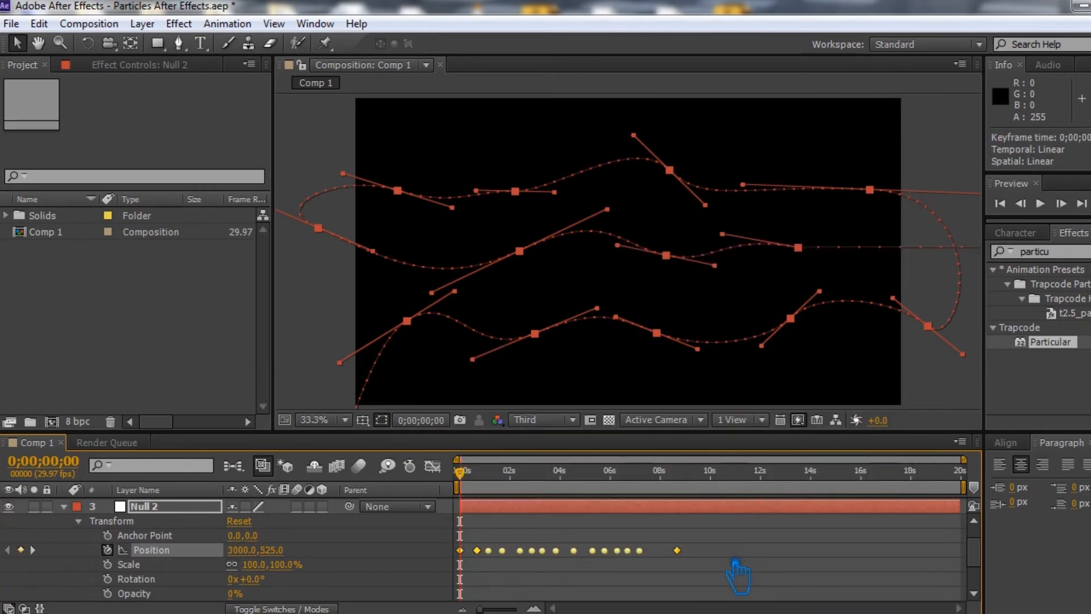
drag(714, 555, 457, 553)
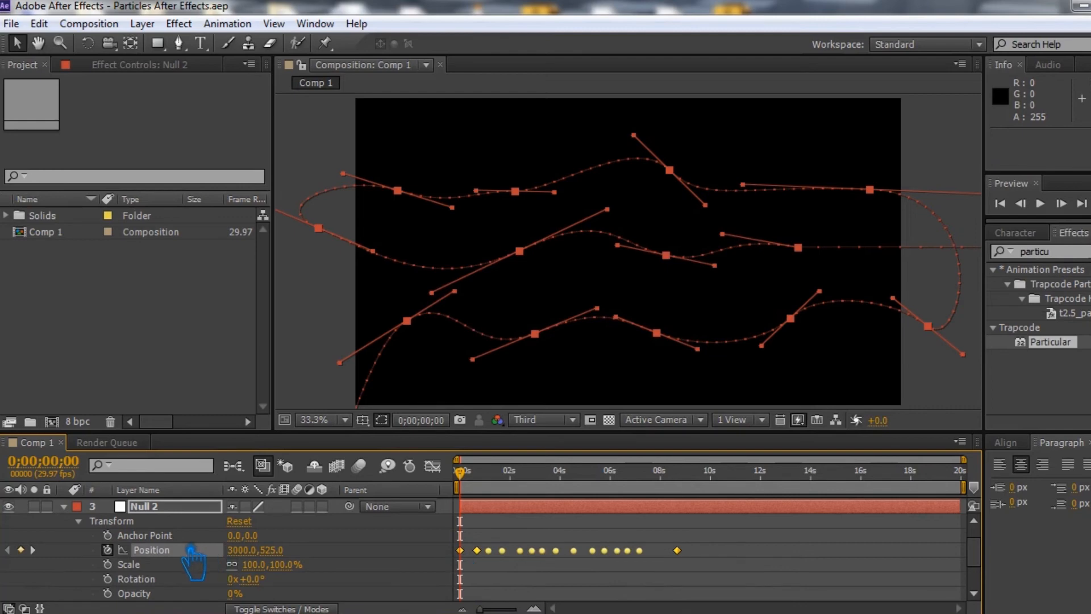
Step: Copy Null 2's reversed Position keyframes and collapse the layer's properties
key(ctrl+c)
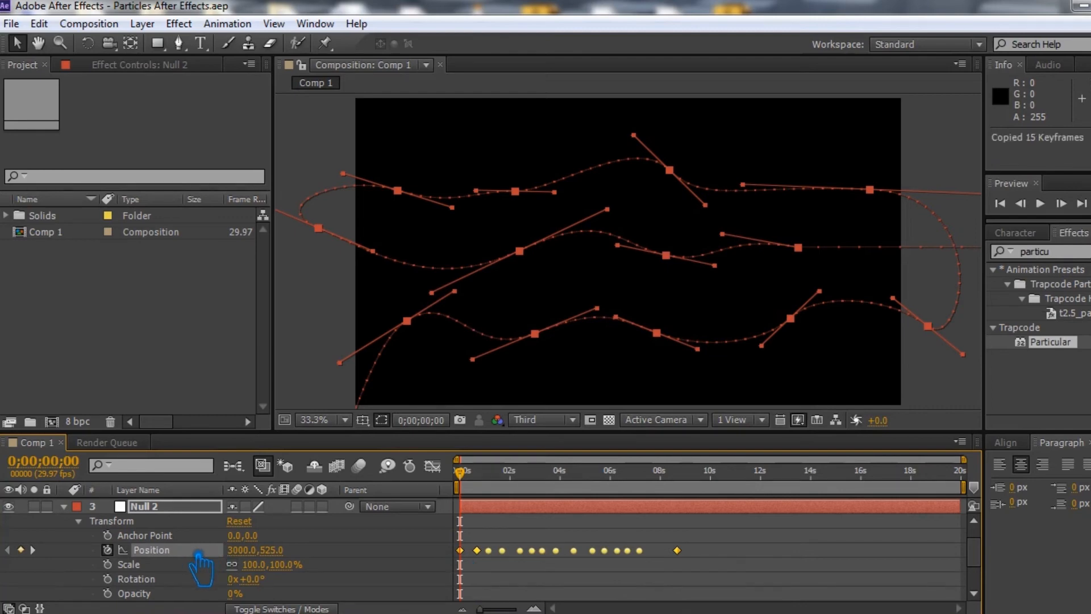
click(169, 520)
click(112, 521)
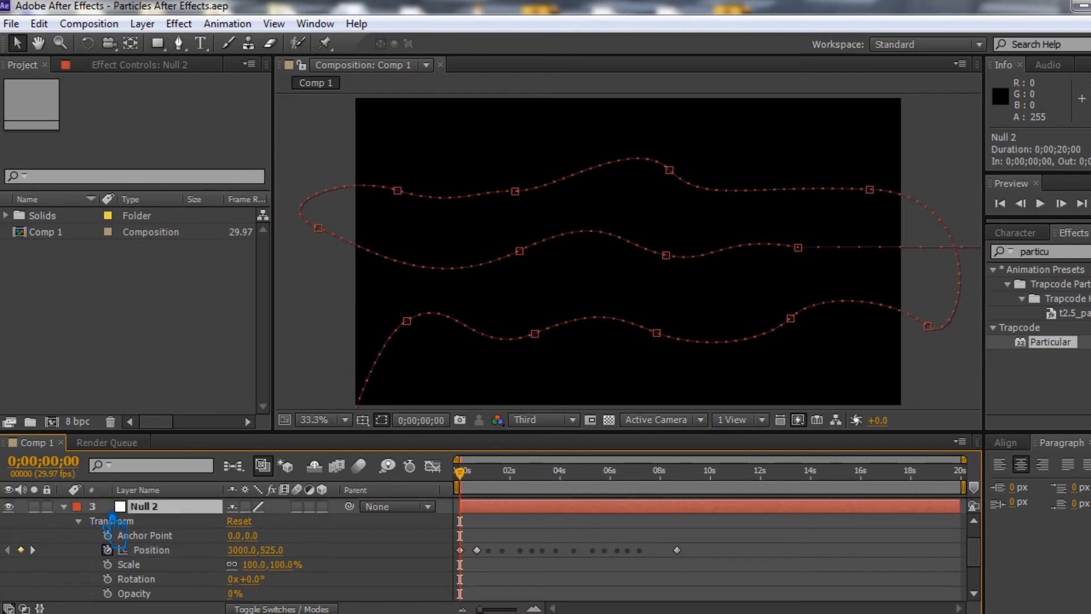
key(ctrl+c)
key(ctrl+grave)
Step: Expand the duplicated Optical Flares layer above Null 2 and remove the keyframes from its Position XY property
click(162, 520)
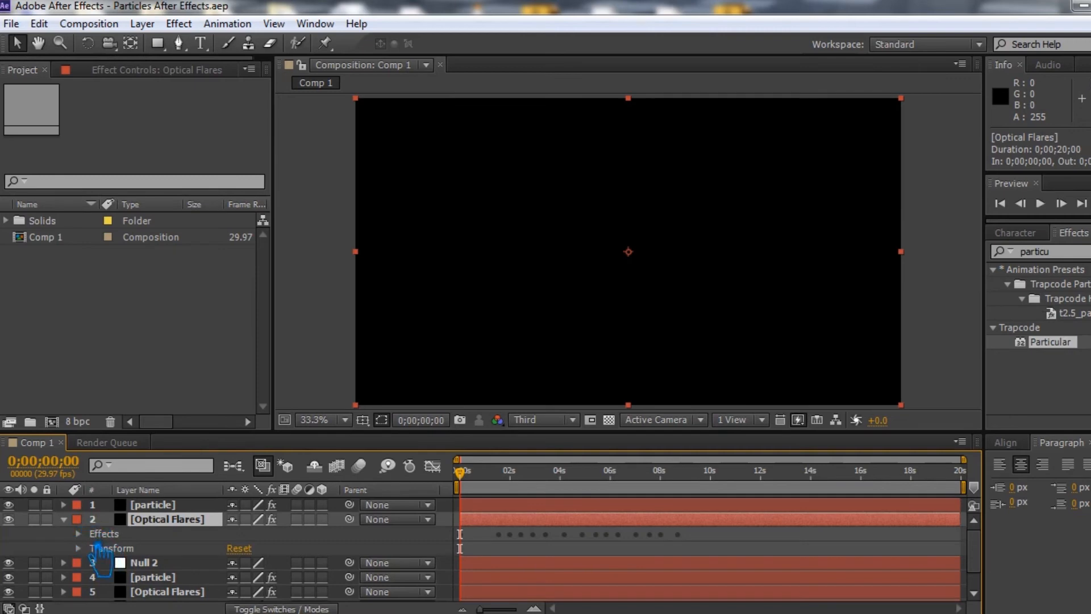
click(90, 540)
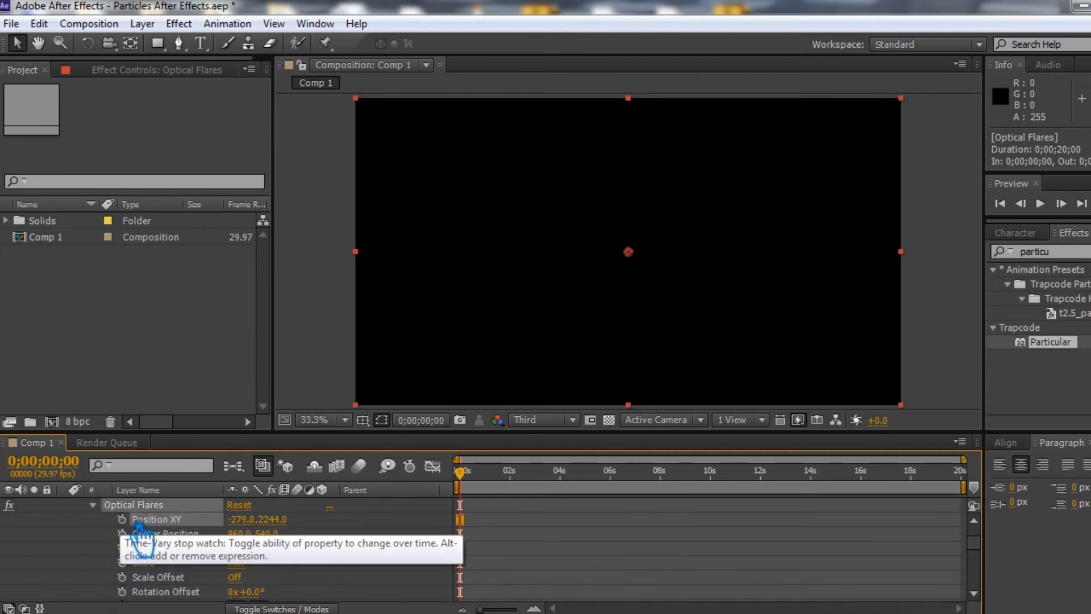
Step: Try to paste the copied path into the duplicated Optical Flares layer's Position XY, and undo the last paste
key(ctrl+v)
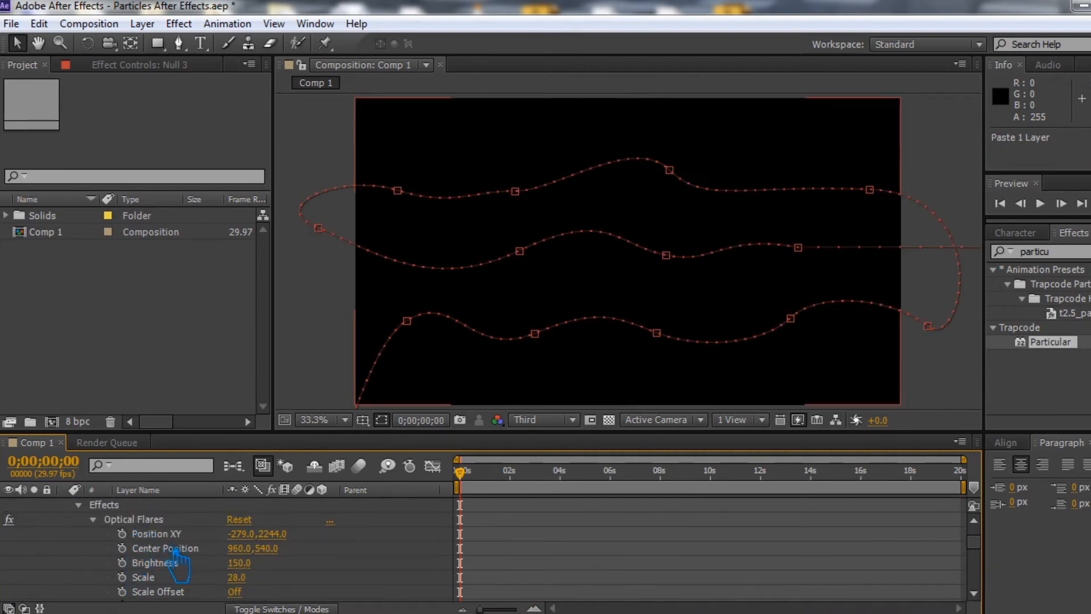
click(157, 535)
key(ctrl+v)
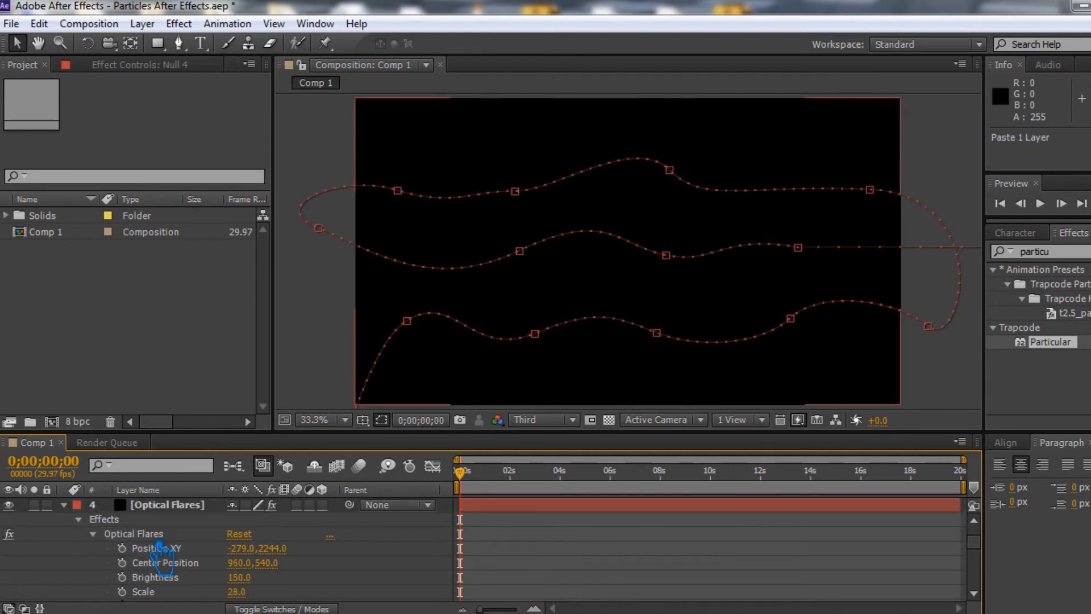
key(ctrl+z)
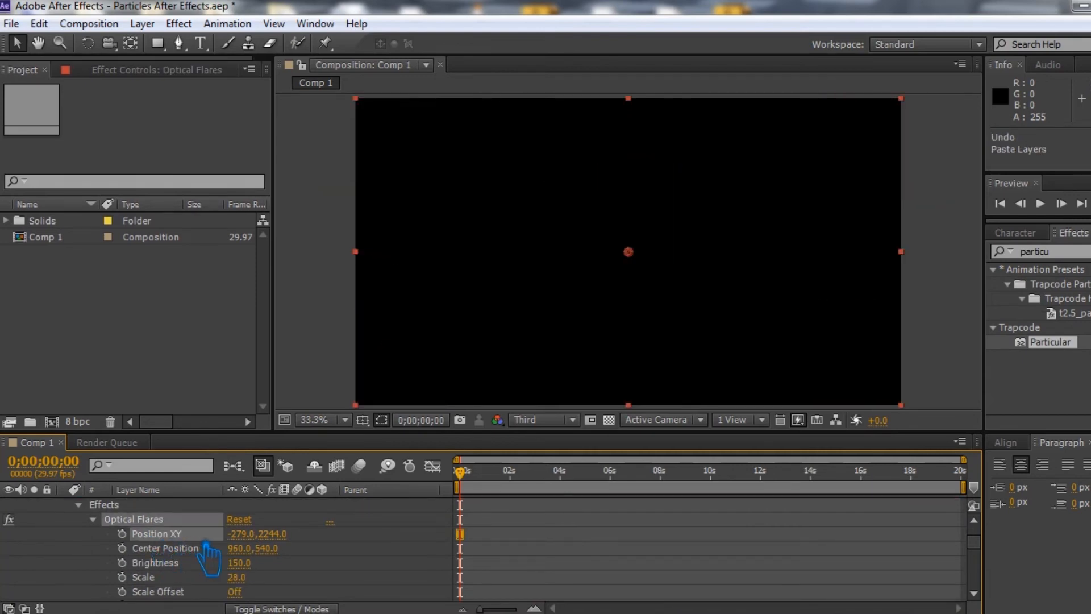
Step: Copy all of Null 2's Position keyframes again
scroll(219, 548, up, 1)
scroll(218, 547, down, 10)
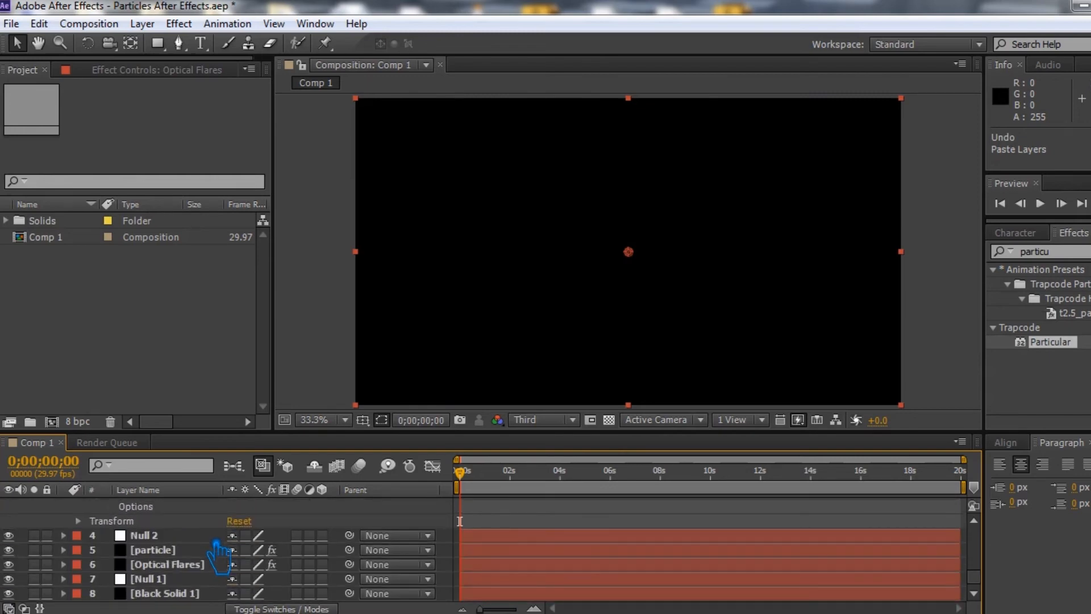
scroll(219, 551, up, 1)
scroll(219, 551, down, 1)
click(168, 537)
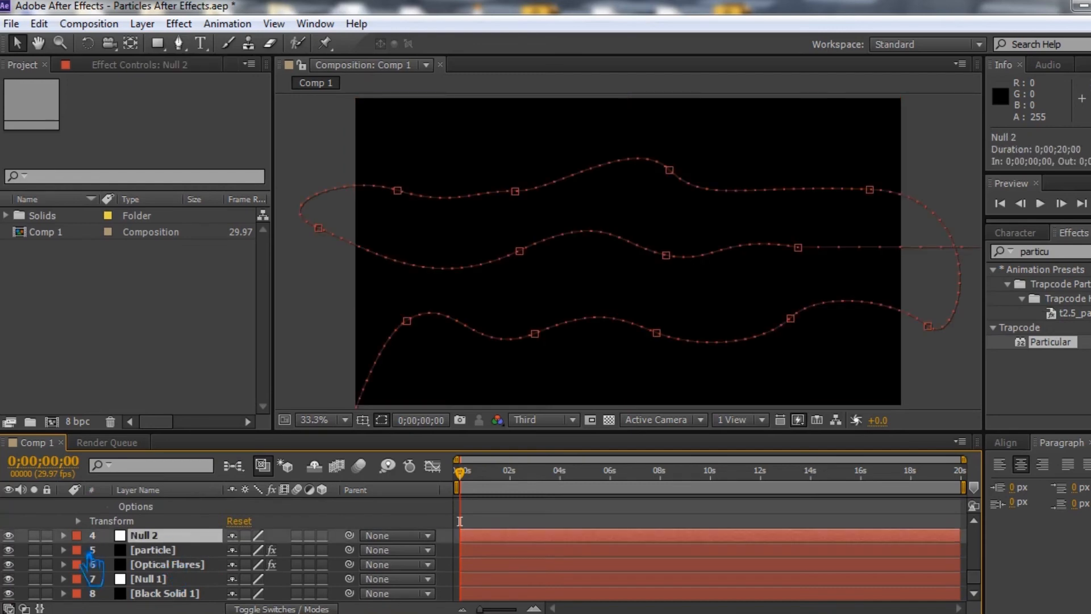
key(ctrl+grave)
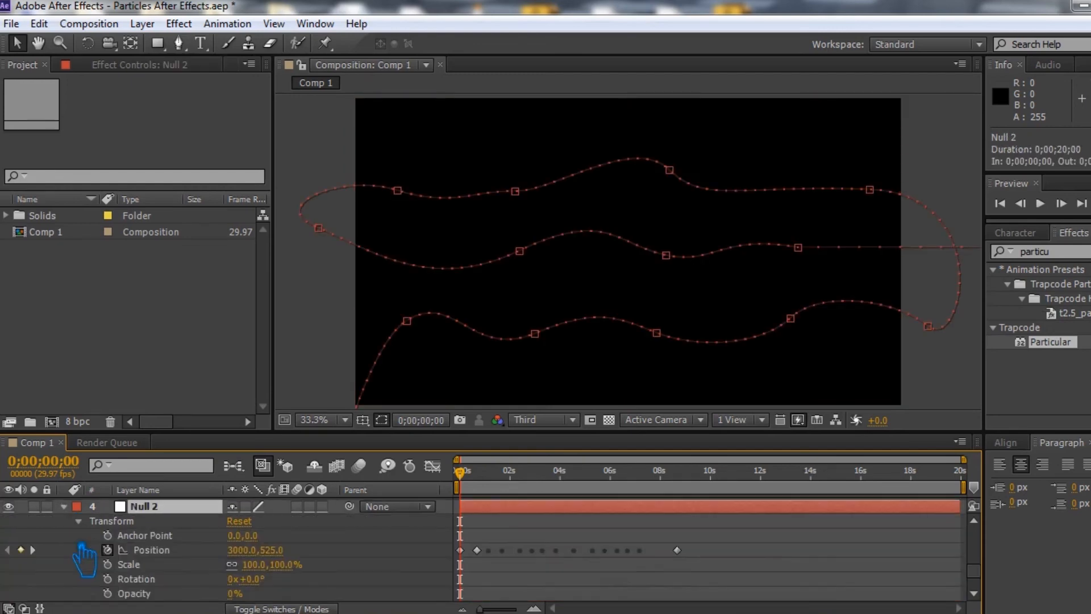
click(171, 555)
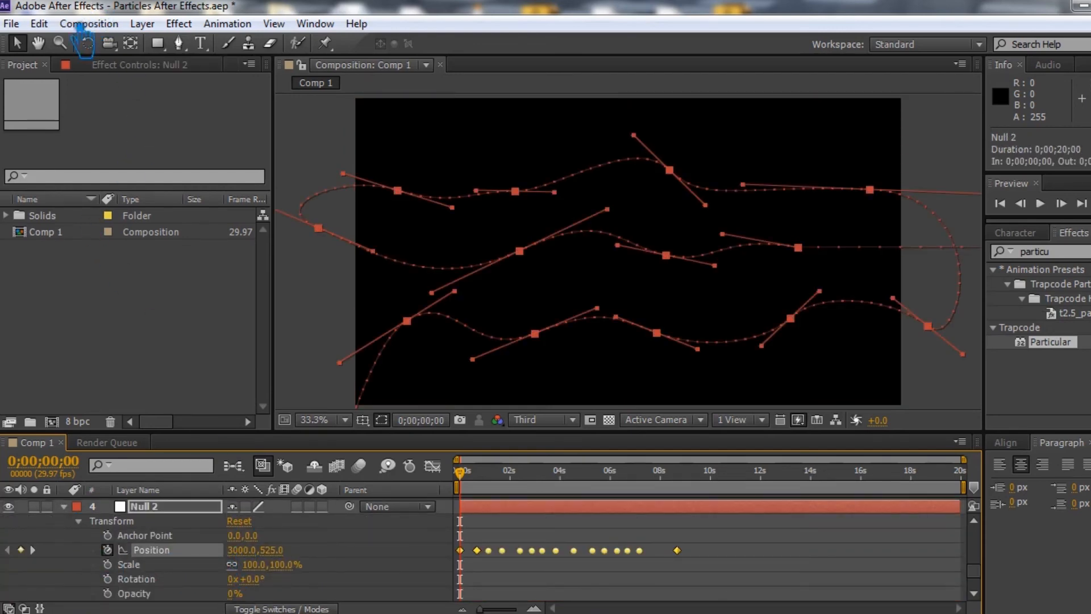
click(38, 24)
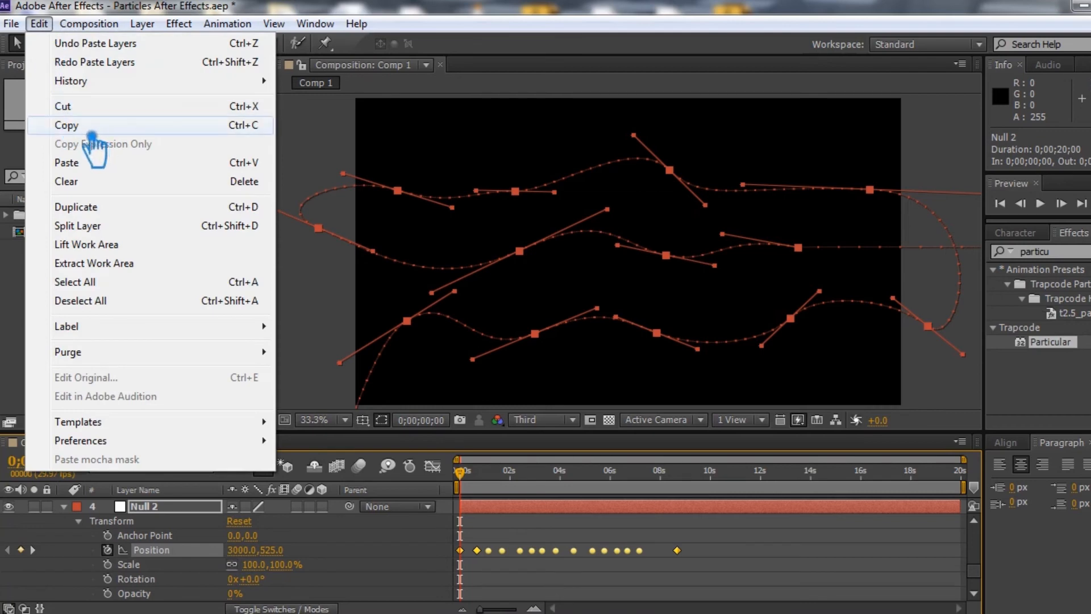
click(182, 126)
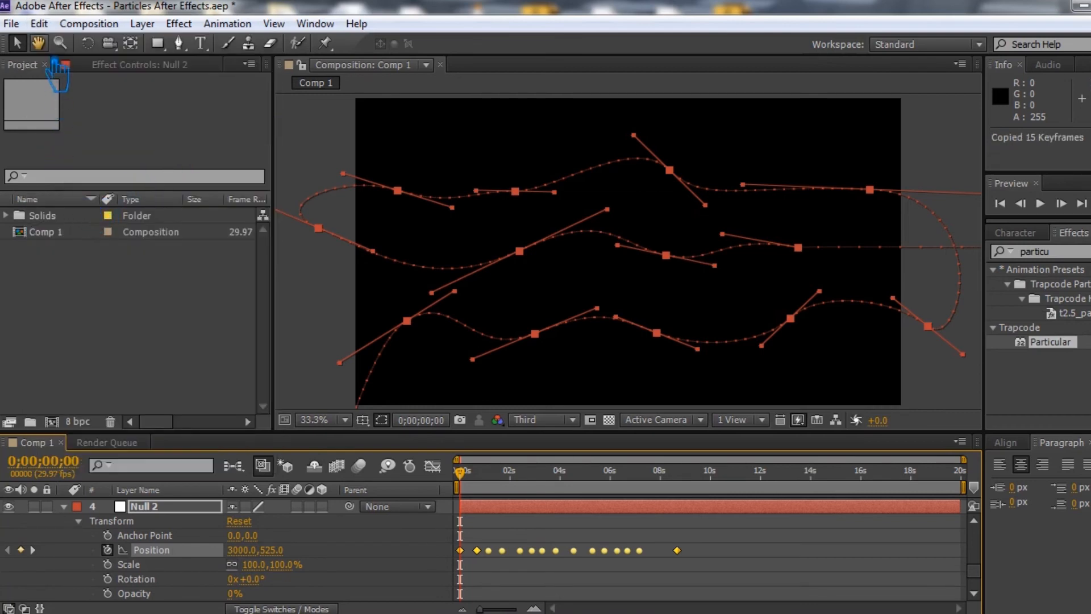
Step: Paste the copied keyframes into Position XY of the Optical Flares layer above Null 2 and save the project
scroll(227, 545, up, 5)
scroll(229, 547, up, 8)
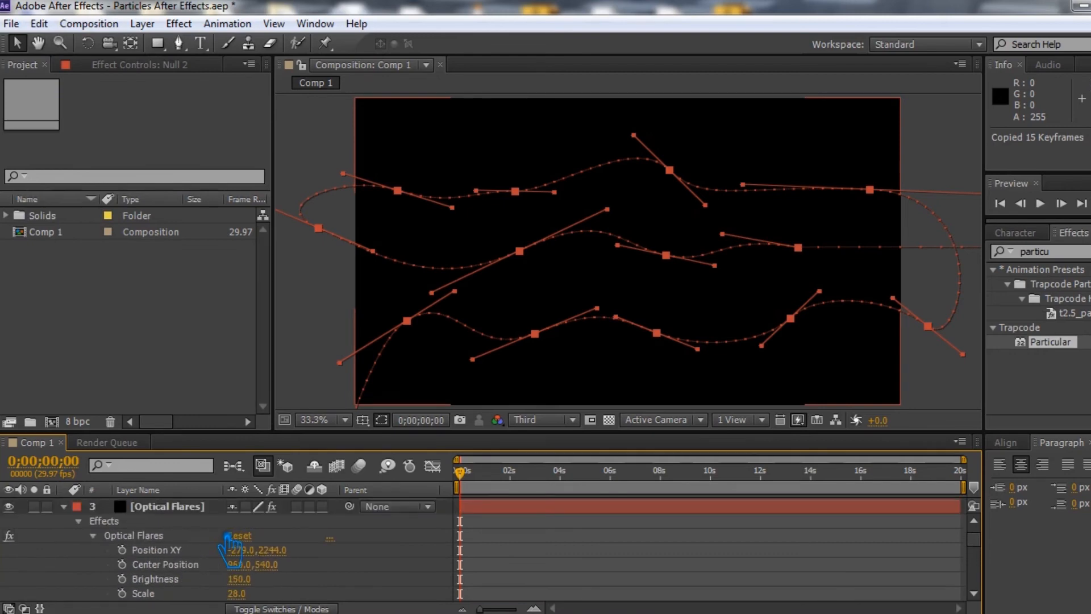
click(161, 507)
click(168, 550)
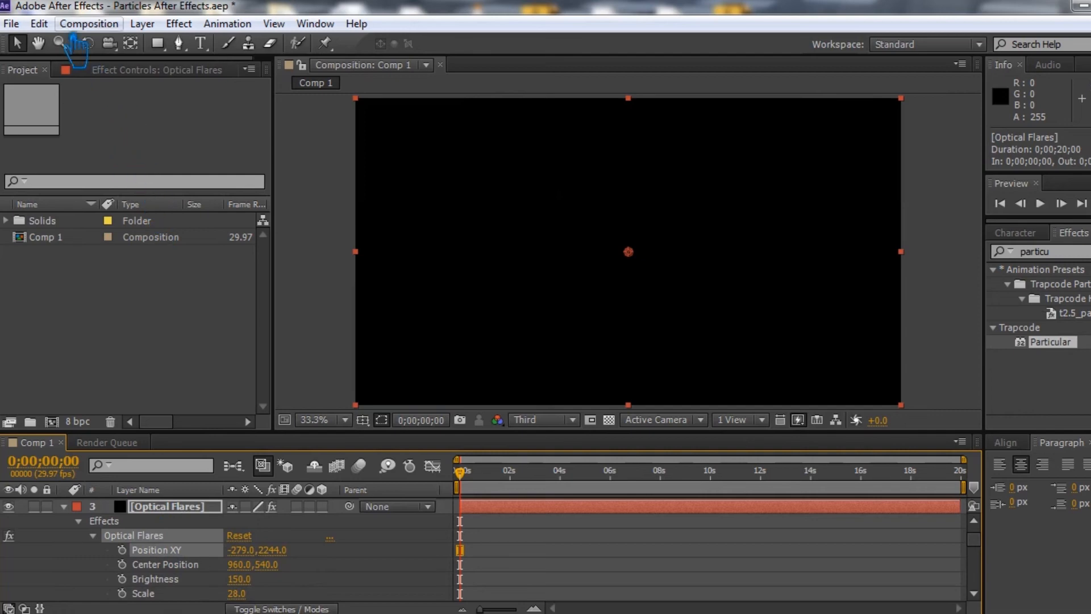
click(39, 23)
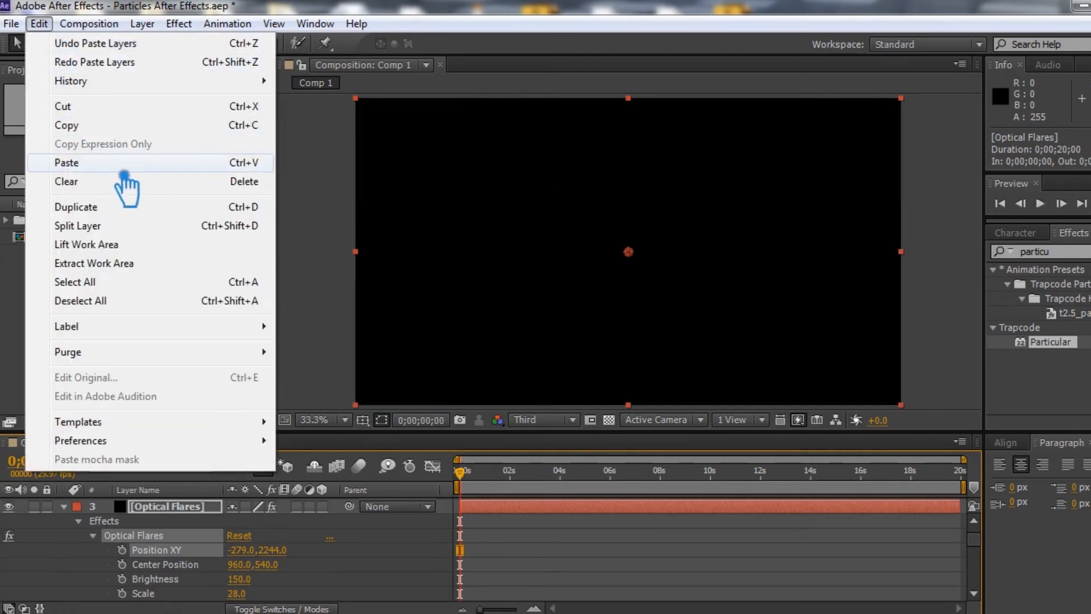
click(139, 163)
key(ctrl+s)
Step: Collapse the Optical Flares and Null 2 properties and delete the stray Null 3 layer
click(77, 521)
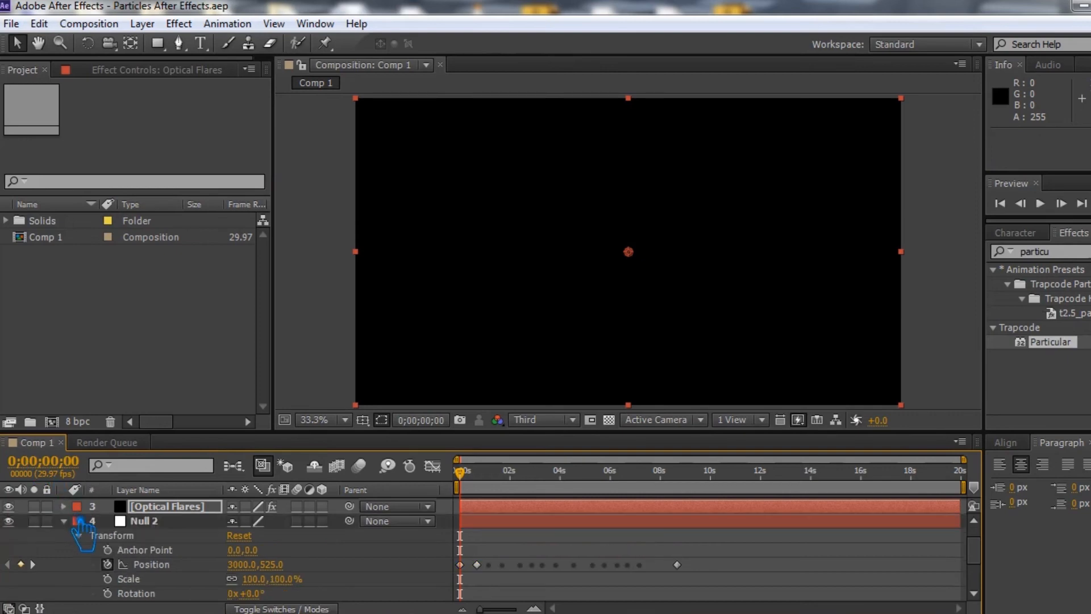
click(80, 534)
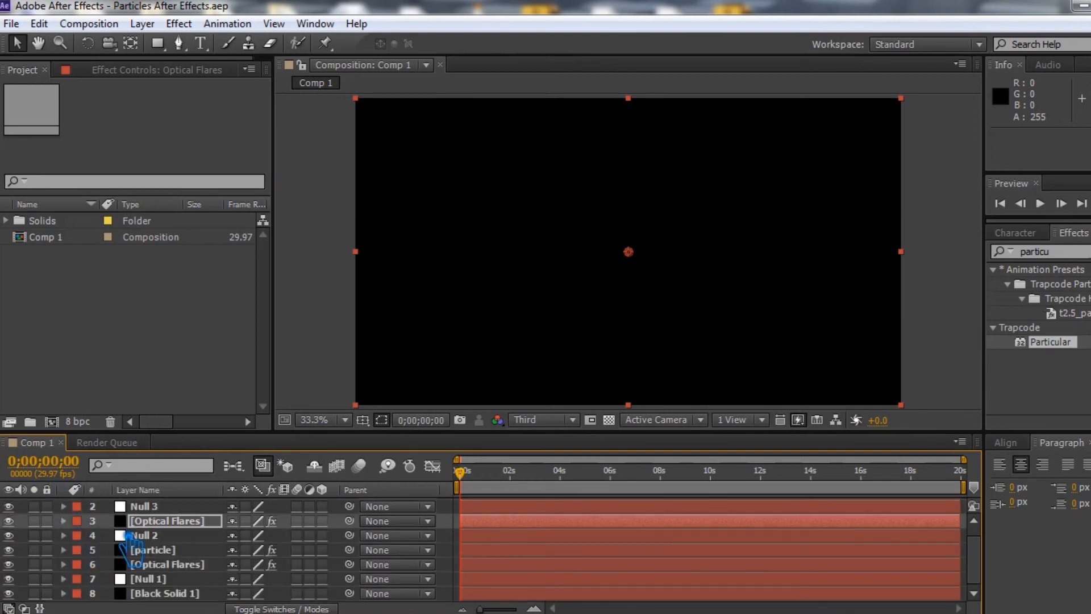
click(170, 510)
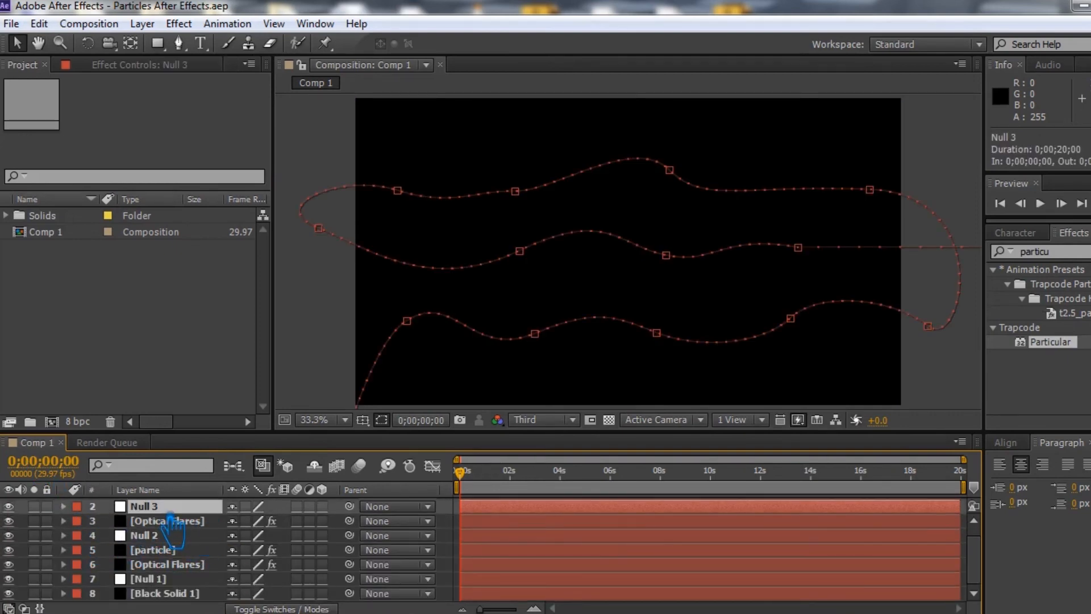
key(Delete)
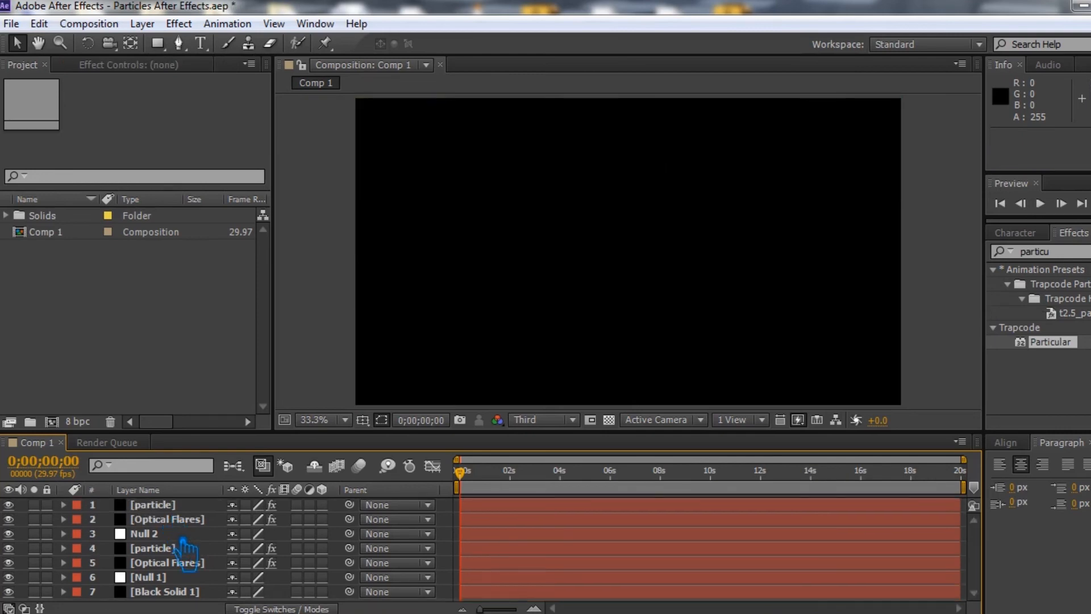
Step: Replace the Position XY keyframes of Particular's emitter on the uppermost particle layer with the copied Null 2 path
click(169, 510)
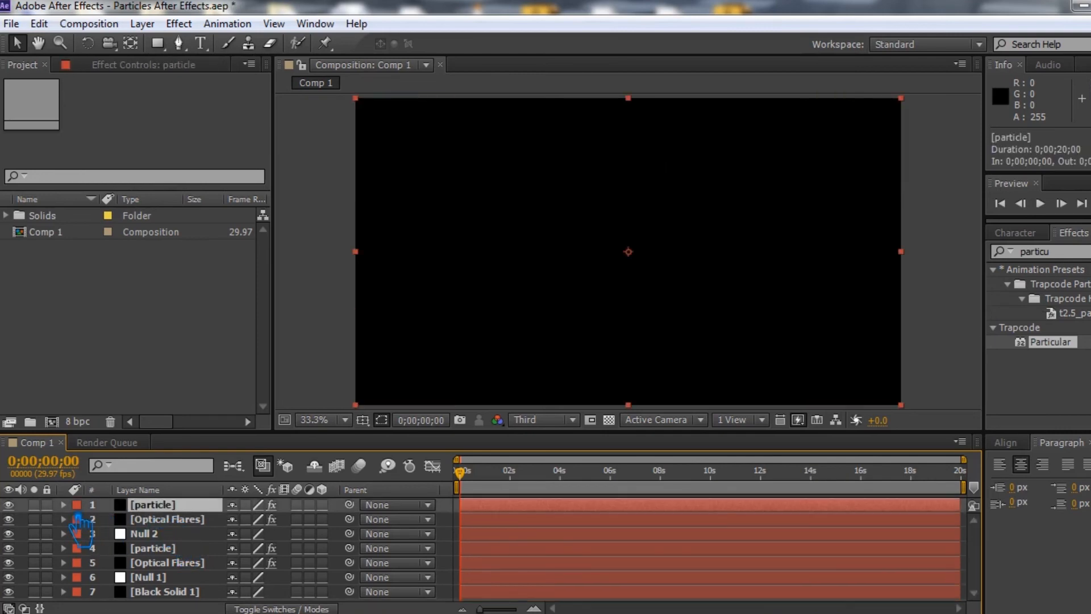
click(63, 505)
click(78, 519)
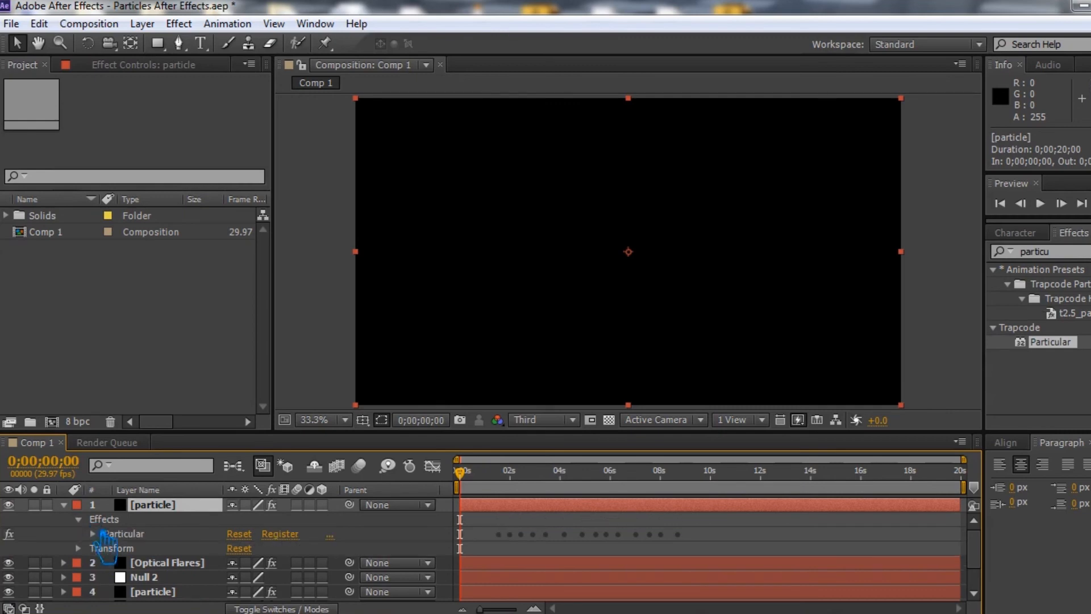
click(92, 533)
scroll(117, 544, down, 1)
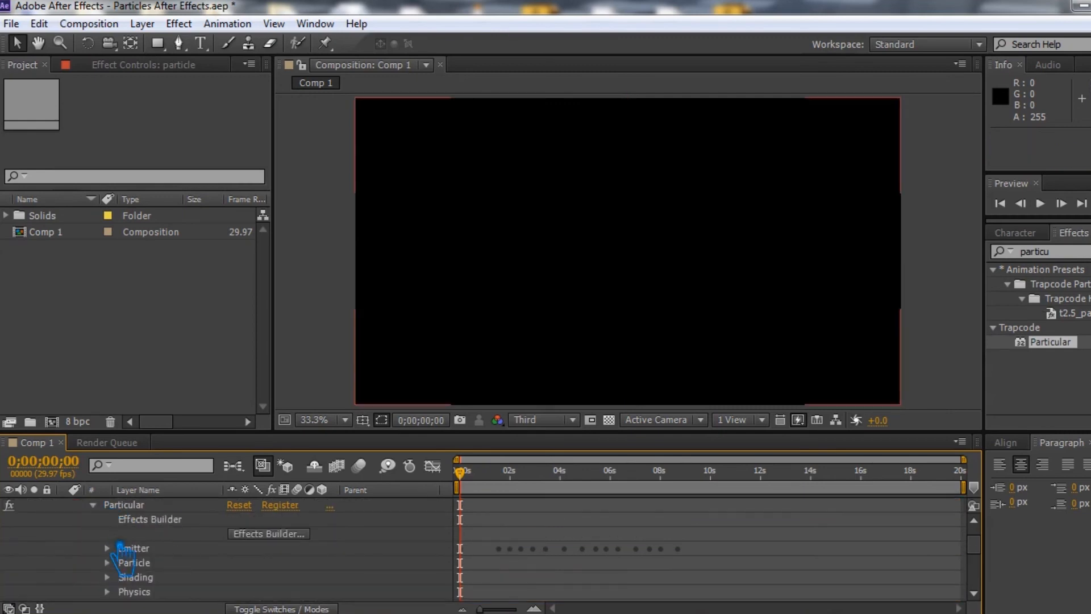
click(107, 548)
scroll(126, 569, down, 2)
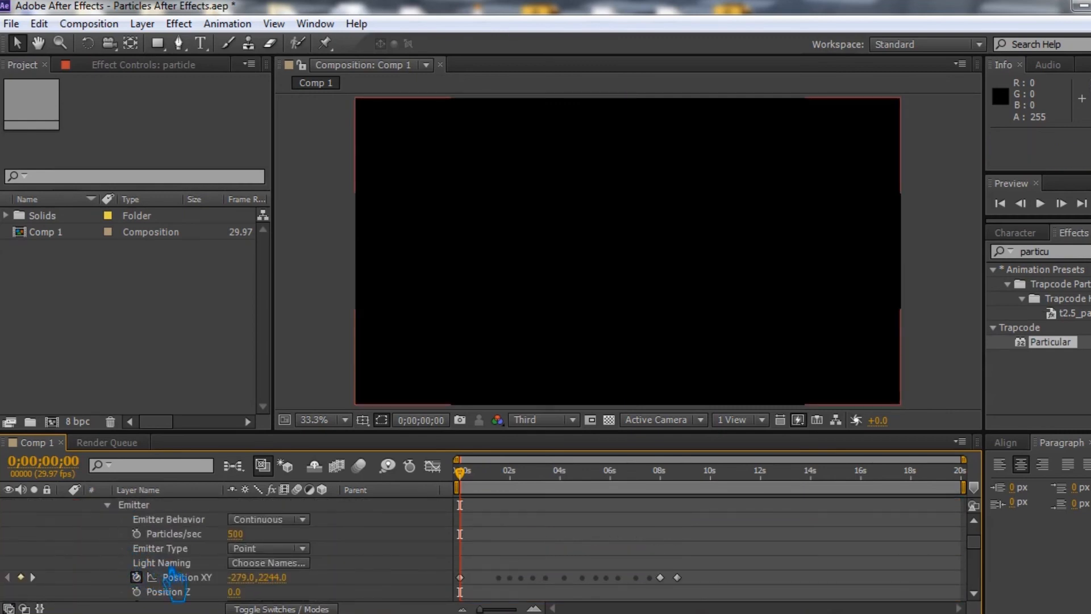
click(205, 577)
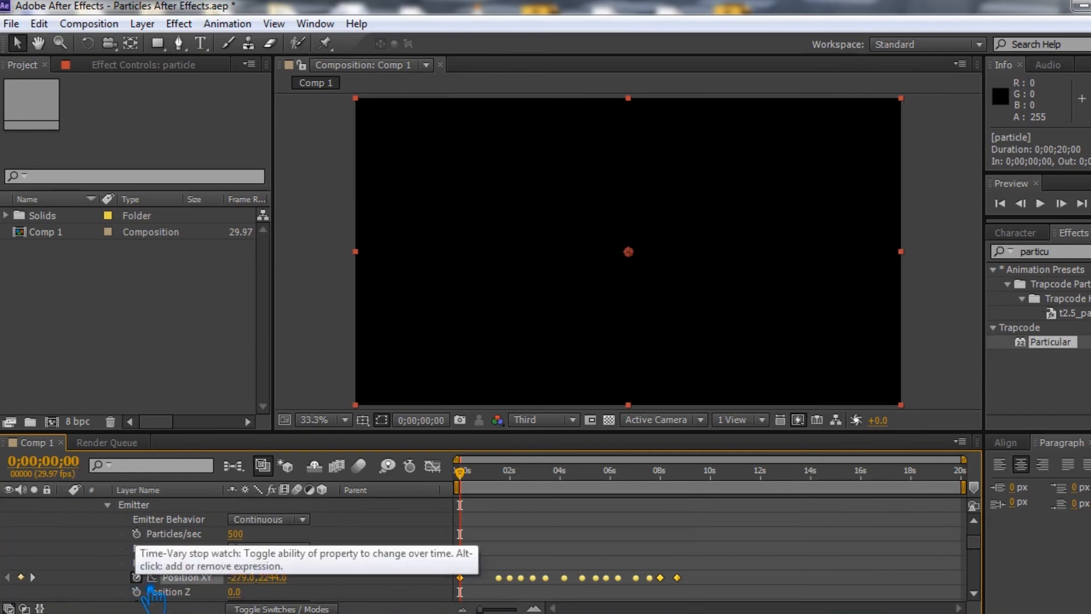
key(Delete)
key(ctrl+z)
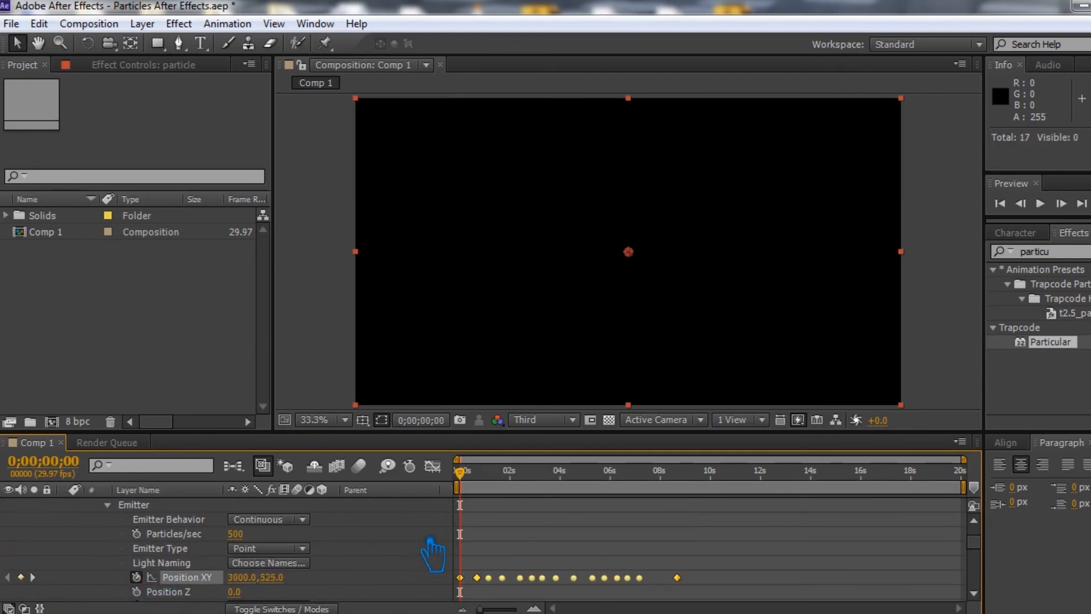
Step: Collapse the uppermost particle layer's properties and save the project
scroll(273, 547, up, 3)
click(111, 534)
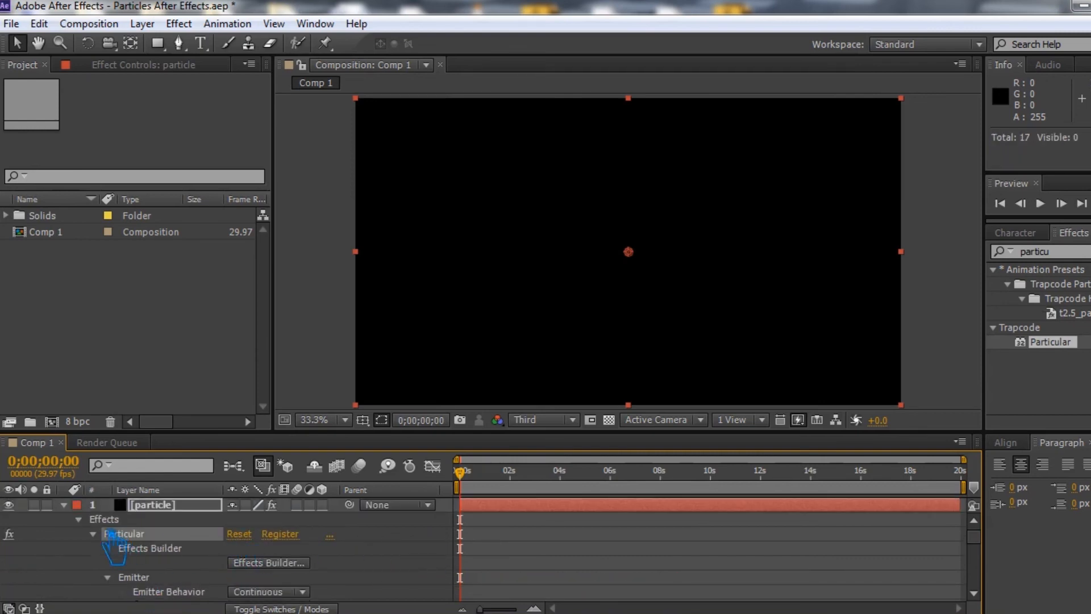
click(79, 519)
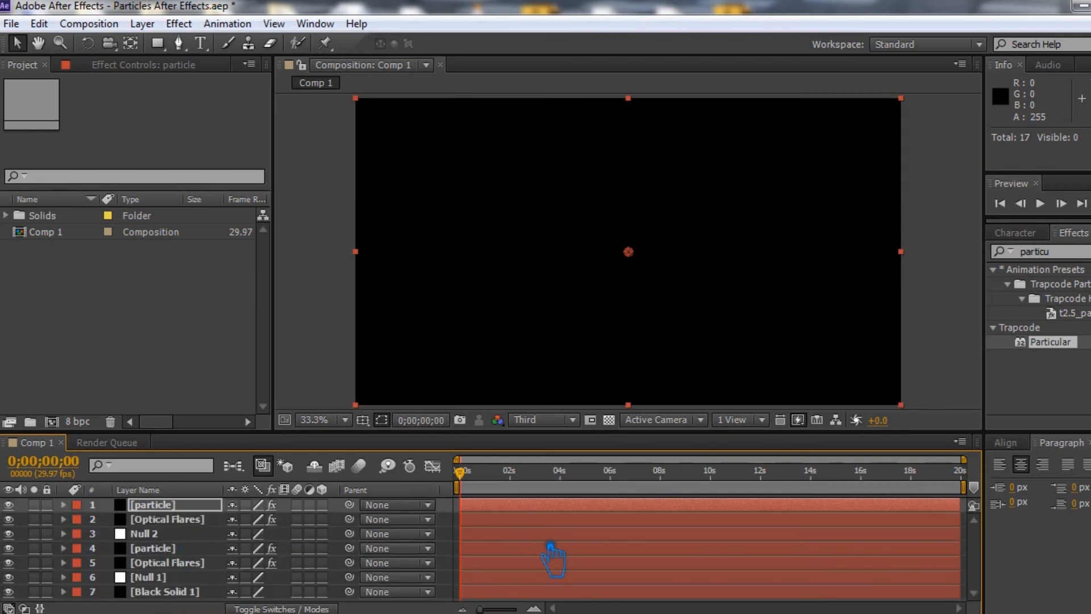
key(ctrl+s)
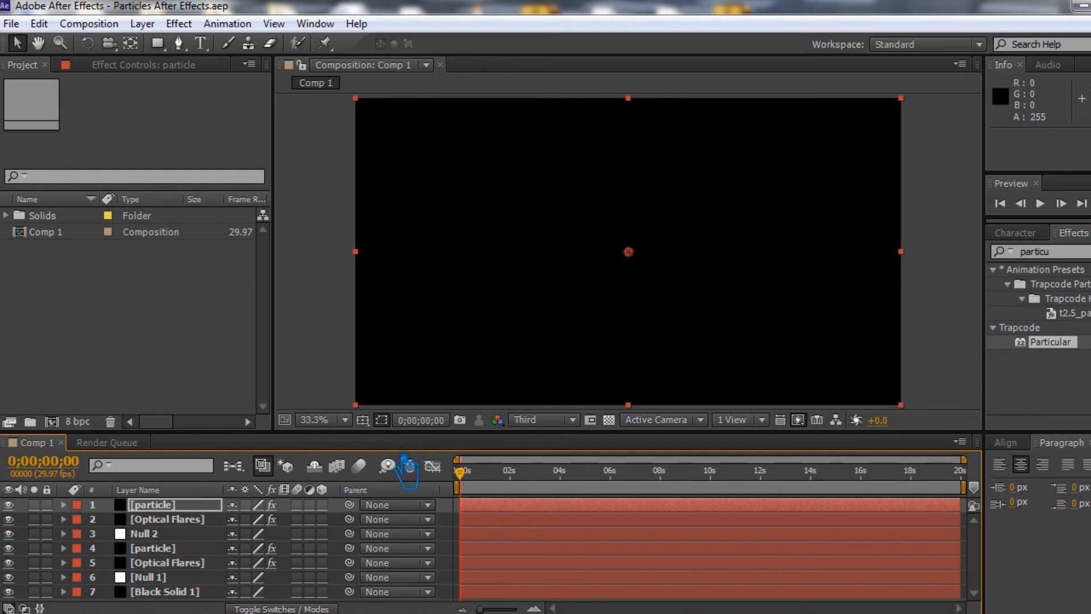
Step: Preview the two flare-and-particle trails, stop playback and scrub the timeline to about 7 seconds
key(space)
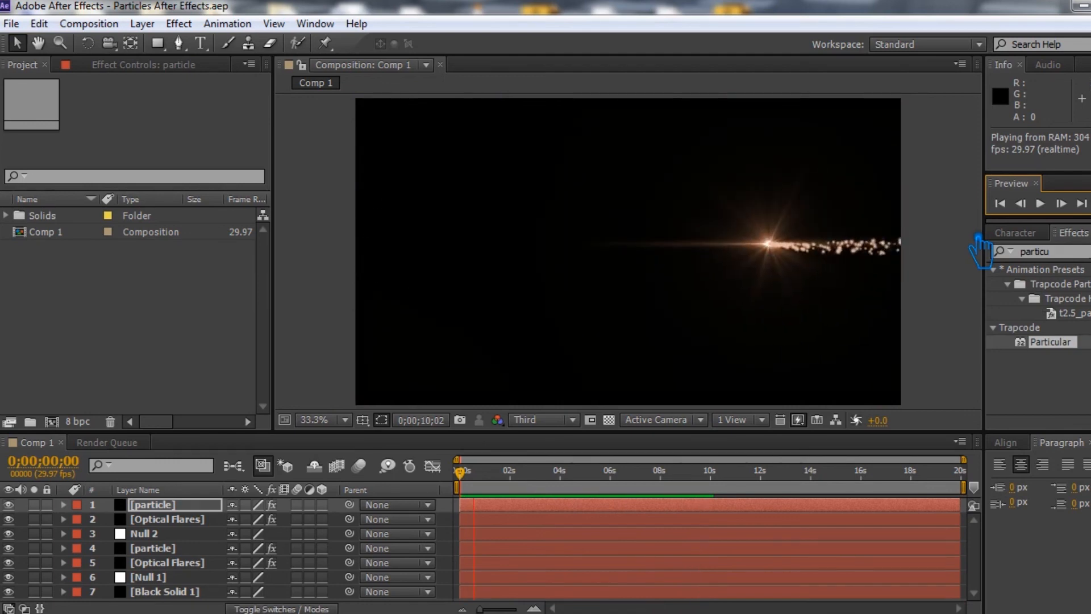
key(space)
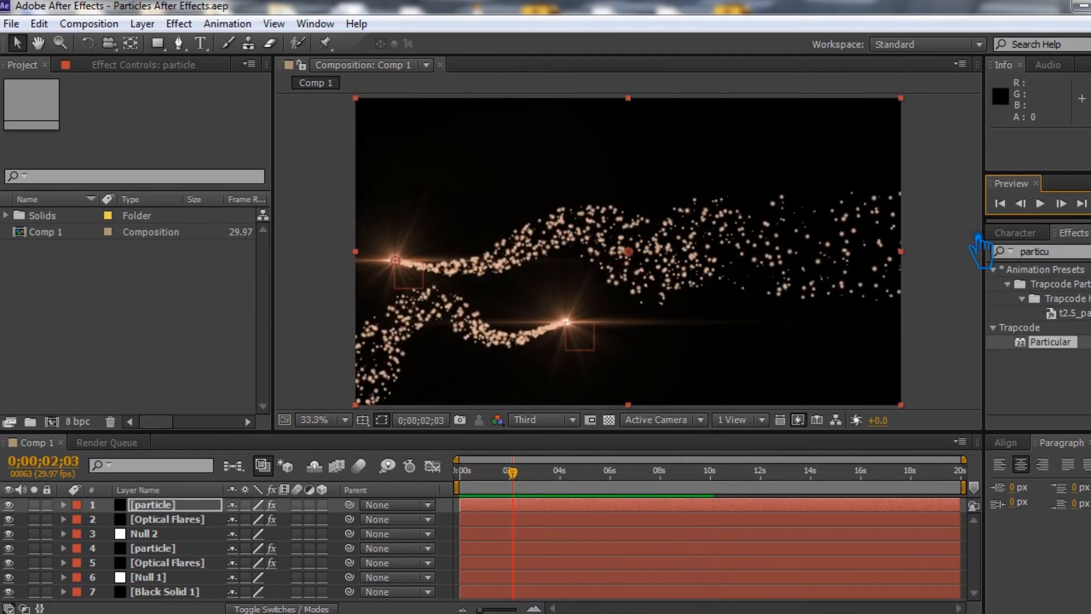
drag(514, 473, 628, 434)
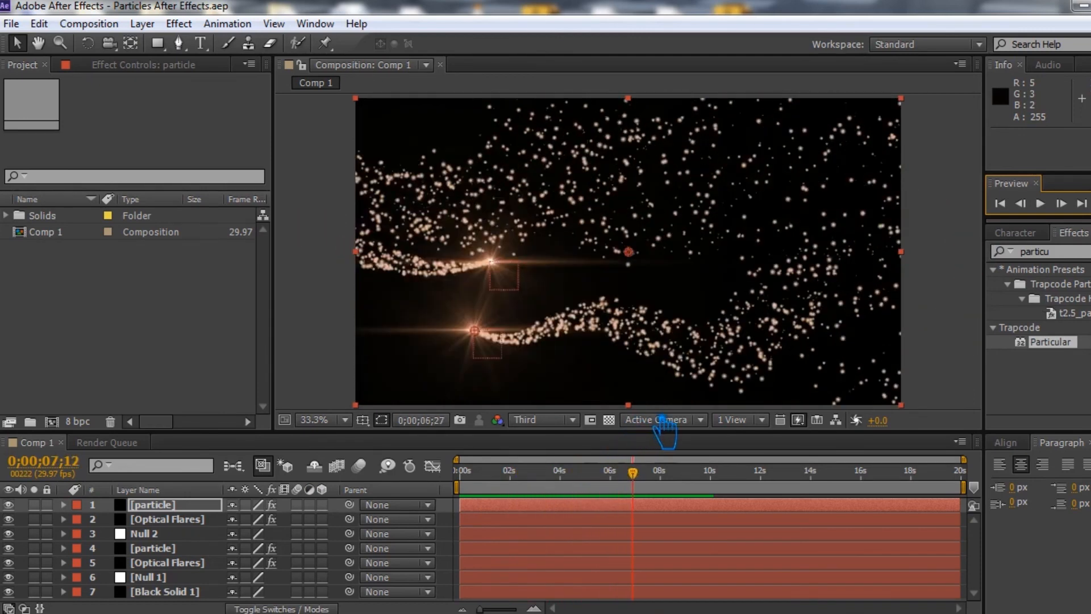